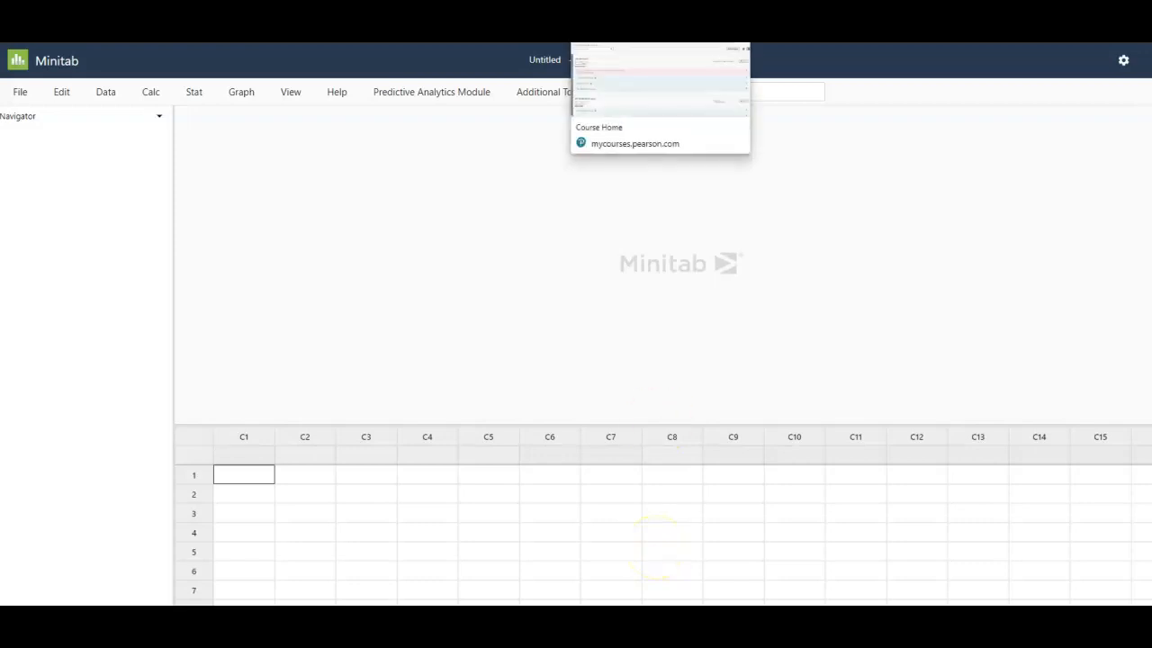
- Enter 7 in row 1 of column C1 and continue without autosave
click(250, 472)
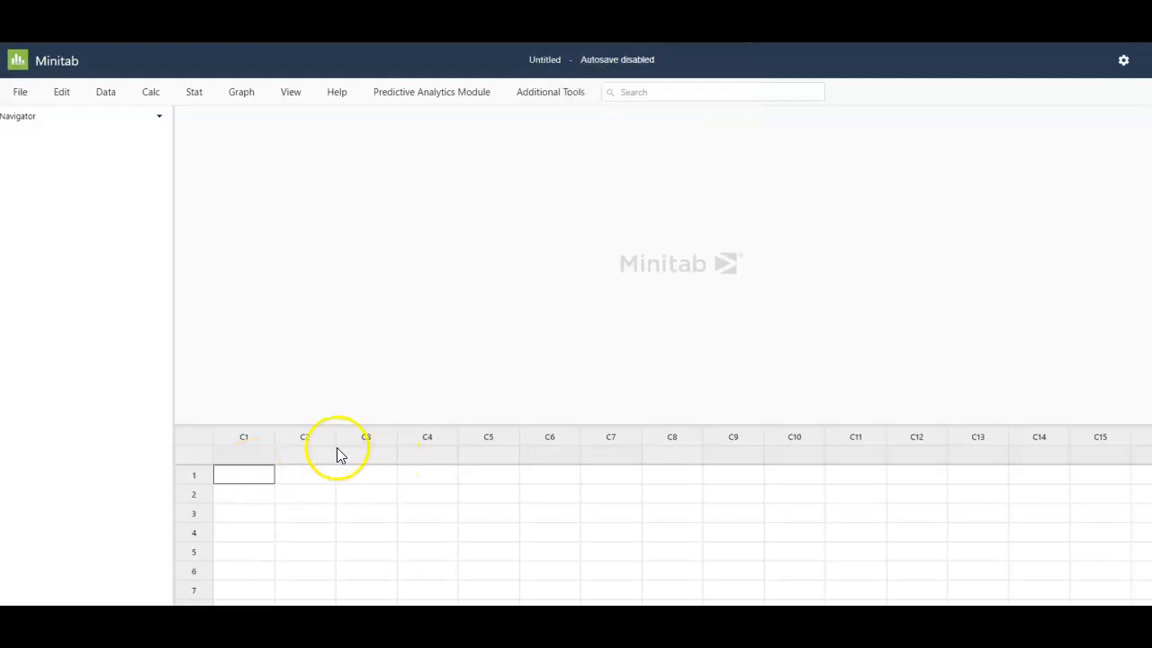
key(Return)
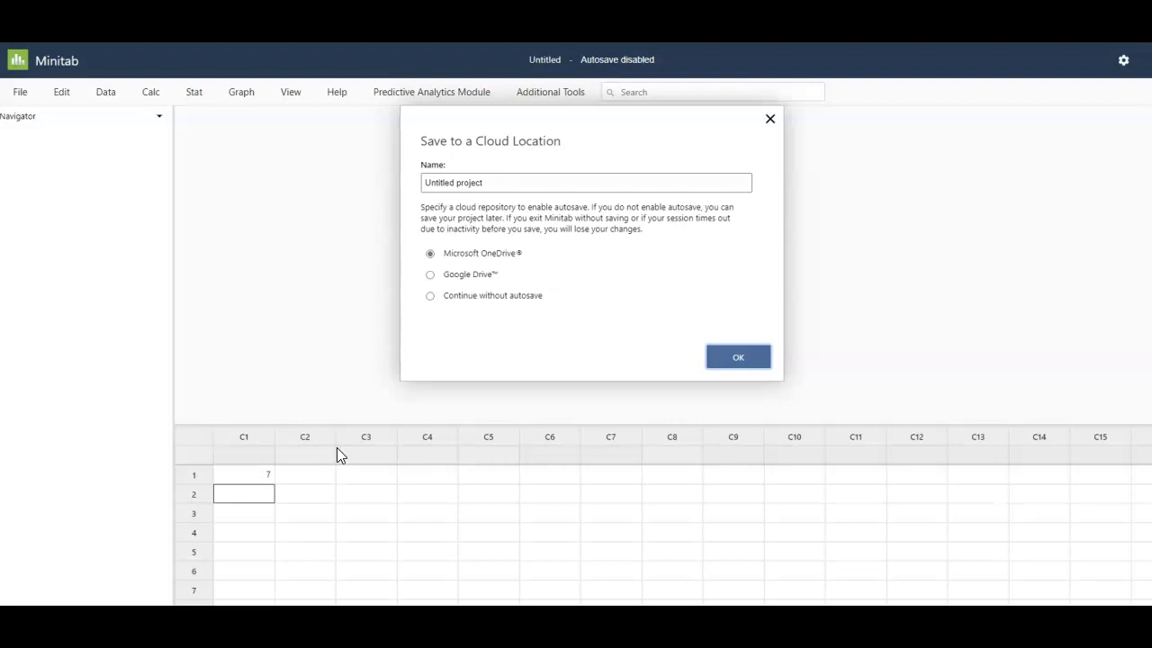
click(515, 296)
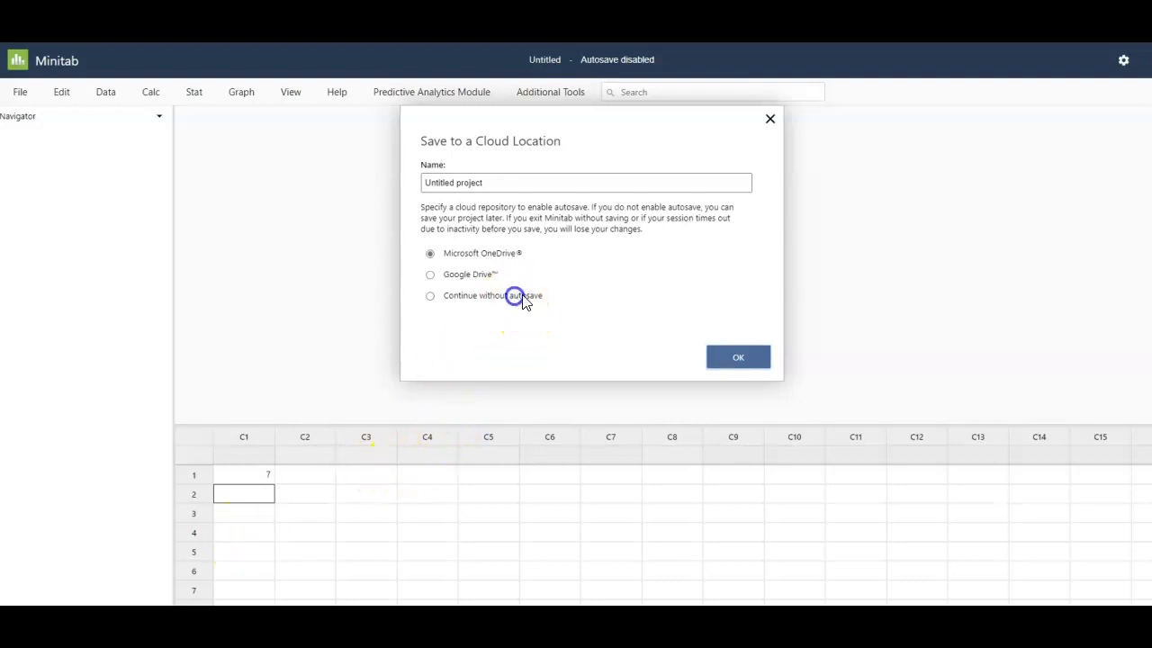
click(725, 363)
- Fill rows 2 to 10 of column C1 with 9, 16, 36, 39, 45, 45, 46, 48 and 51
click(266, 497)
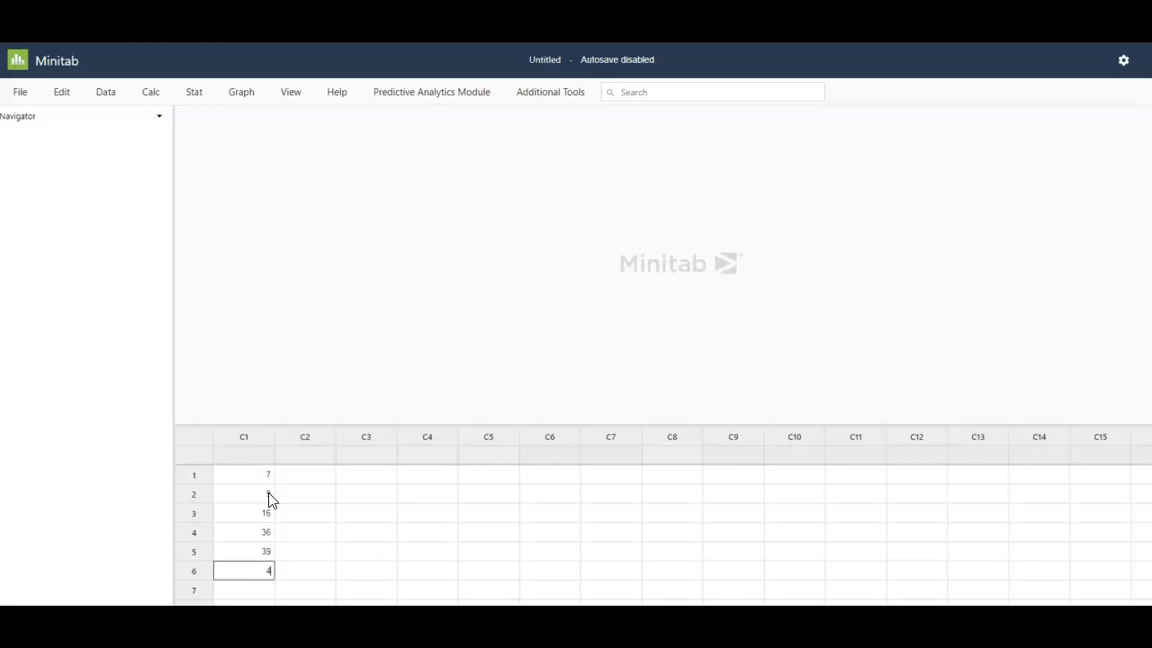
key(Return)
key(Return)
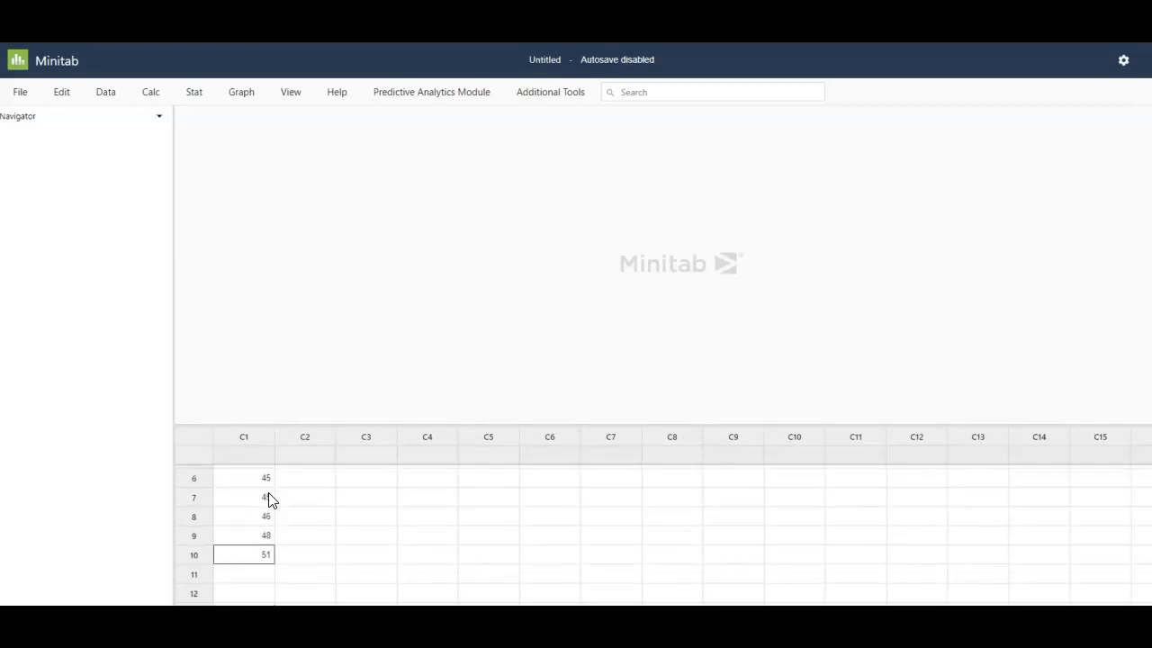
scroll(342, 540, up, 2)
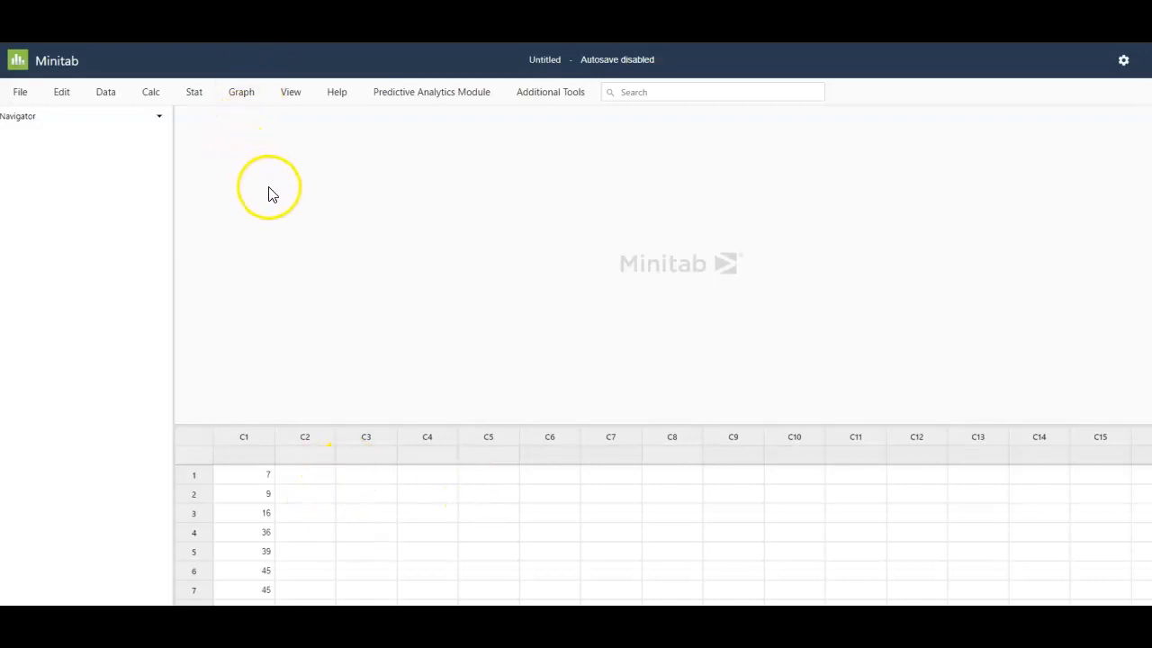
- Start Display Descriptive Statistics from the basic statistics and set C1 as the variable
click(195, 101)
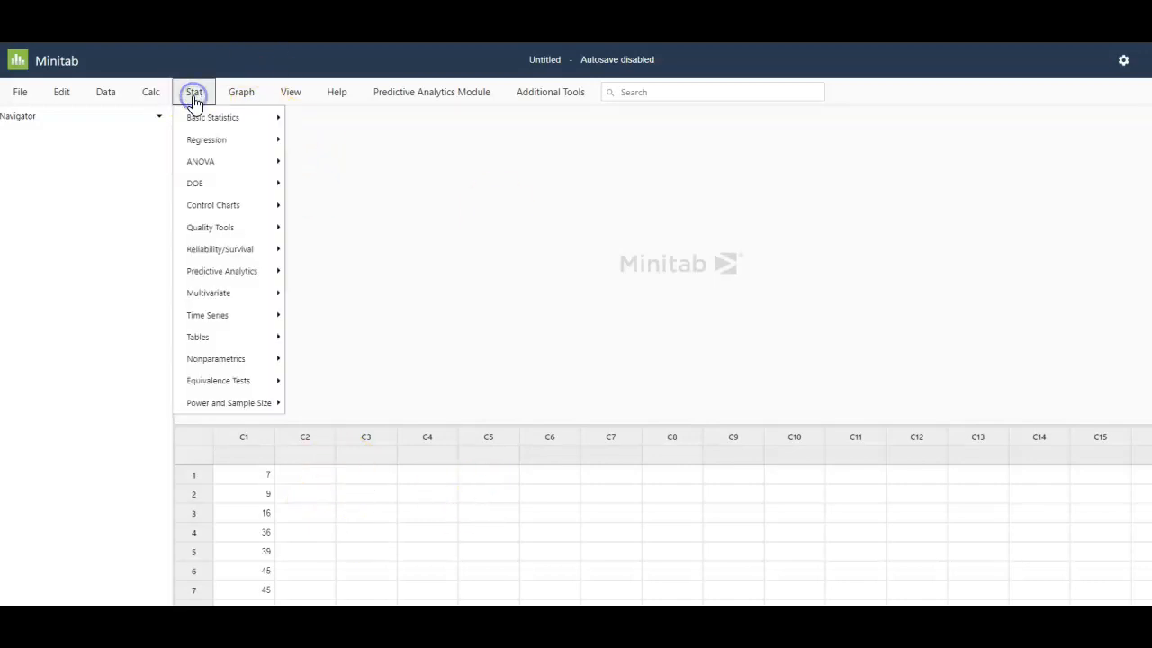
click(222, 127)
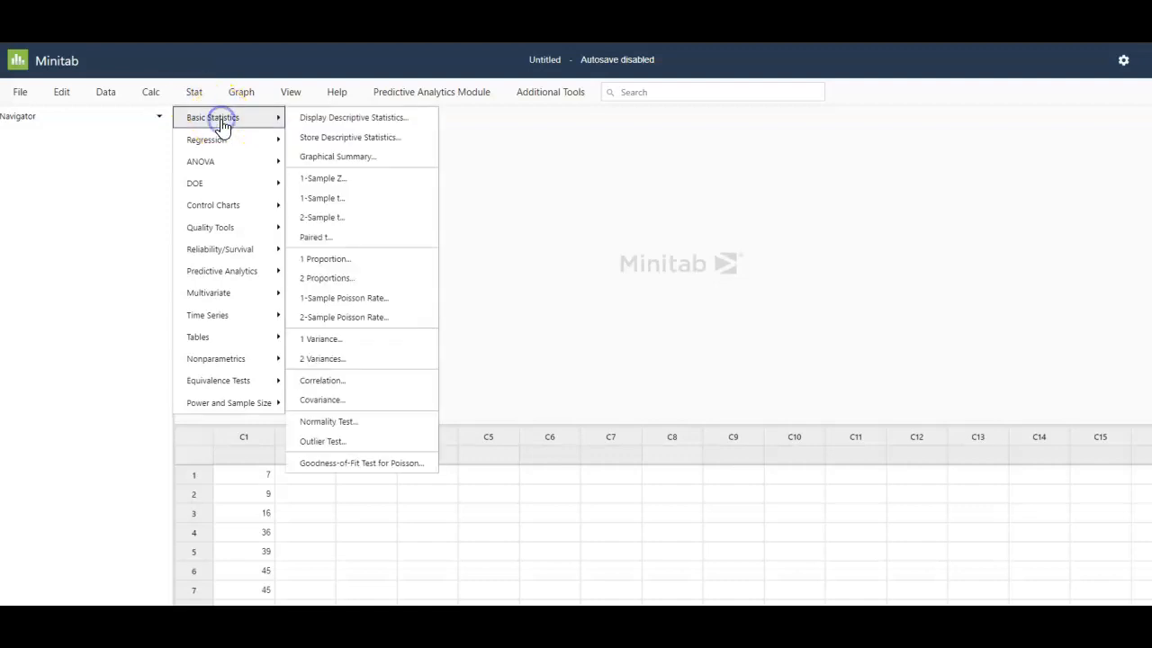
click(380, 125)
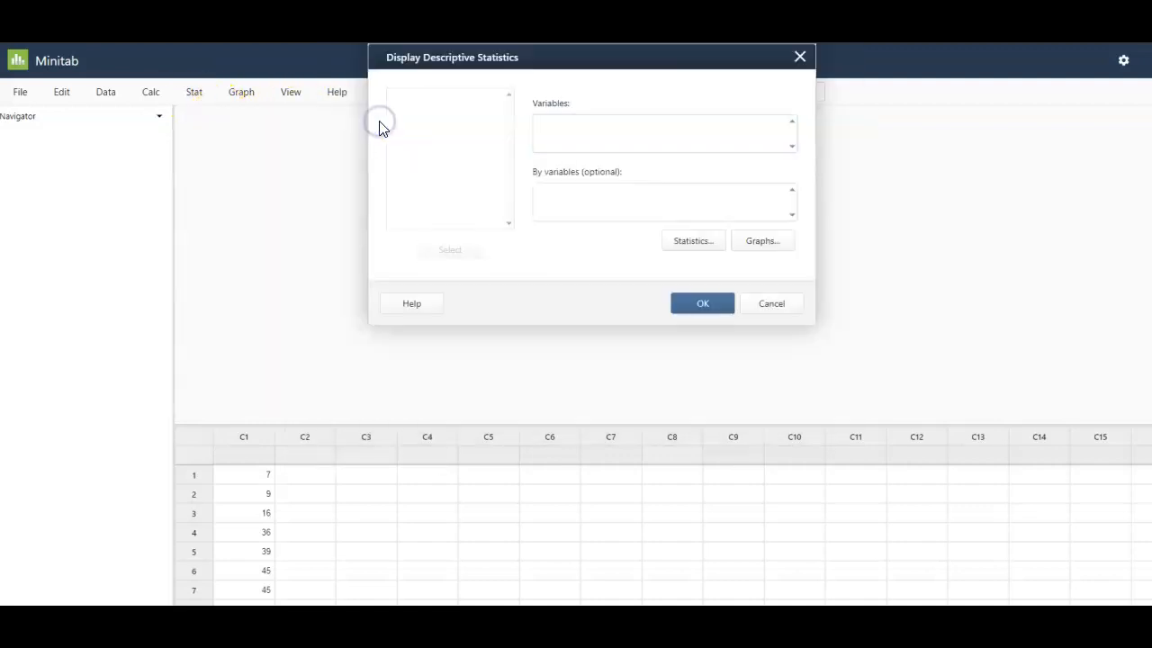
click(406, 113)
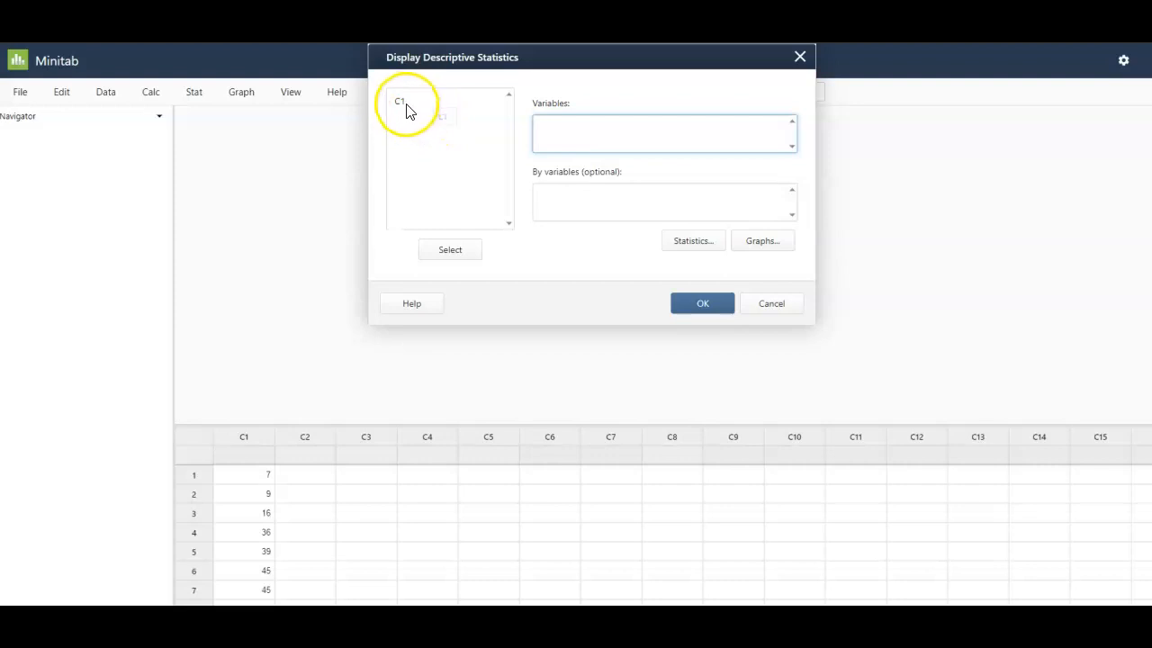
click(402, 109)
double_click(400, 103)
click(596, 132)
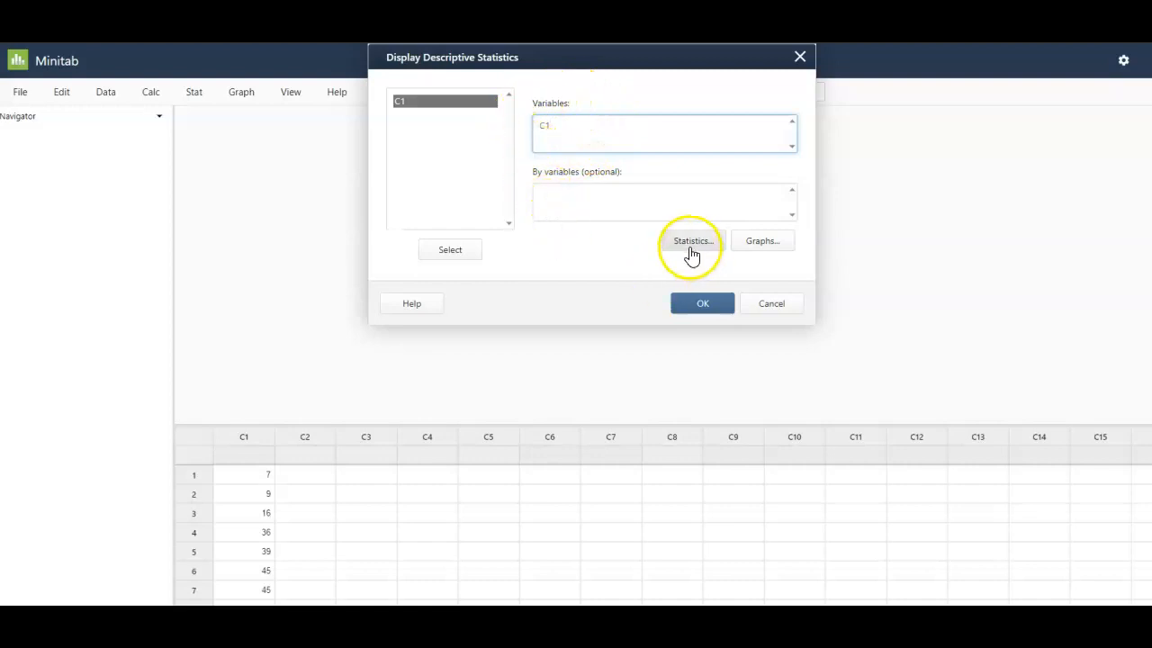
- Add Mode to the statistics to report and generate the descriptive statistics for C1
click(694, 243)
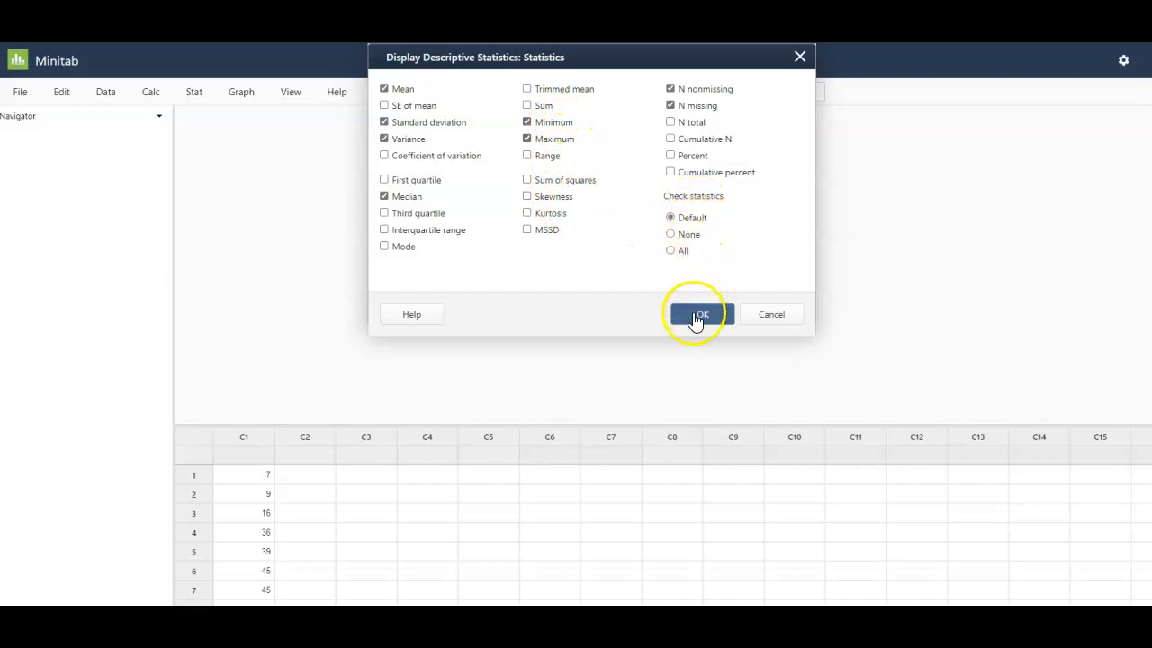
click(384, 247)
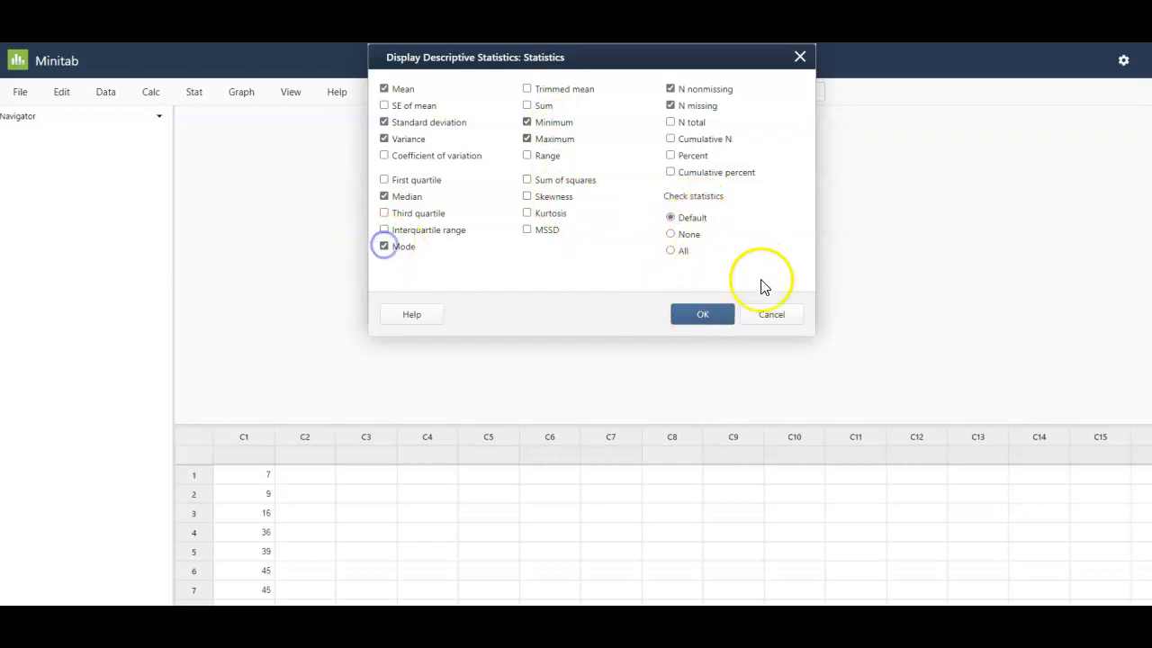
click(717, 319)
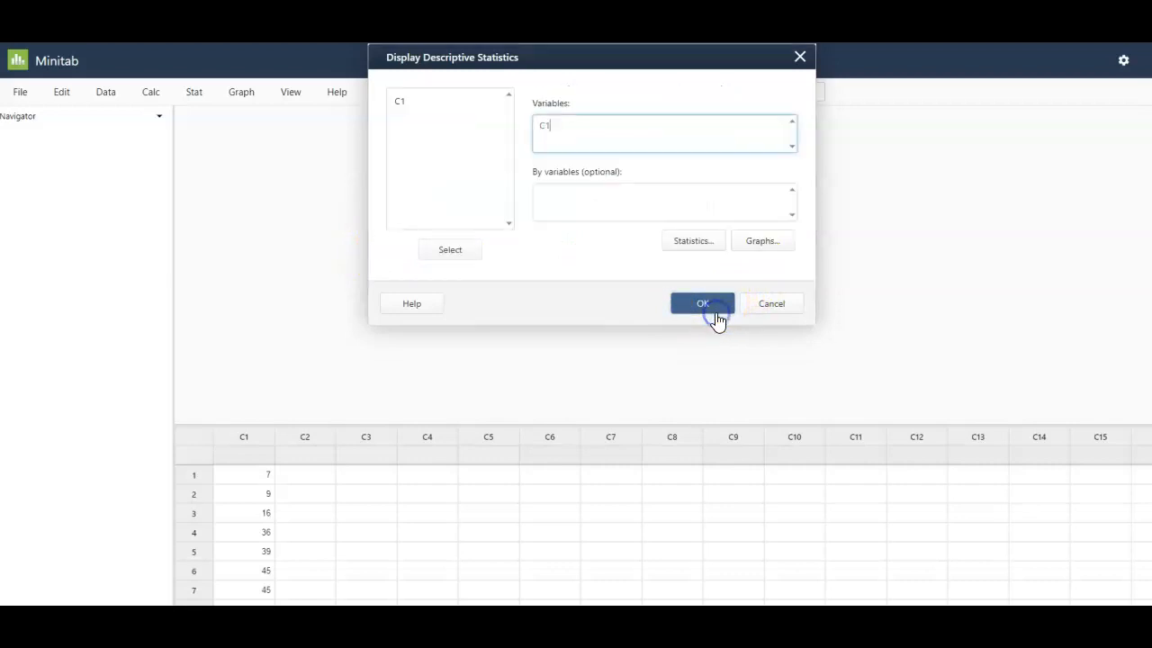
click(711, 305)
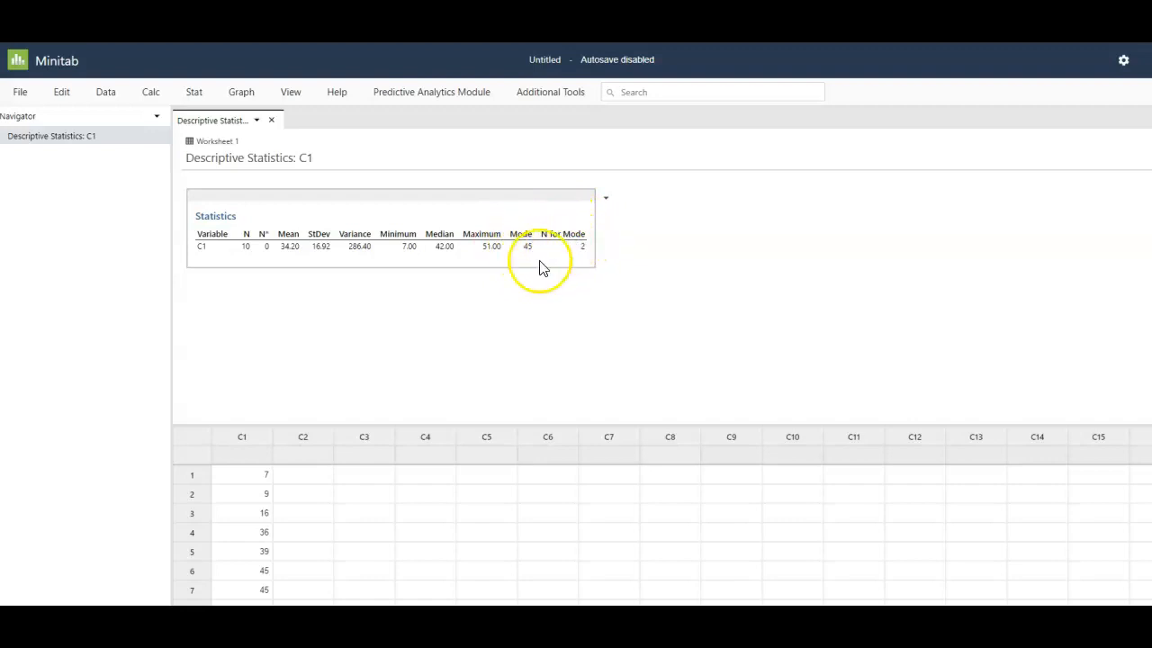
- Change the value in row 3 of column C1 to 36
click(286, 512)
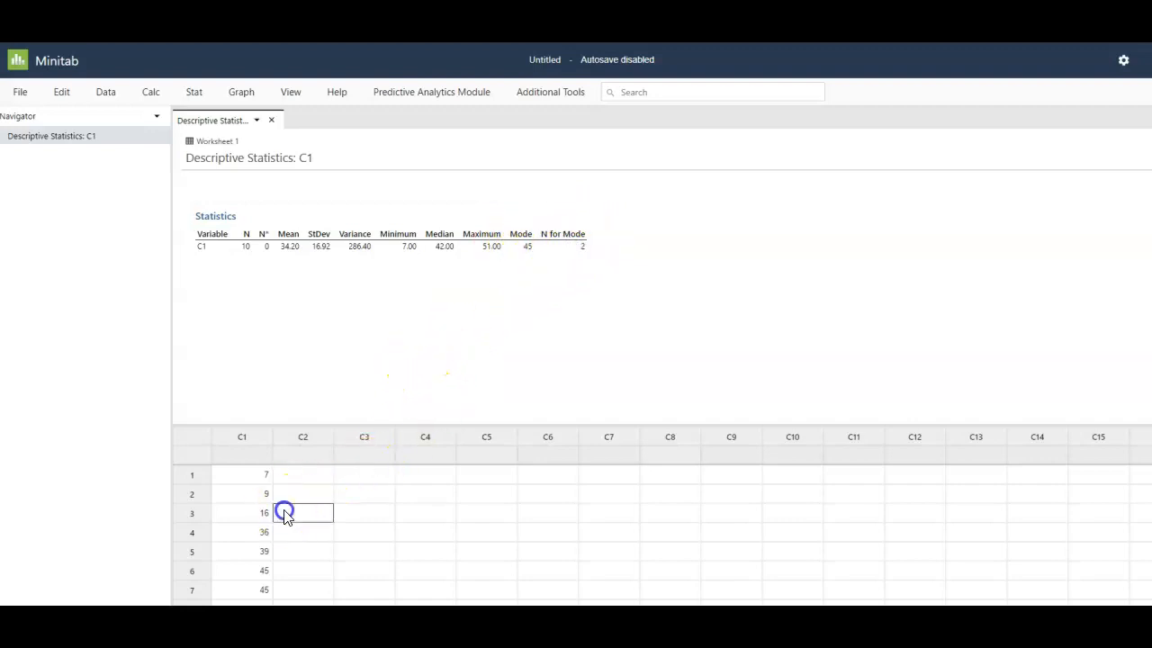
click(259, 516)
text(36)
key(Return)
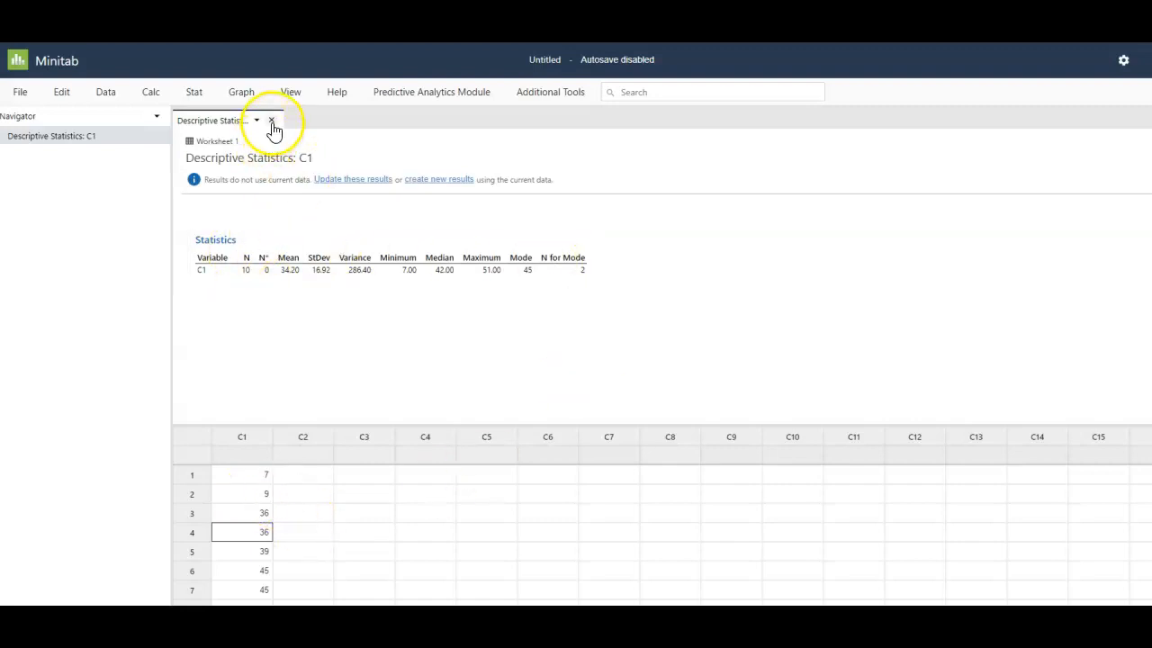
- Run Display Descriptive Statistics again on C1 using the edited data
click(194, 93)
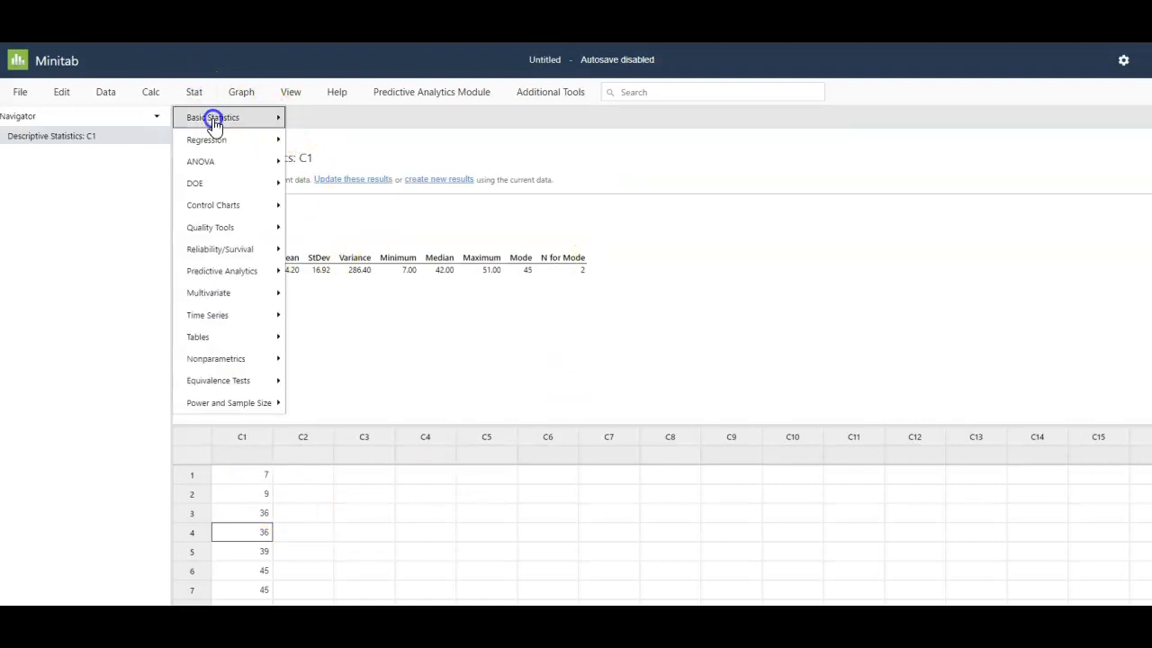
click(212, 117)
click(365, 117)
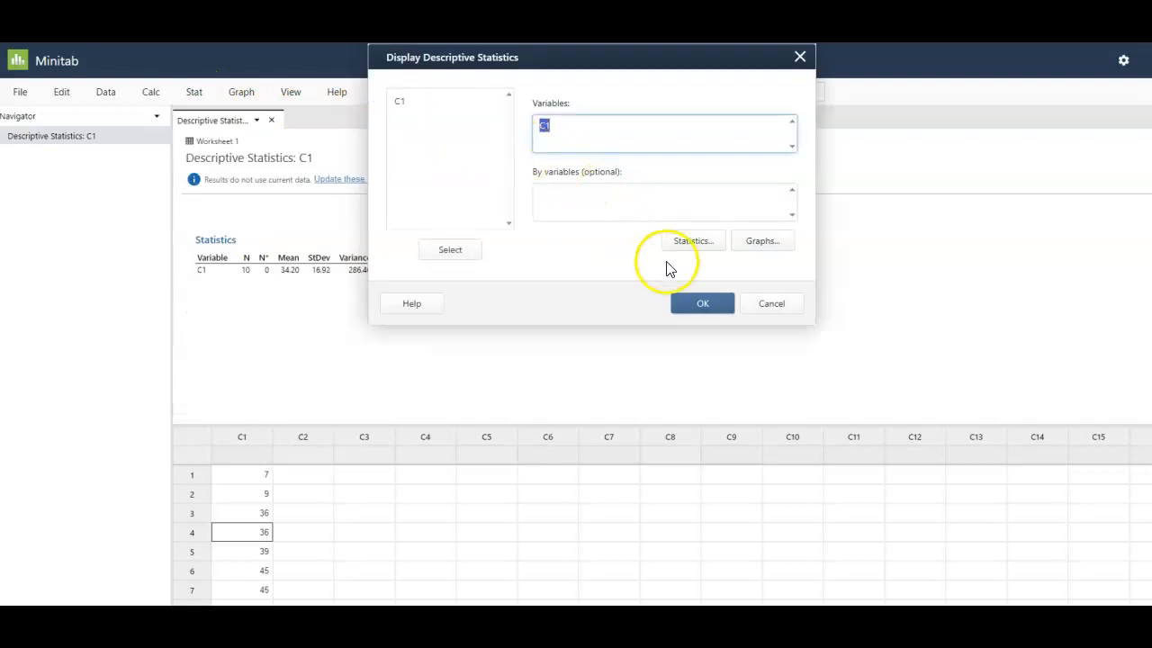
click(705, 304)
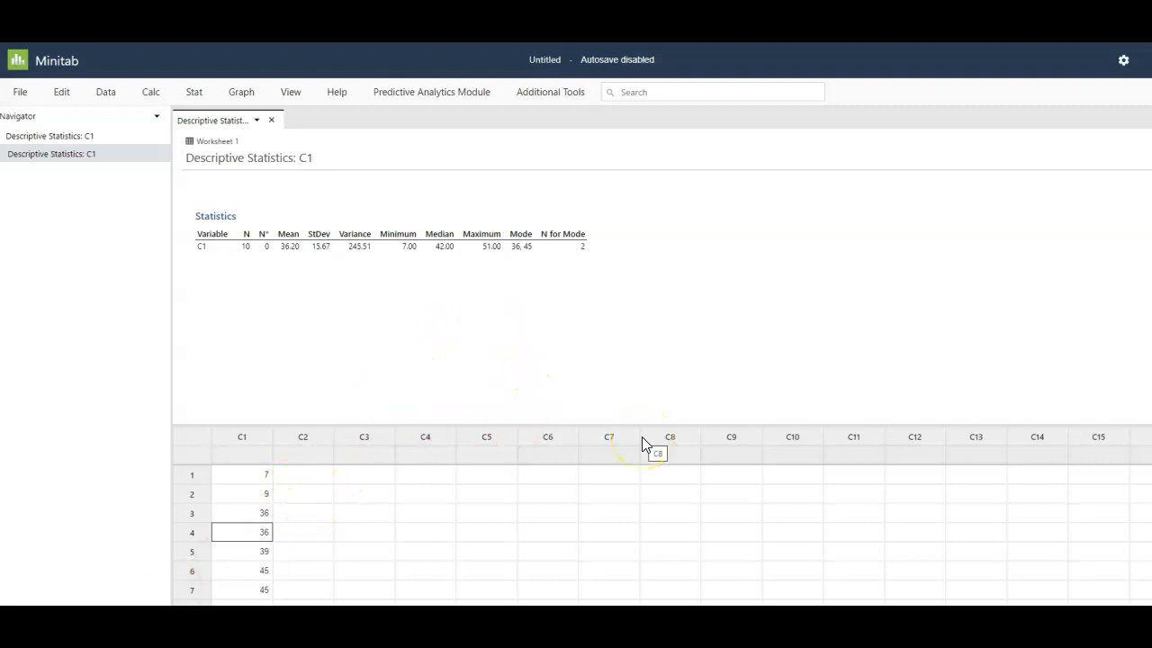
- Open a new browser tab and search the web for "triola stats"
key(ctrl+t)
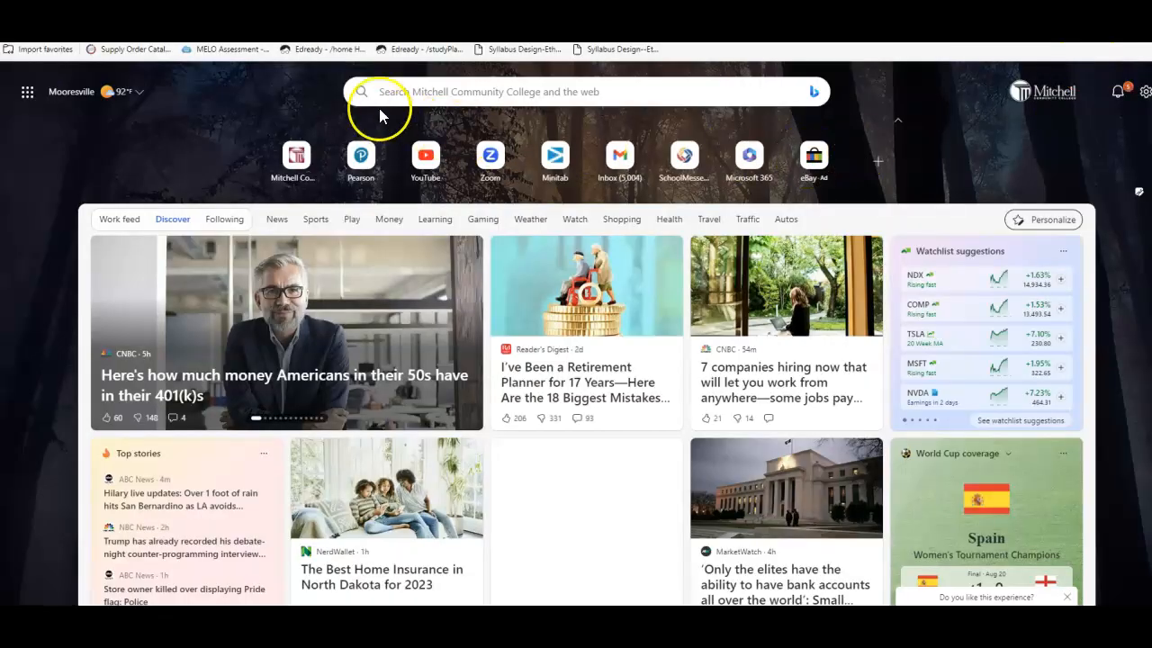
drag(534, 8, 534, 29)
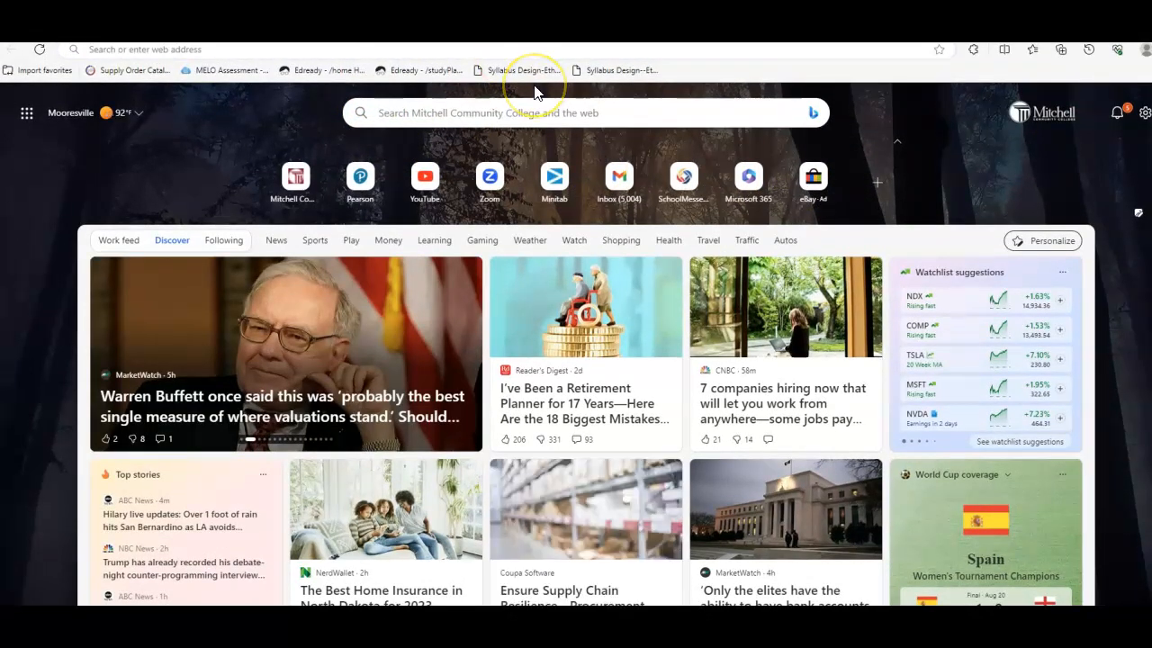
click(576, 50)
text(toa)
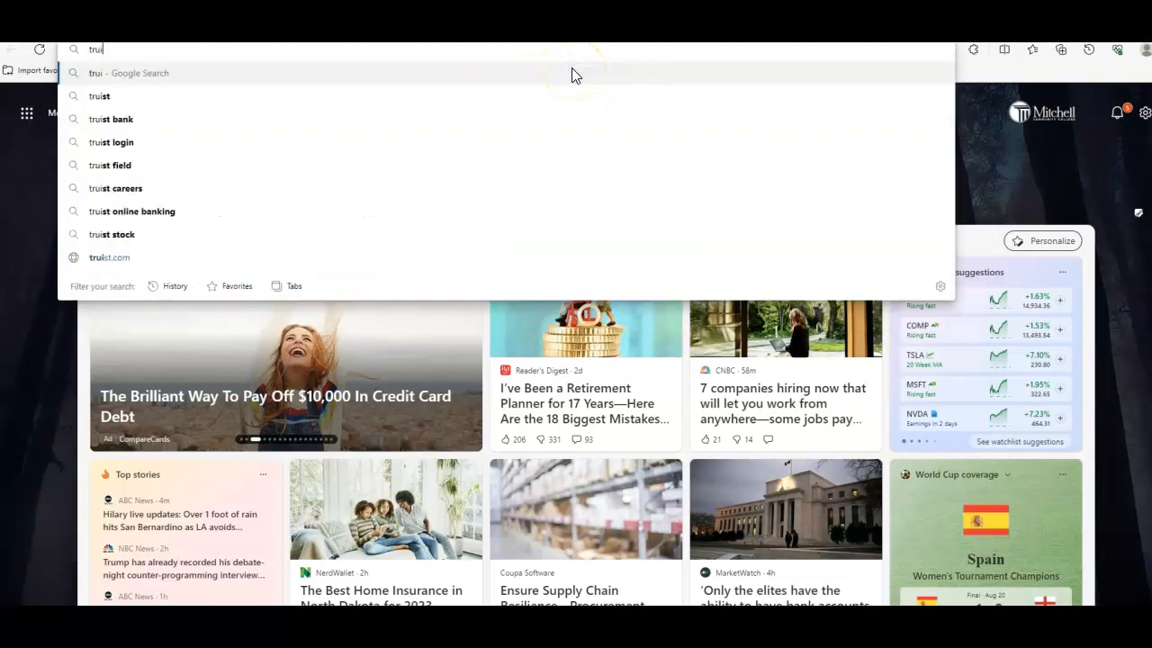
key(BackSpace)
key(BackSpace)
text(riola stat)
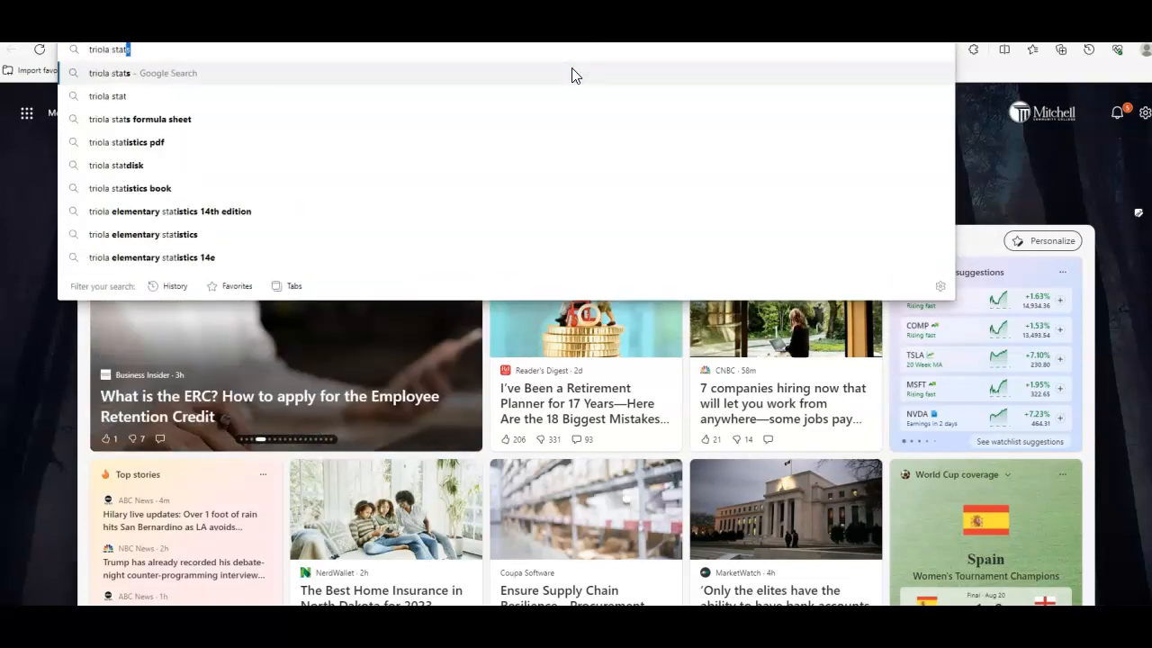
key(Return)
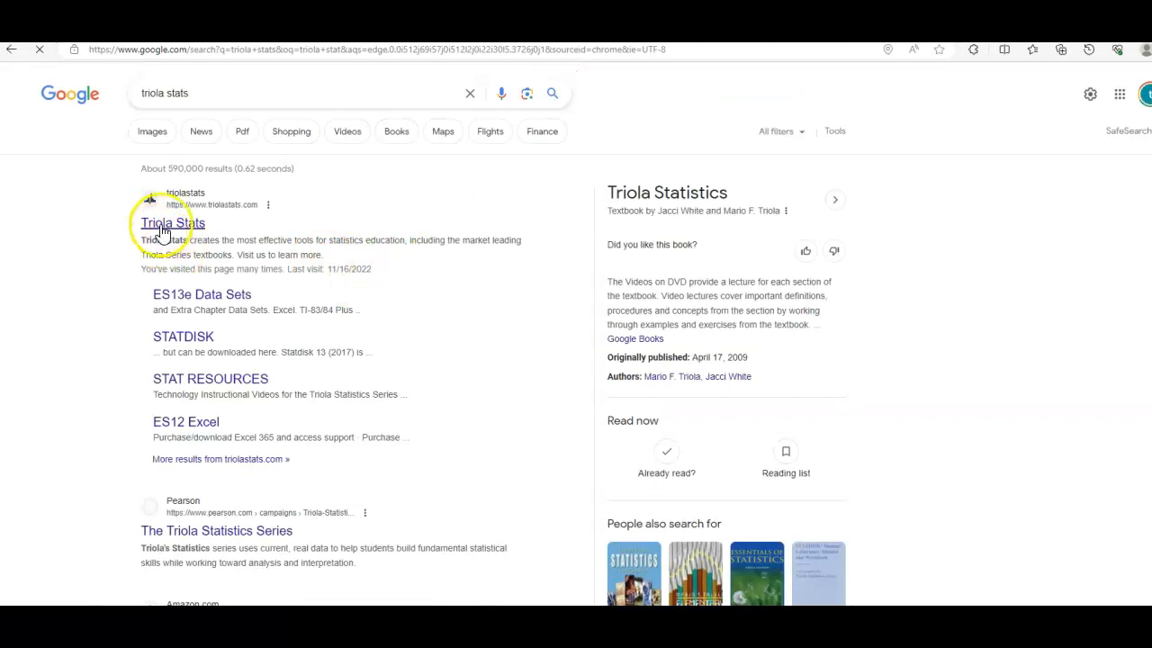
- Download the Excel data sets for Elementary Statistics 14E from the Triola Stats website
click(176, 221)
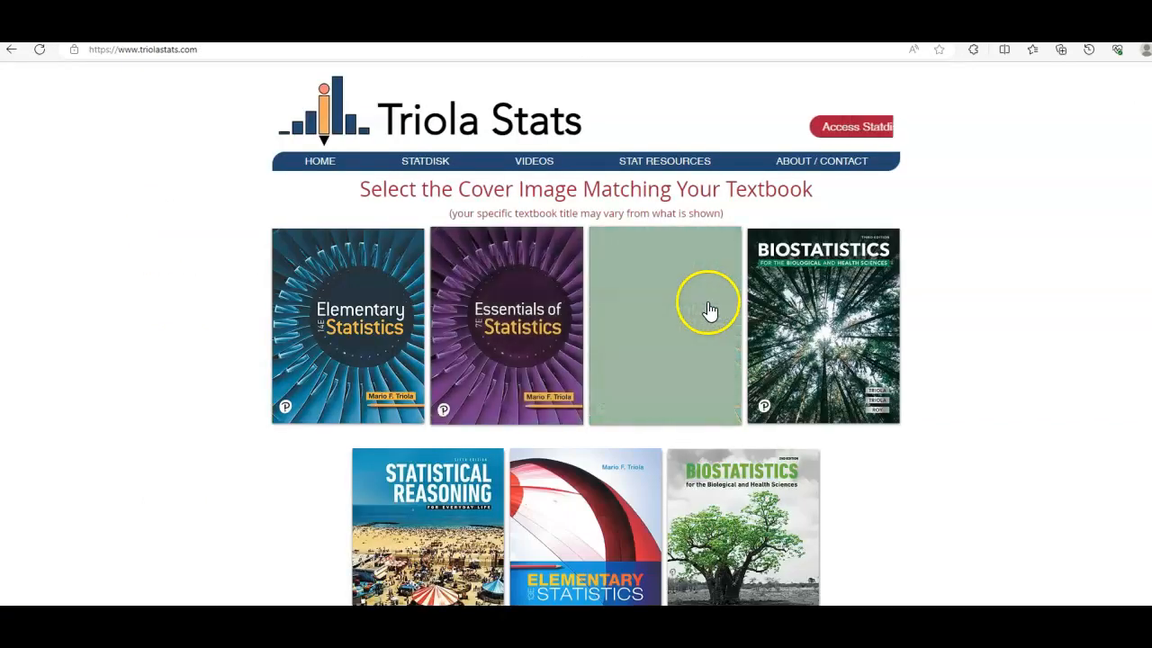
click(374, 310)
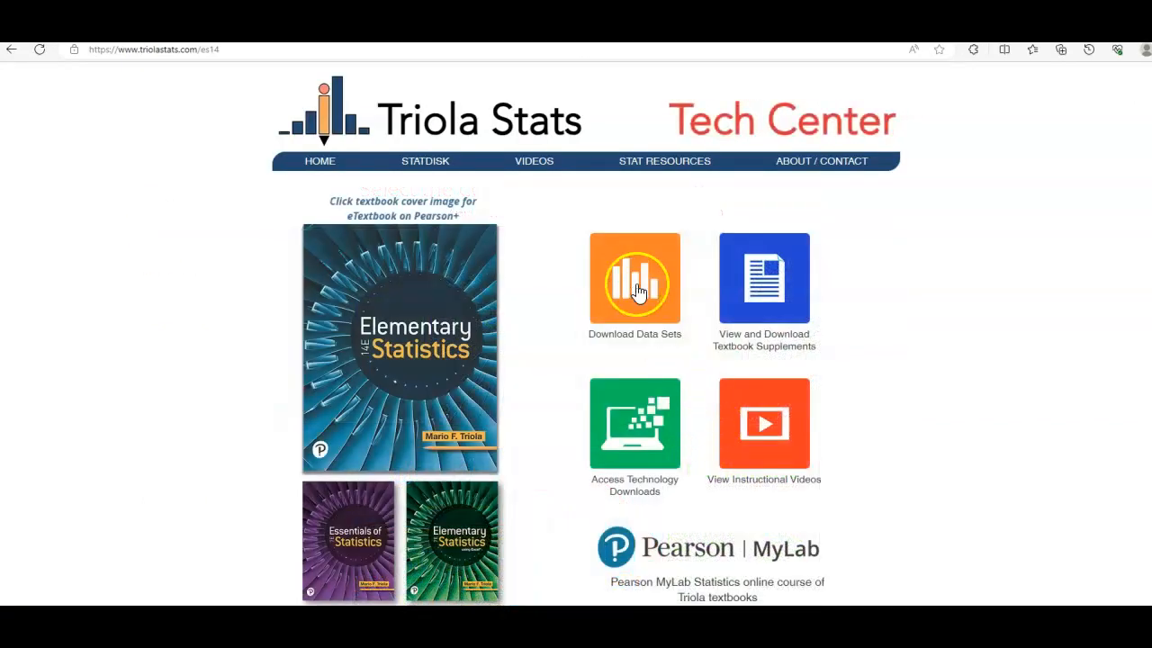
click(621, 300)
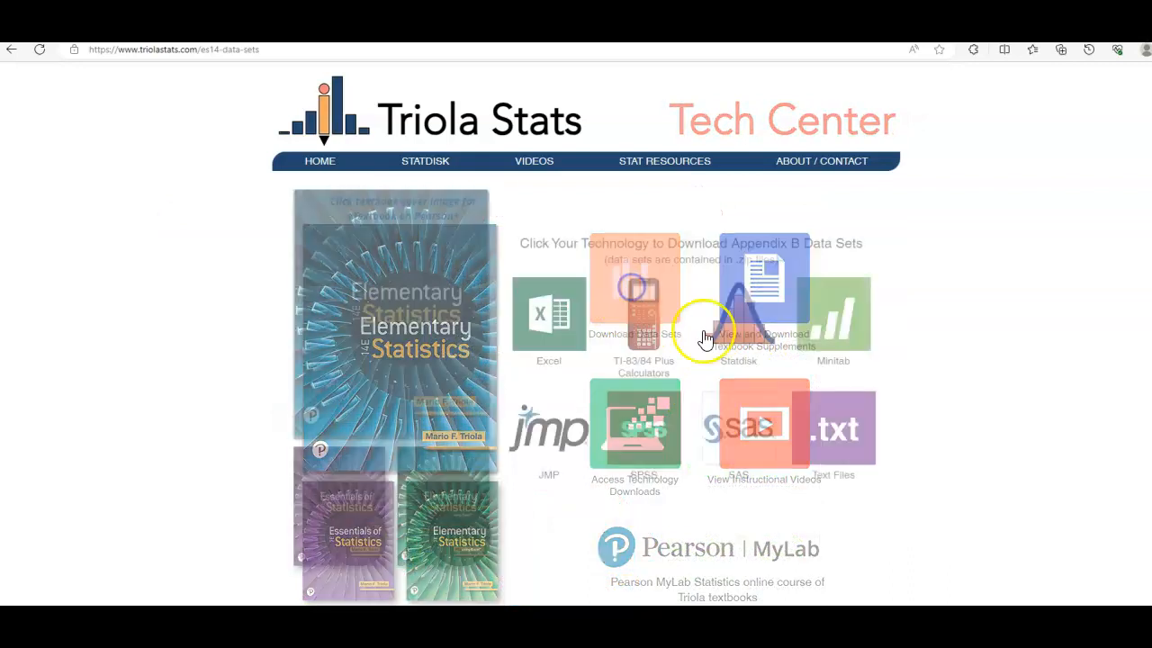
click(553, 317)
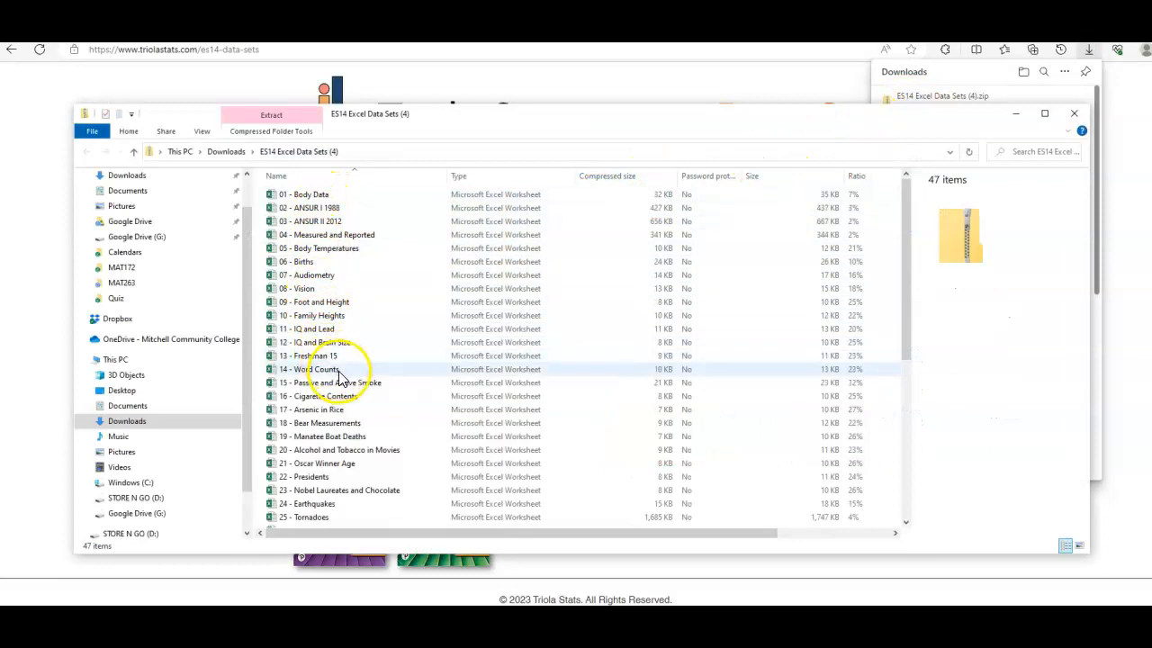
- Open the 18 - Bear Measurements workbook from the downloaded ES14 Excel Data Sets archive
scroll(347, 383, down, 1)
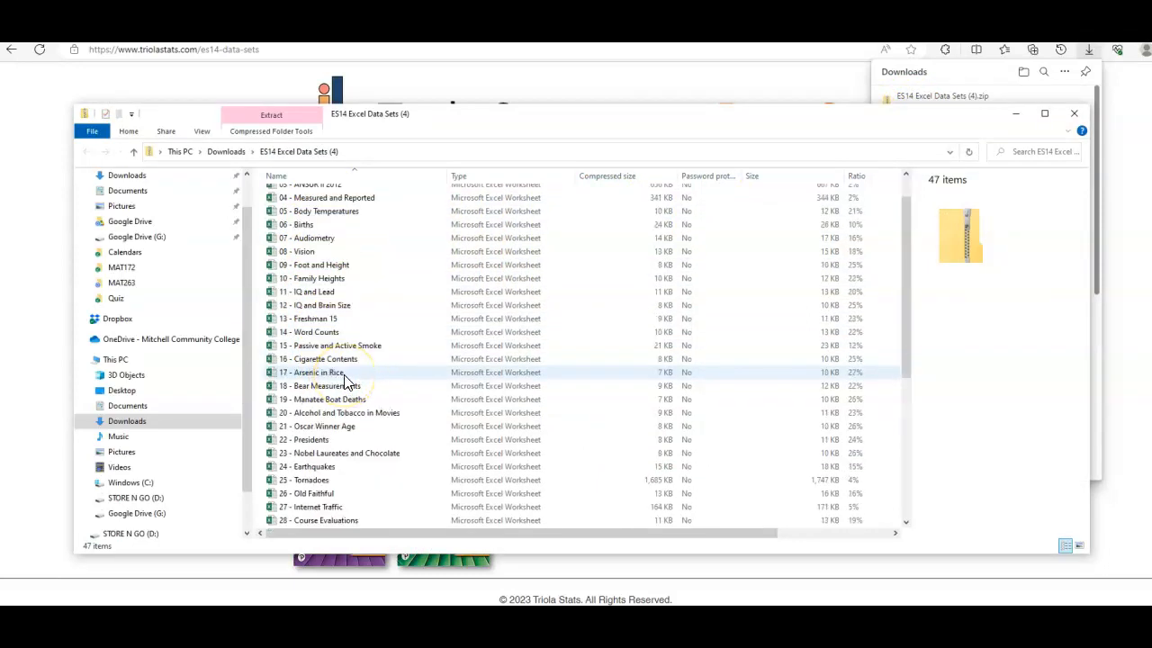
click(331, 441)
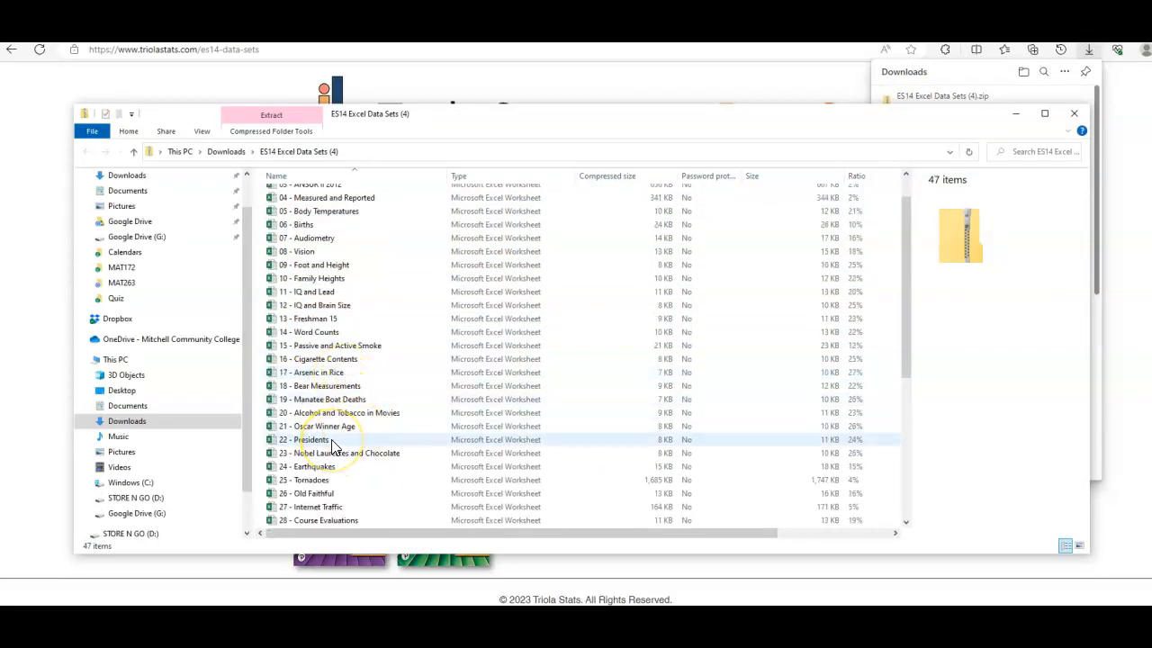
click(354, 389)
click(641, 387)
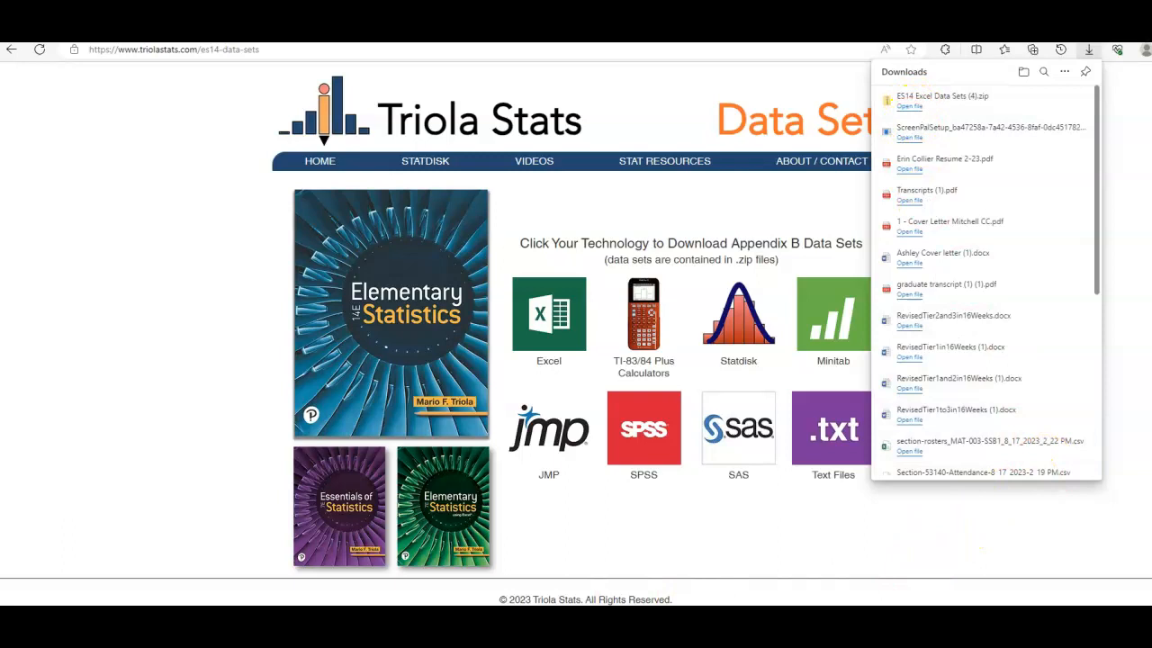
click(907, 105)
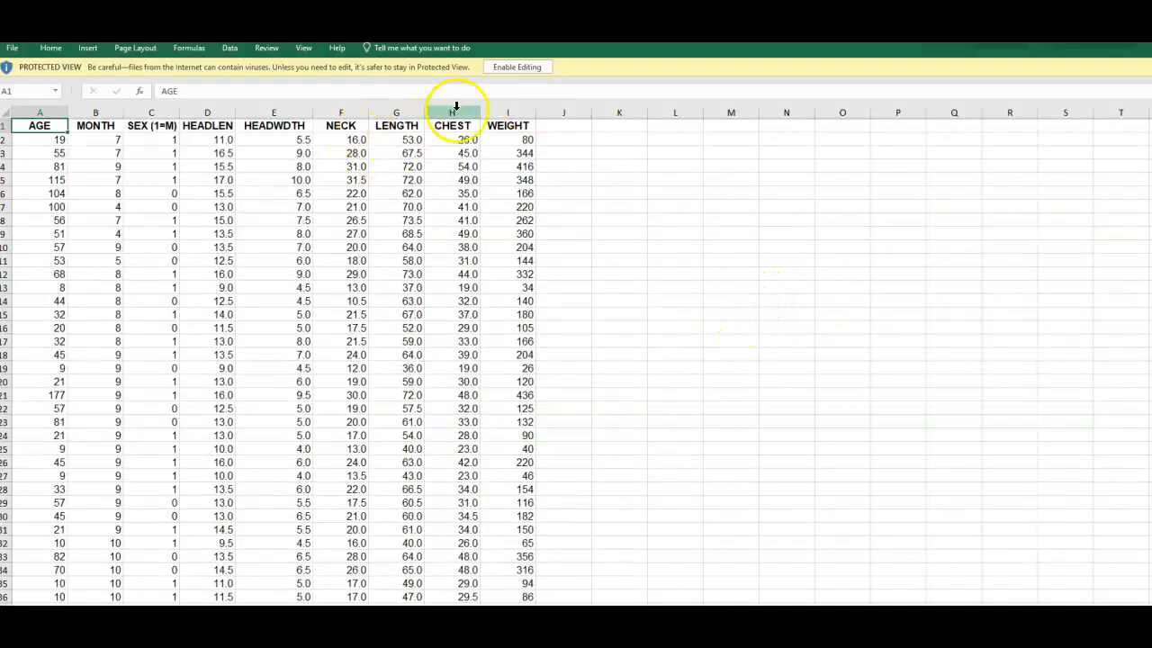
- Enable editing in the bear measurements workbook and copy the entire WEIGHT column
click(529, 67)
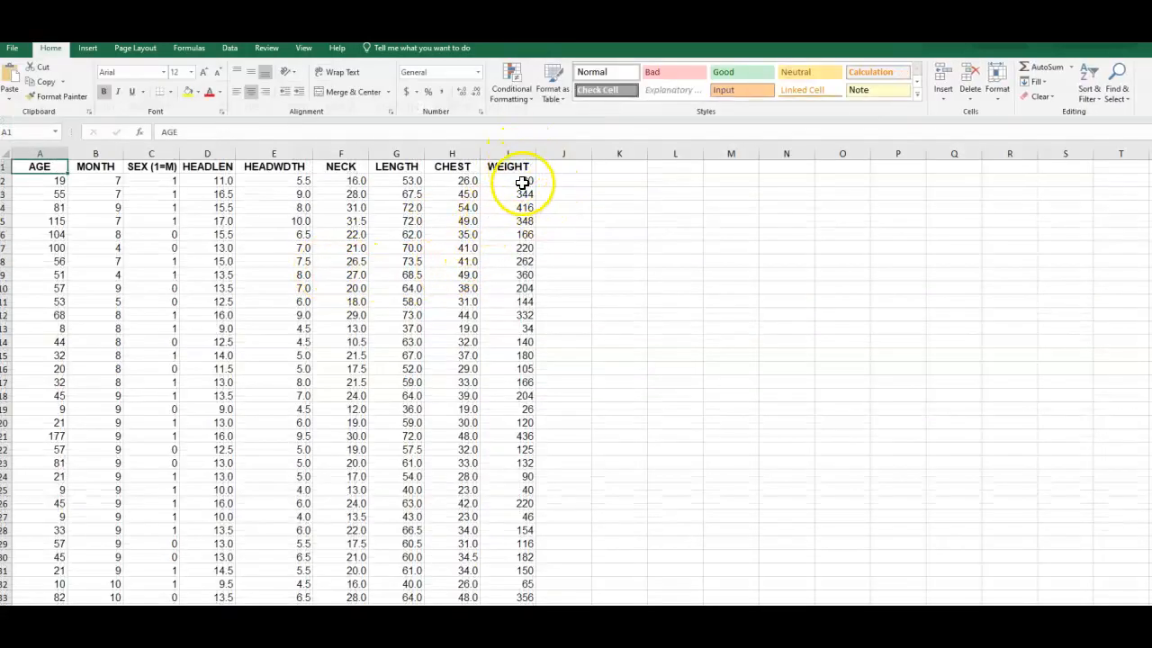
click(509, 154)
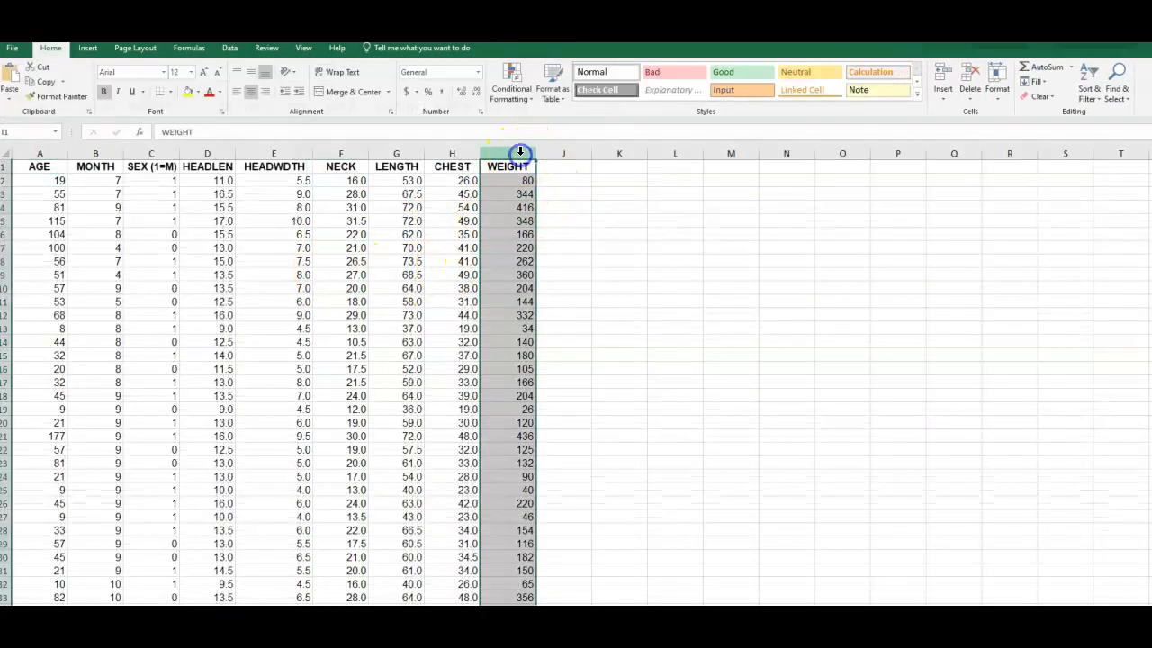
scroll(622, 355, down, 2)
scroll(560, 394, down, 12)
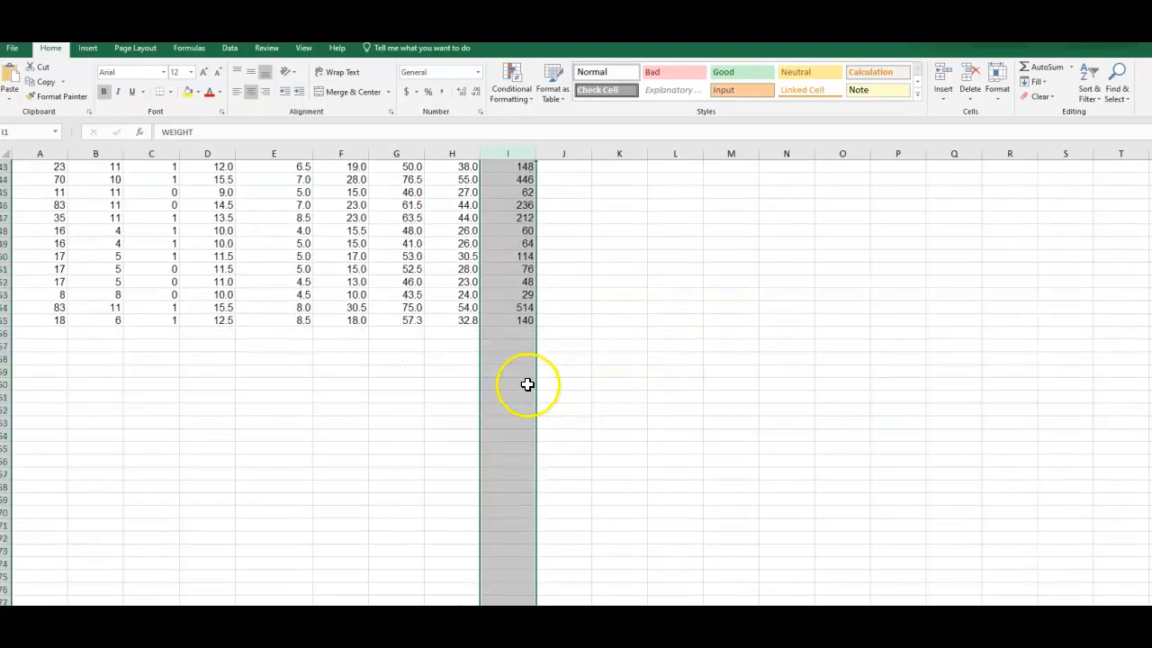
key(ctrl+c)
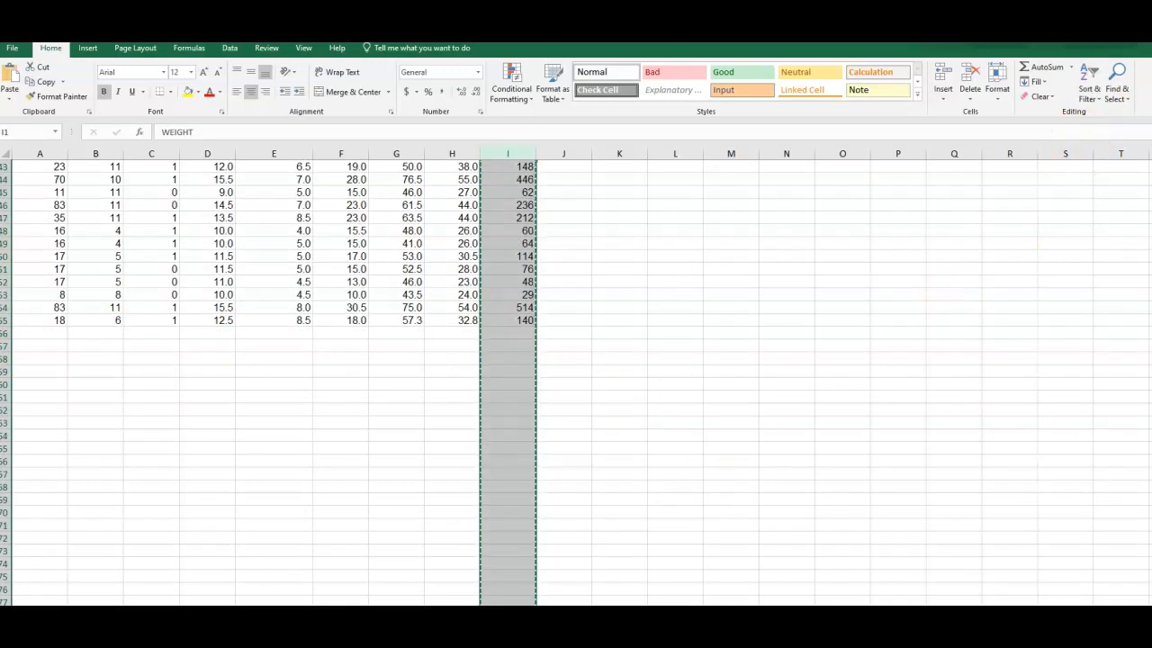
- Switch to Minitab, paste the WEIGHT data with its header into column C2, and check it down to its last row
click(270, 644)
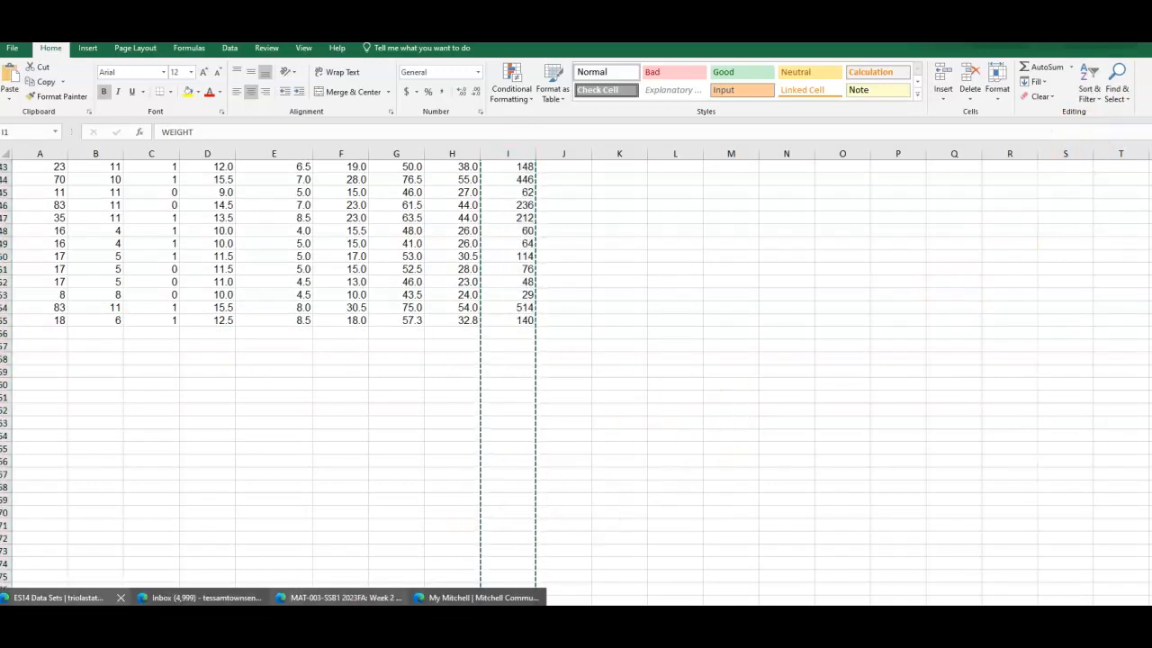
click(58, 597)
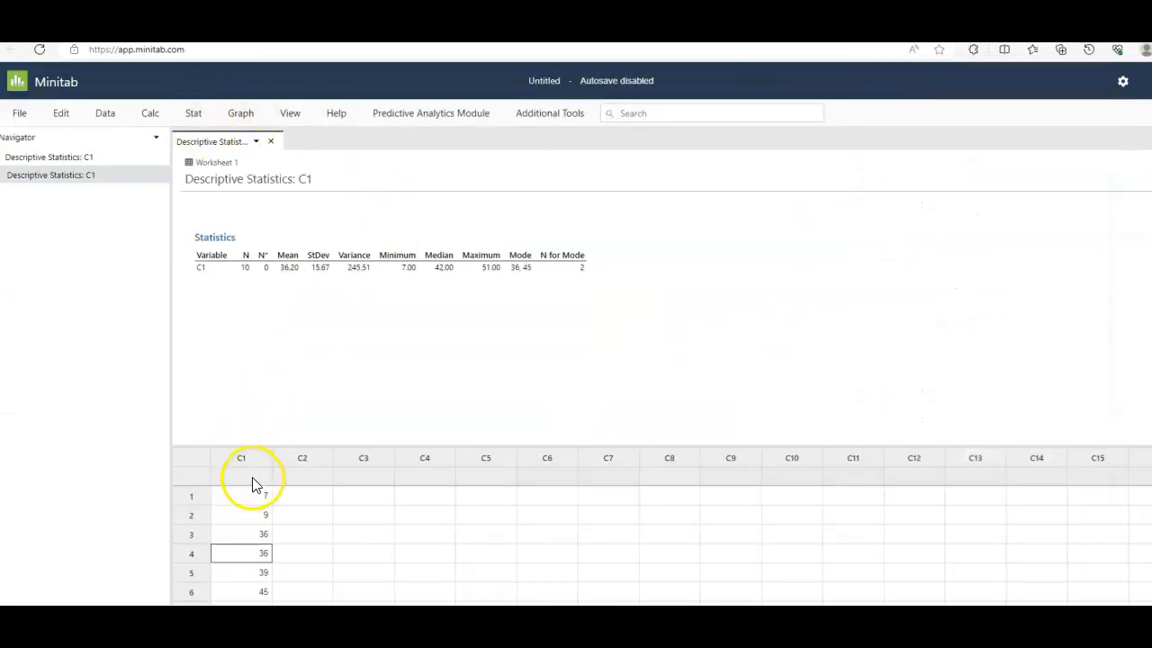
click(310, 483)
key(ctrl+v)
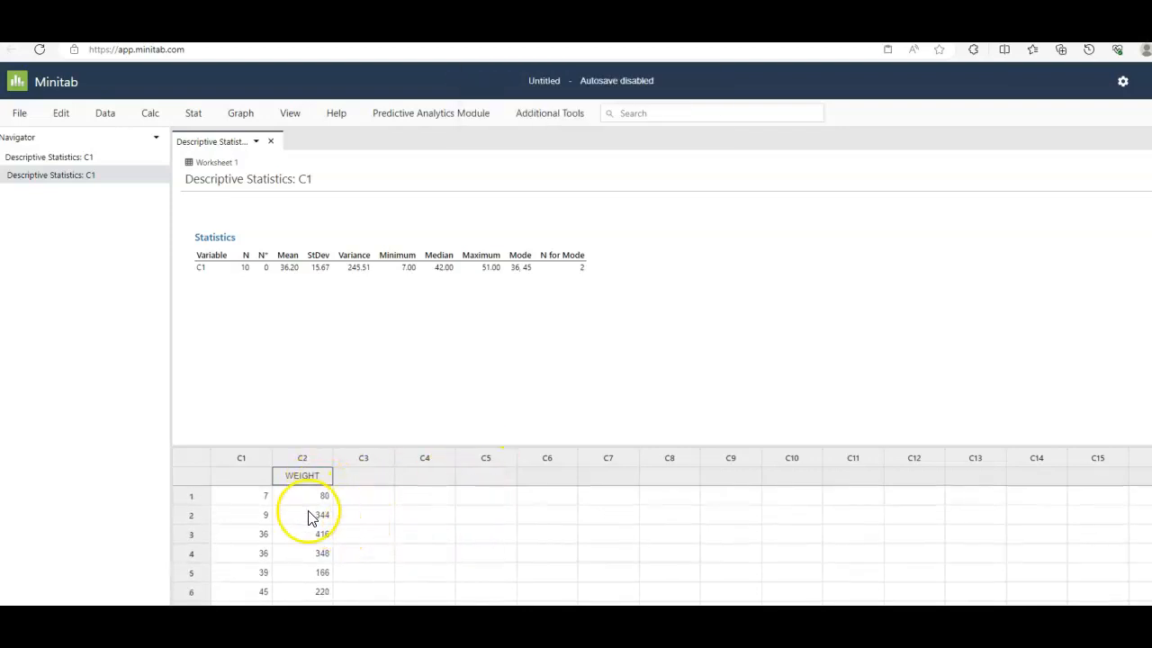
scroll(315, 531, down, 8)
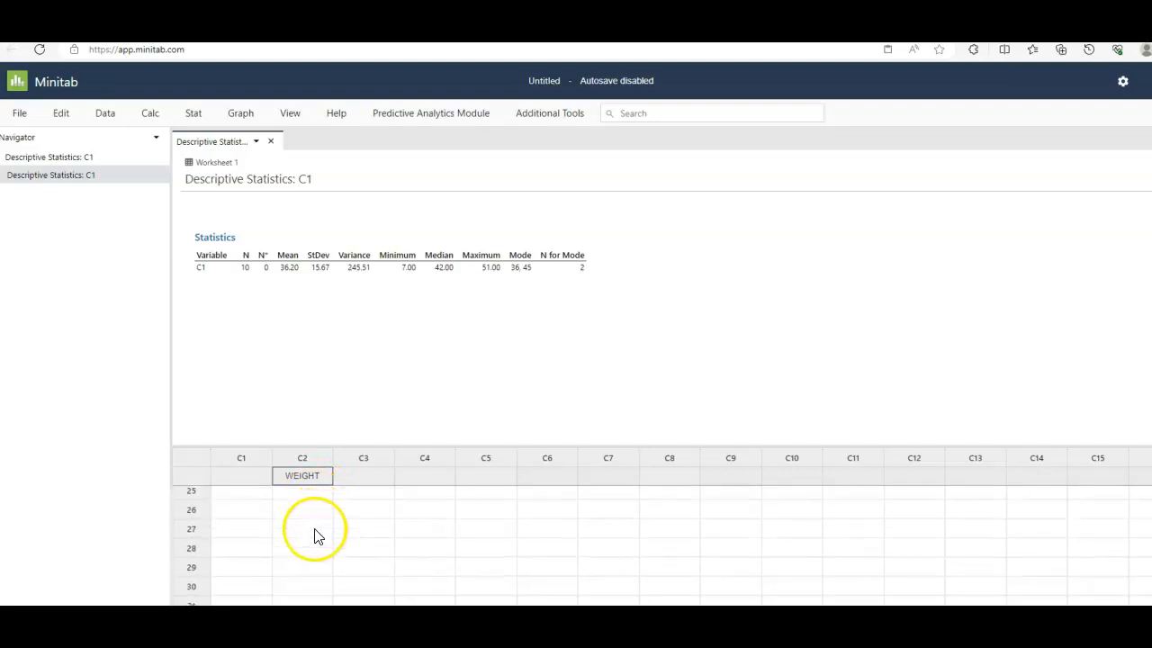
scroll(317, 540, down, 3)
scroll(320, 554, down, 5)
scroll(322, 562, down, 2)
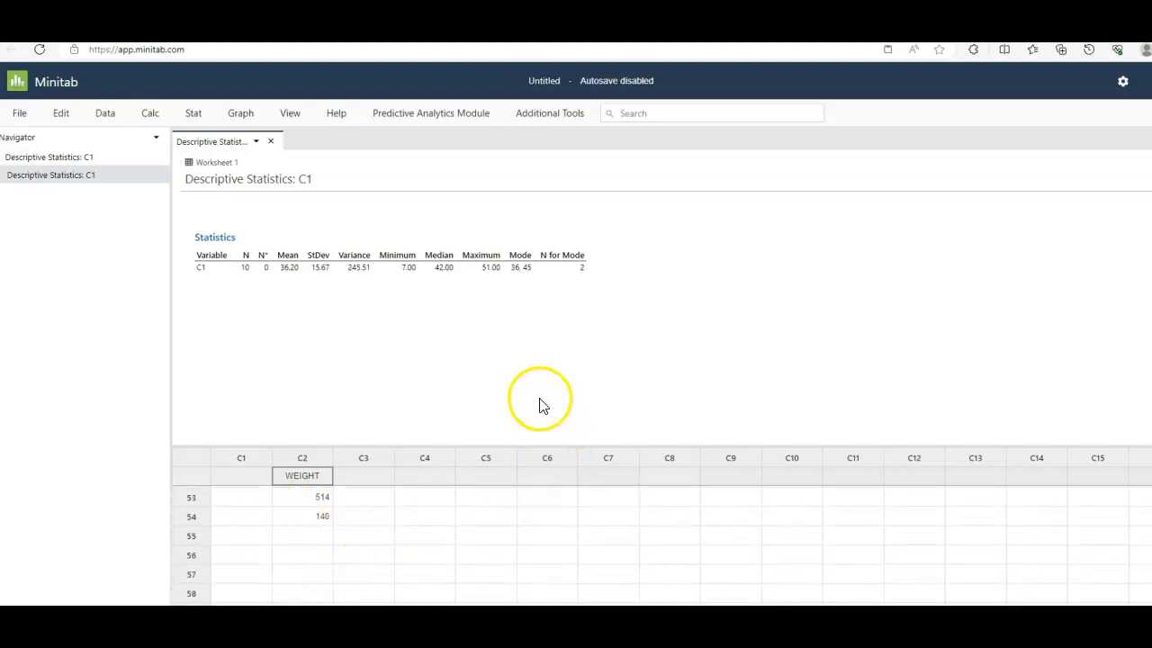
- Run Display Descriptive Statistics on WEIGHT instead of C1, keeping the current selection of statistics, including the mode
click(193, 114)
click(210, 141)
click(360, 141)
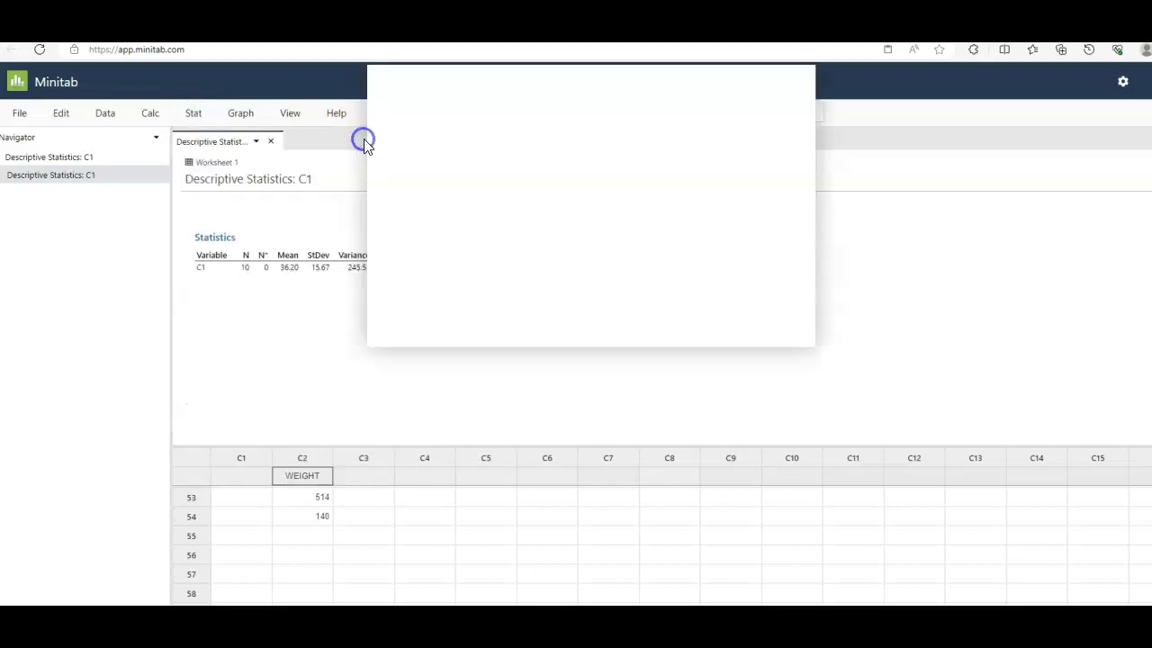
drag(421, 135, 435, 142)
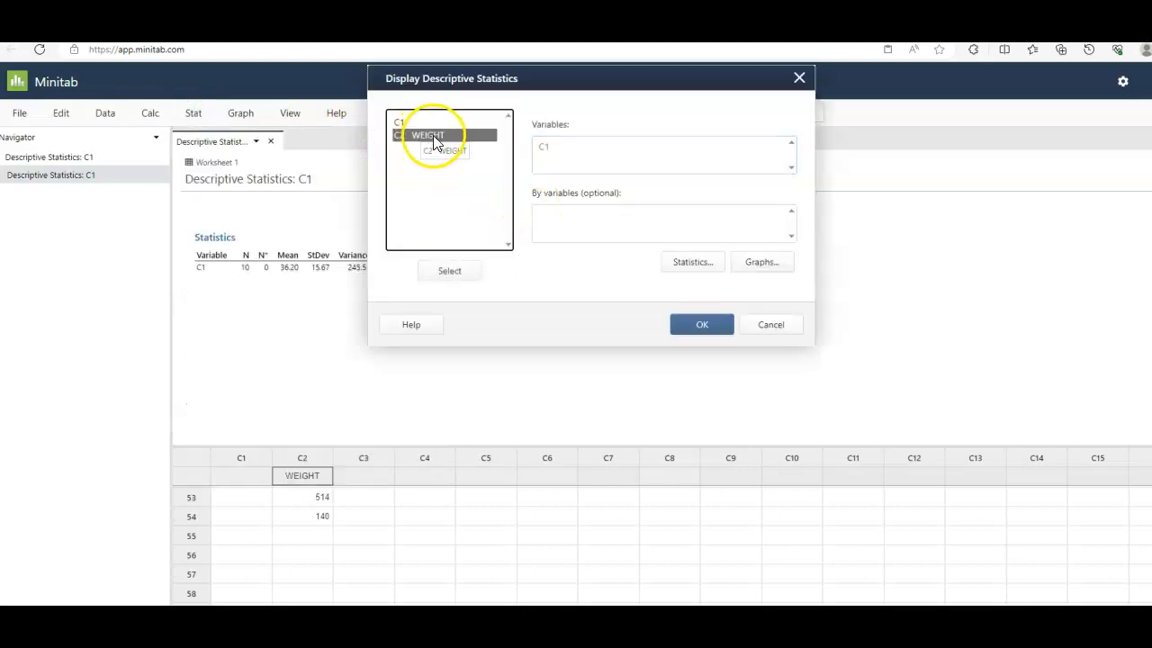
double_click(433, 135)
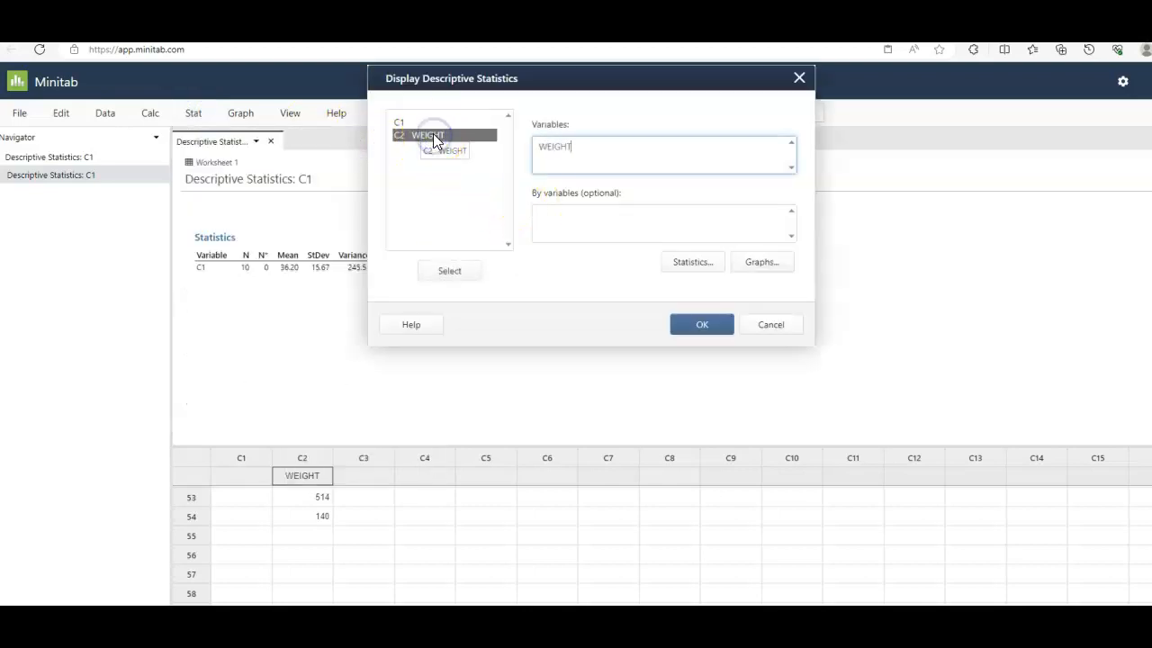
click(693, 263)
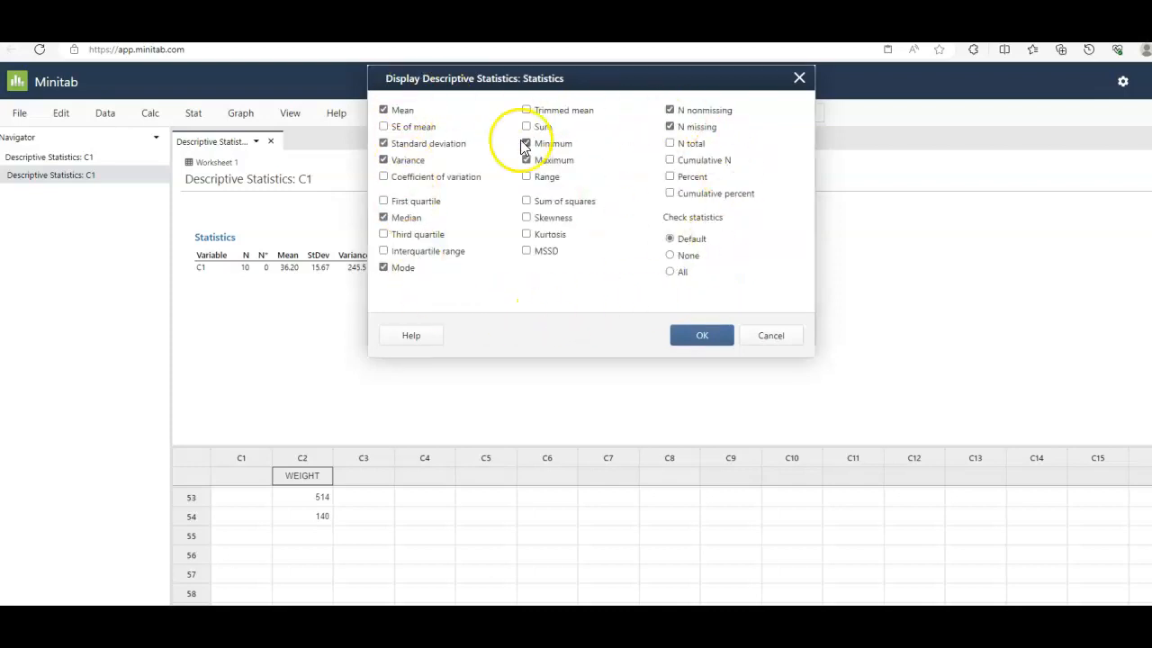
click(710, 339)
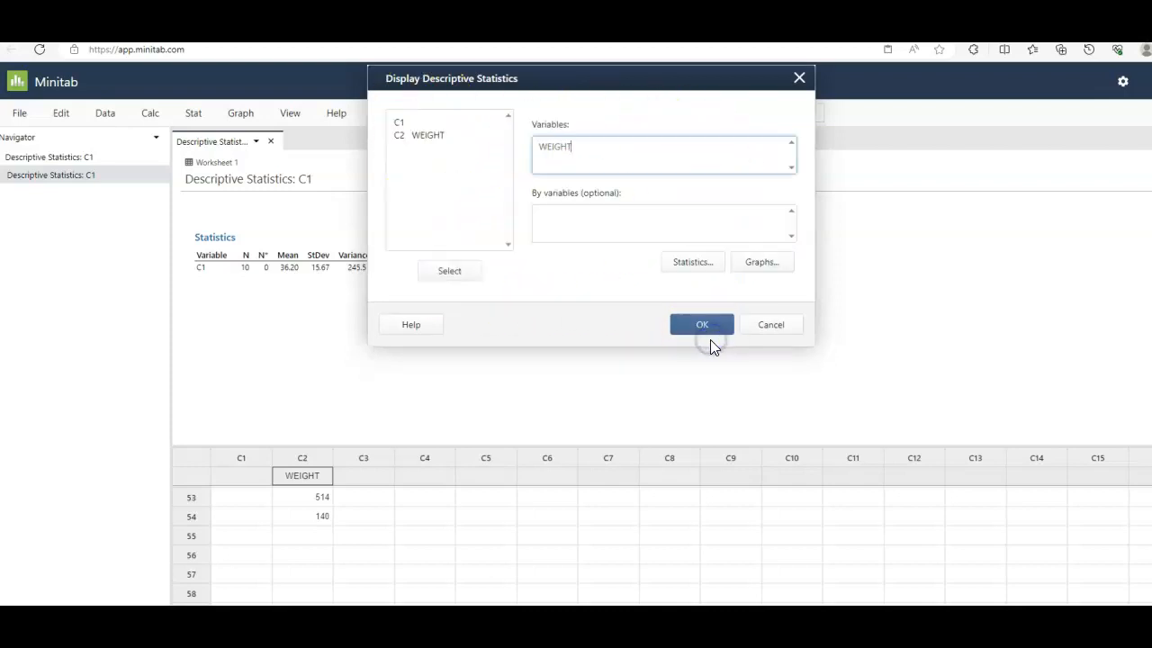
click(708, 337)
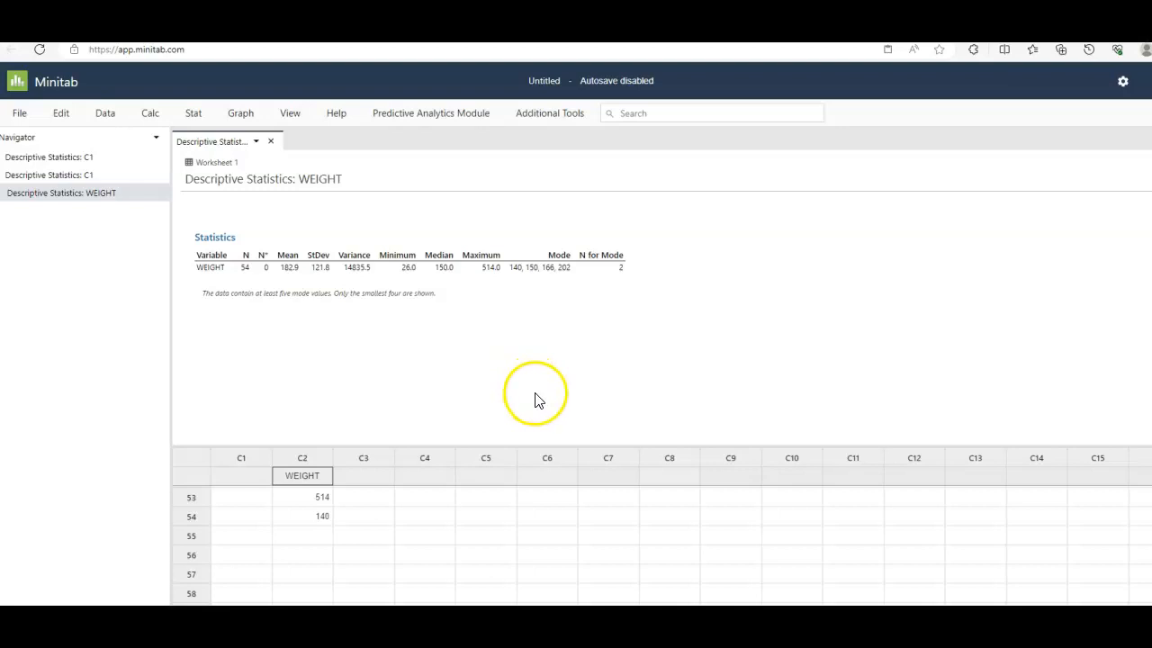
click(150, 117)
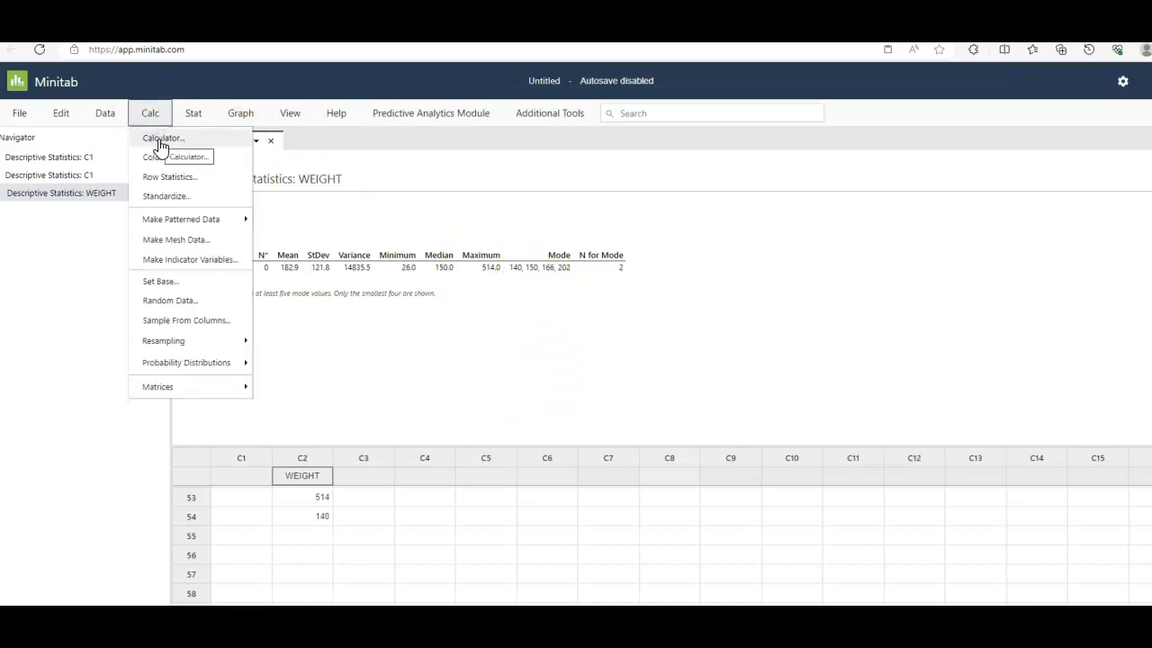
click(160, 139)
click(862, 76)
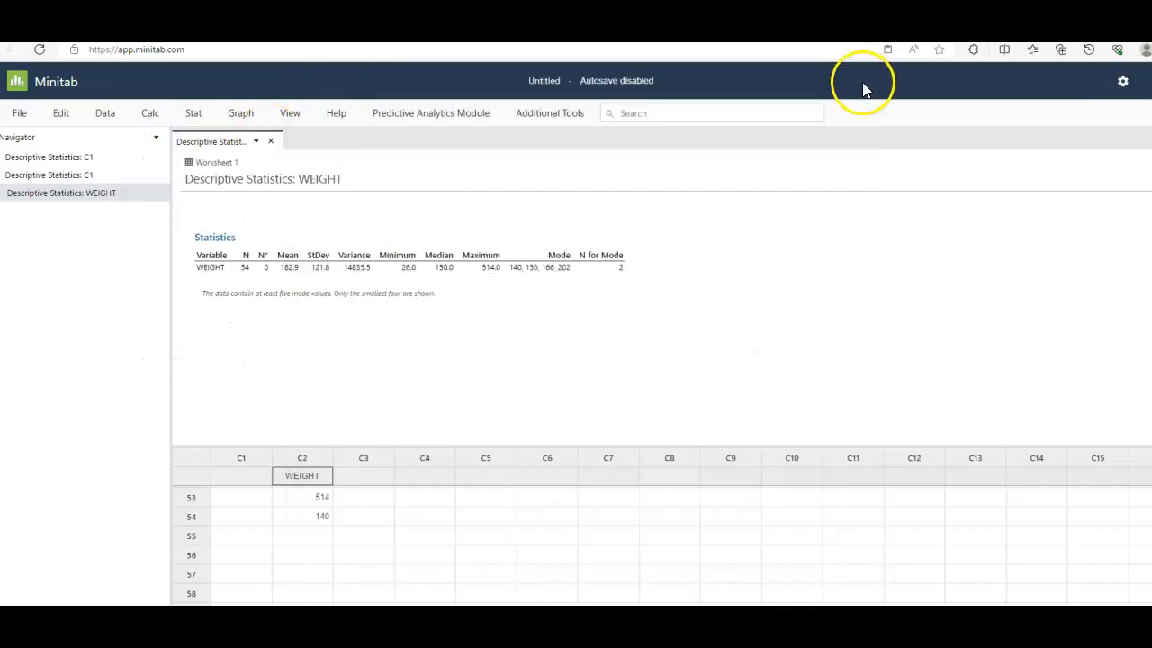
- Start Display Descriptive Statistics again with C1 as the variable in place of WEIGHT
click(192, 114)
click(213, 142)
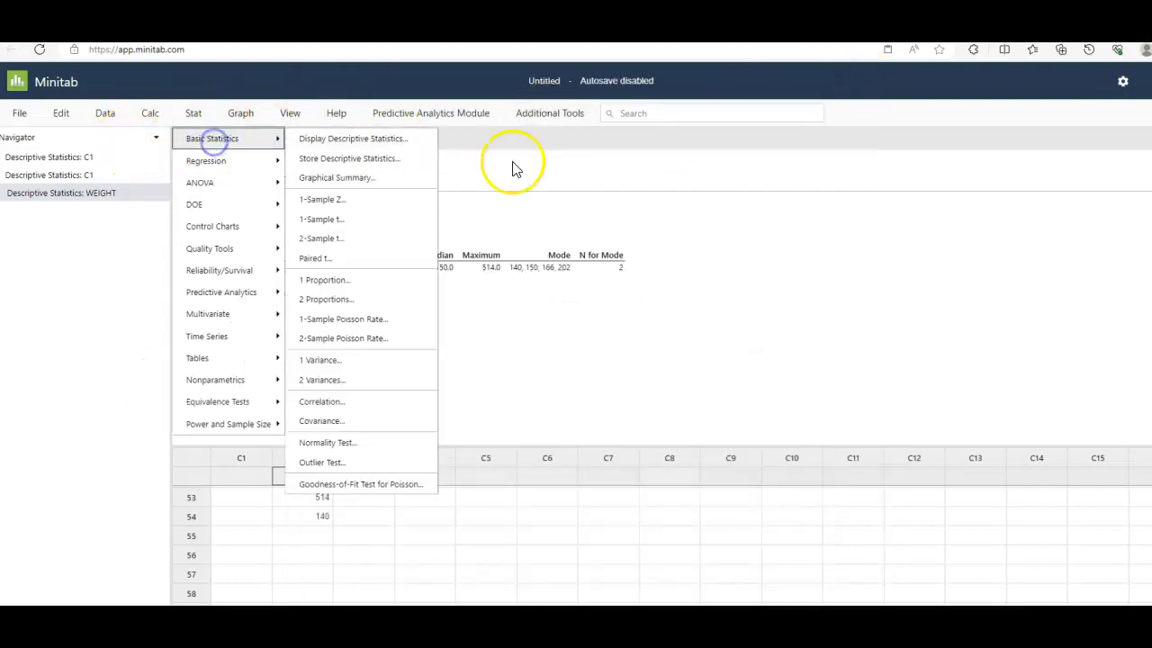
click(391, 138)
click(397, 120)
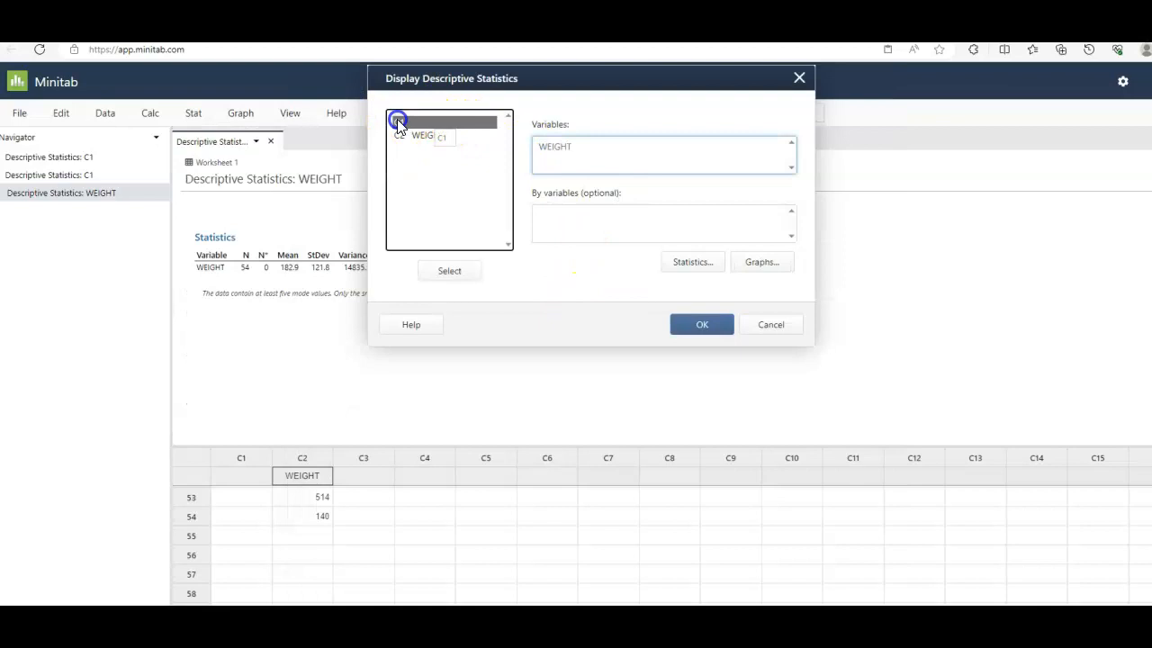
double_click(406, 121)
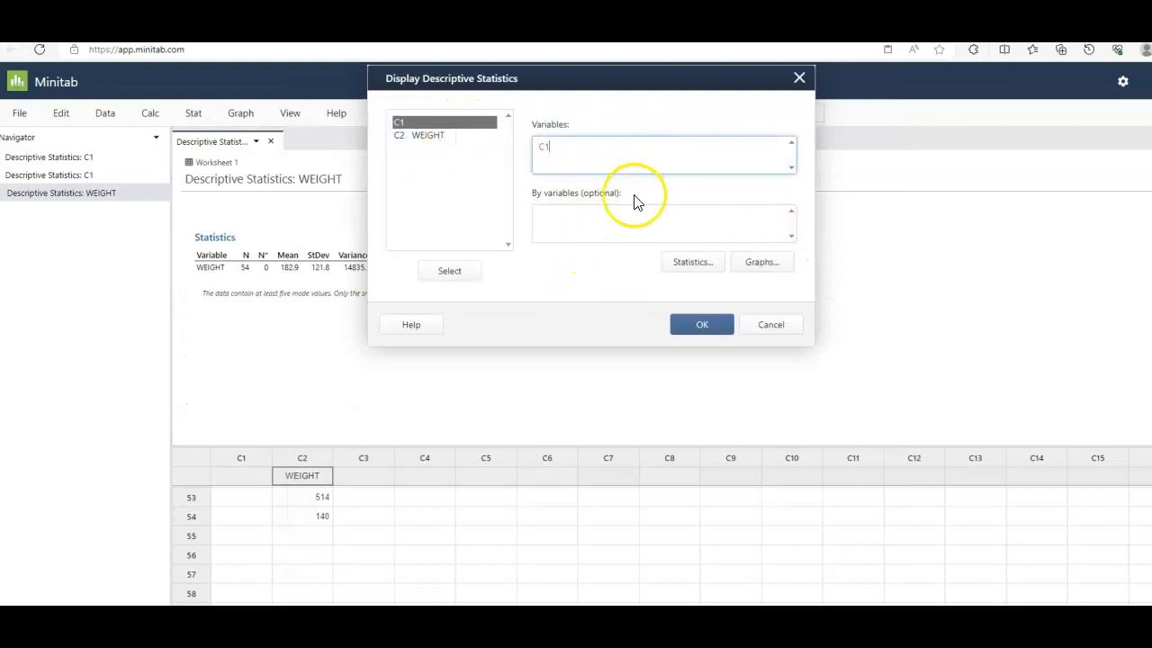
- Limit the statistics to minimum, first quartile, median, third quartile and maximum, and run the analysis on C1
click(698, 263)
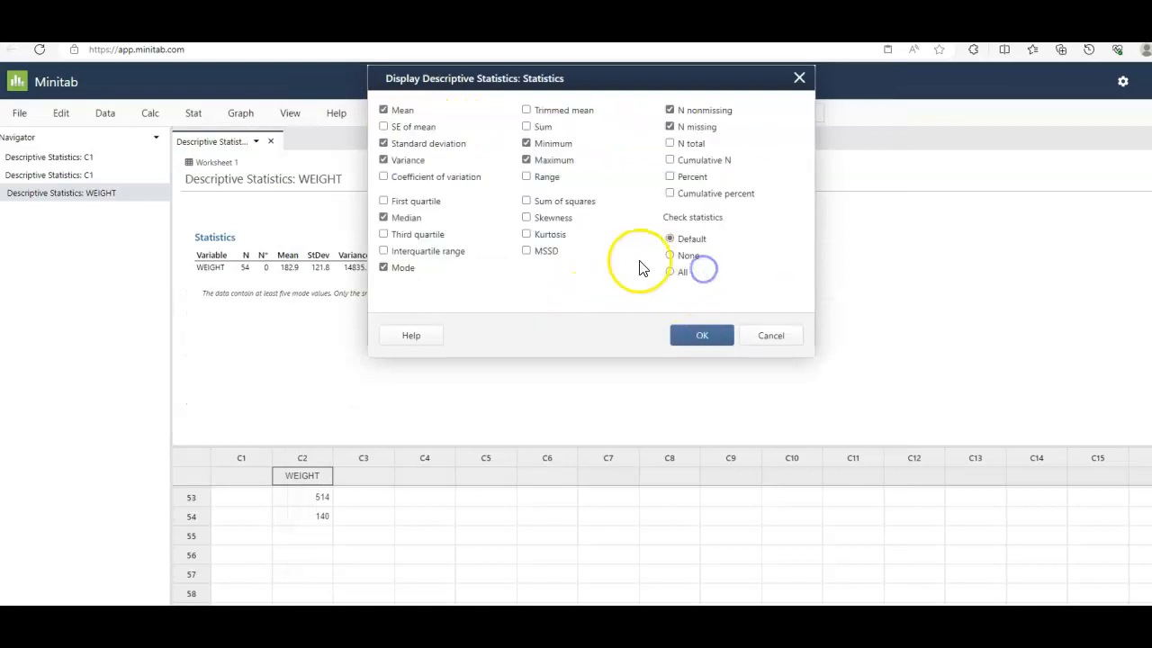
click(383, 161)
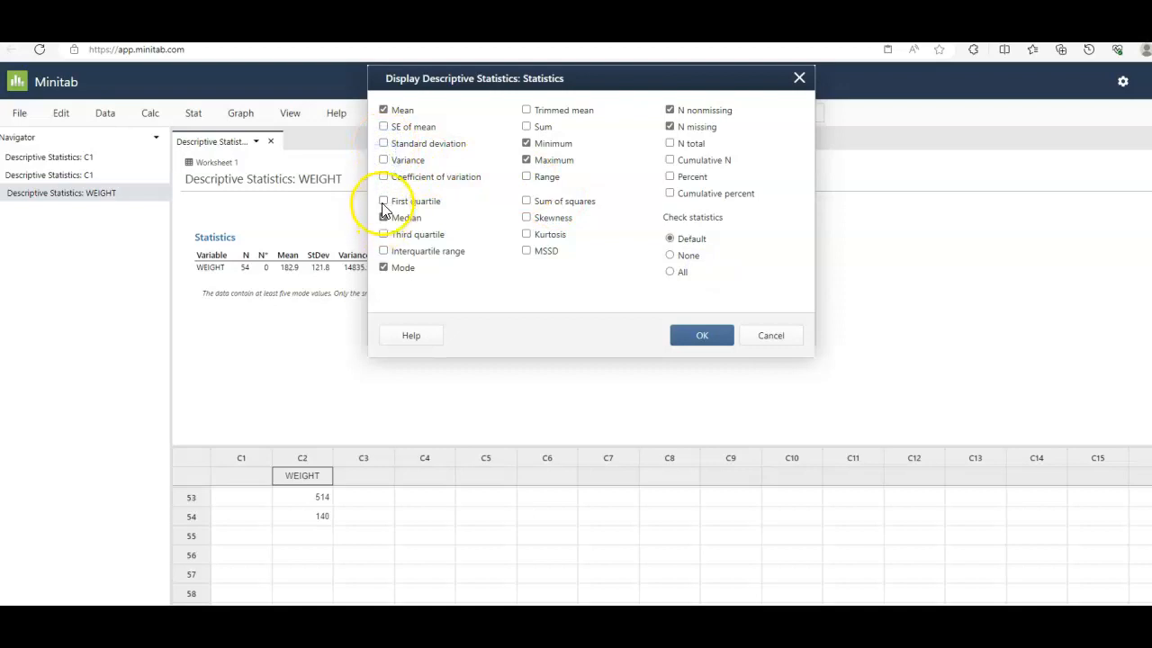
click(384, 268)
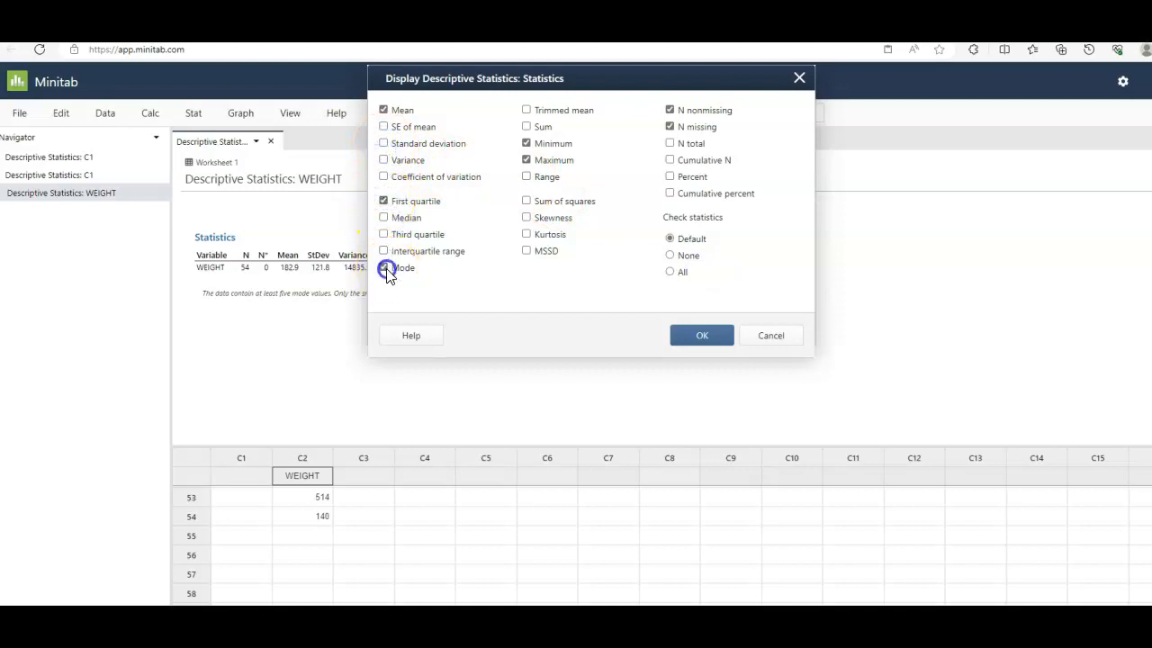
click(384, 110)
click(705, 331)
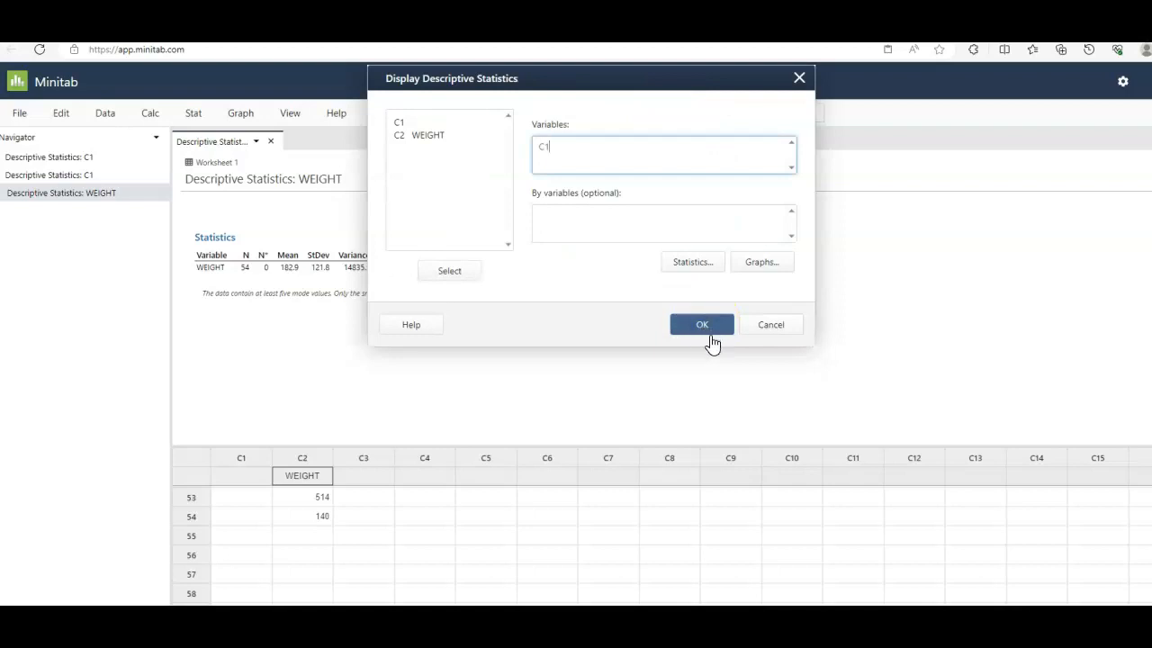
click(702, 324)
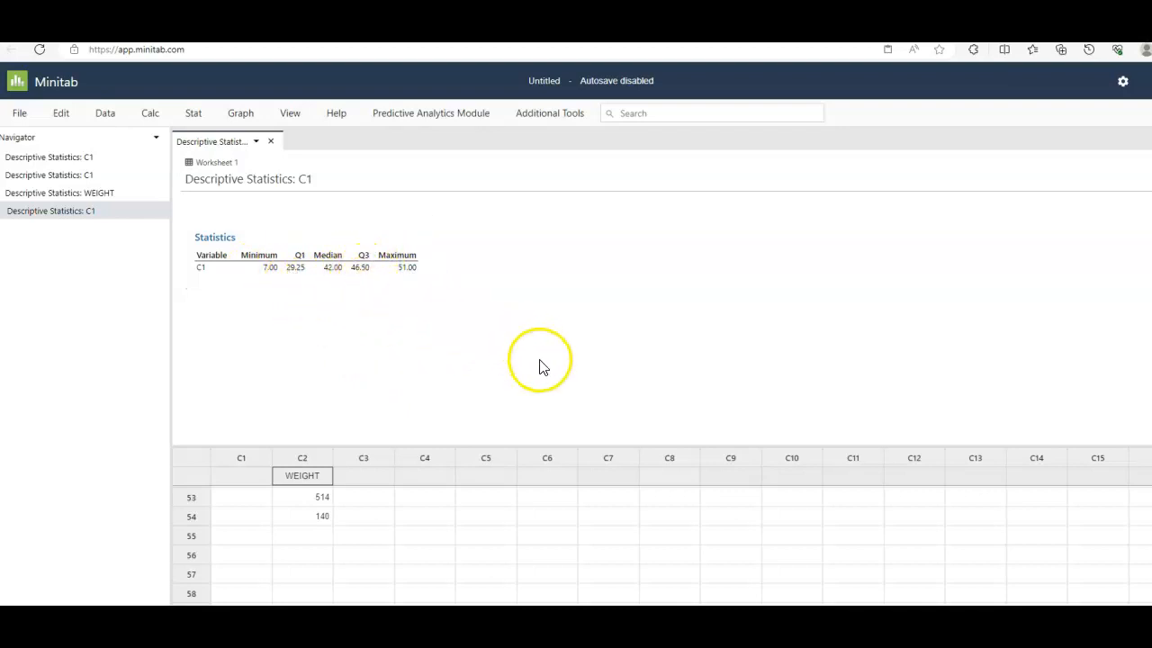
- Change the value in row 3 of column C1 to 16
scroll(518, 546, up, 8)
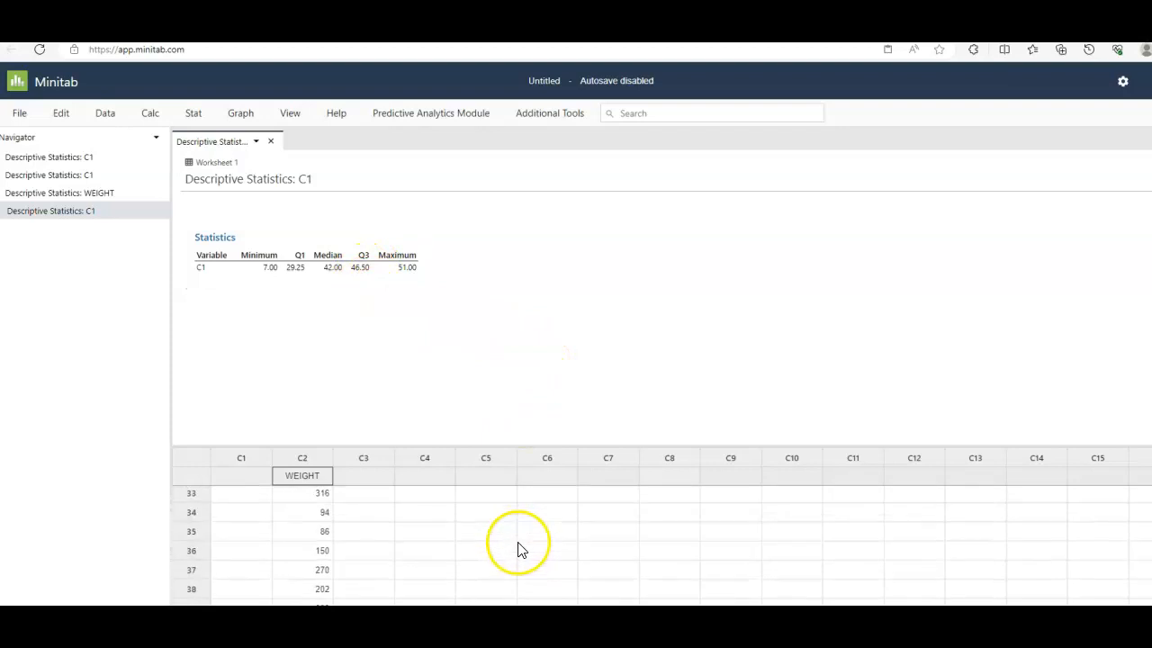
scroll(506, 546, up, 9)
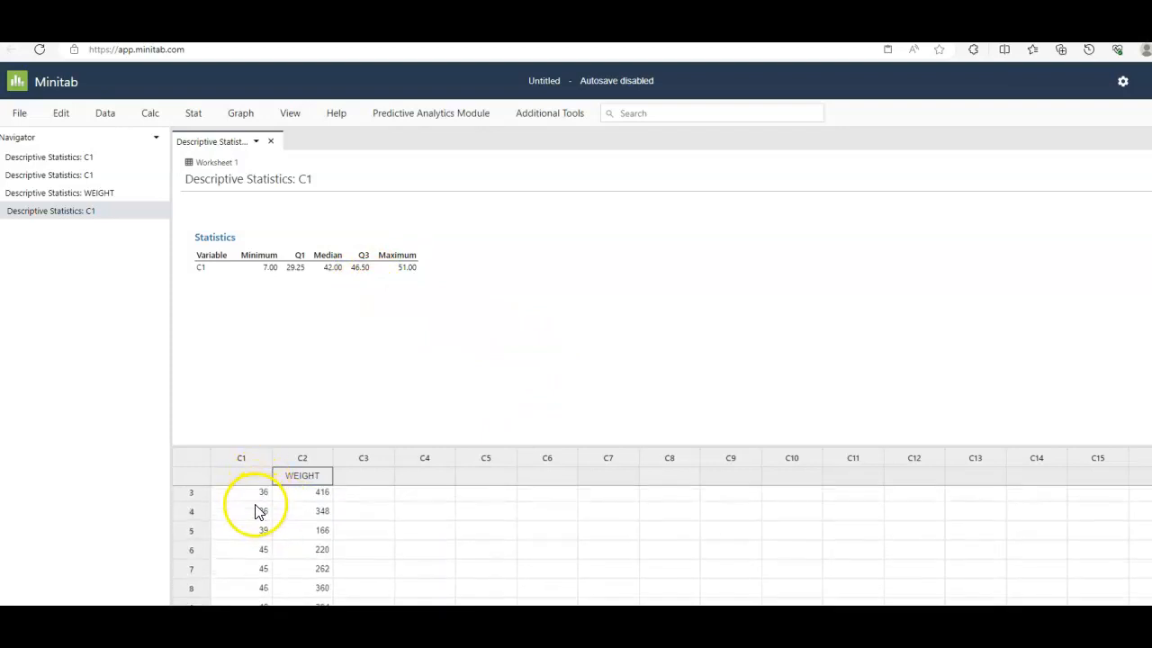
click(248, 535)
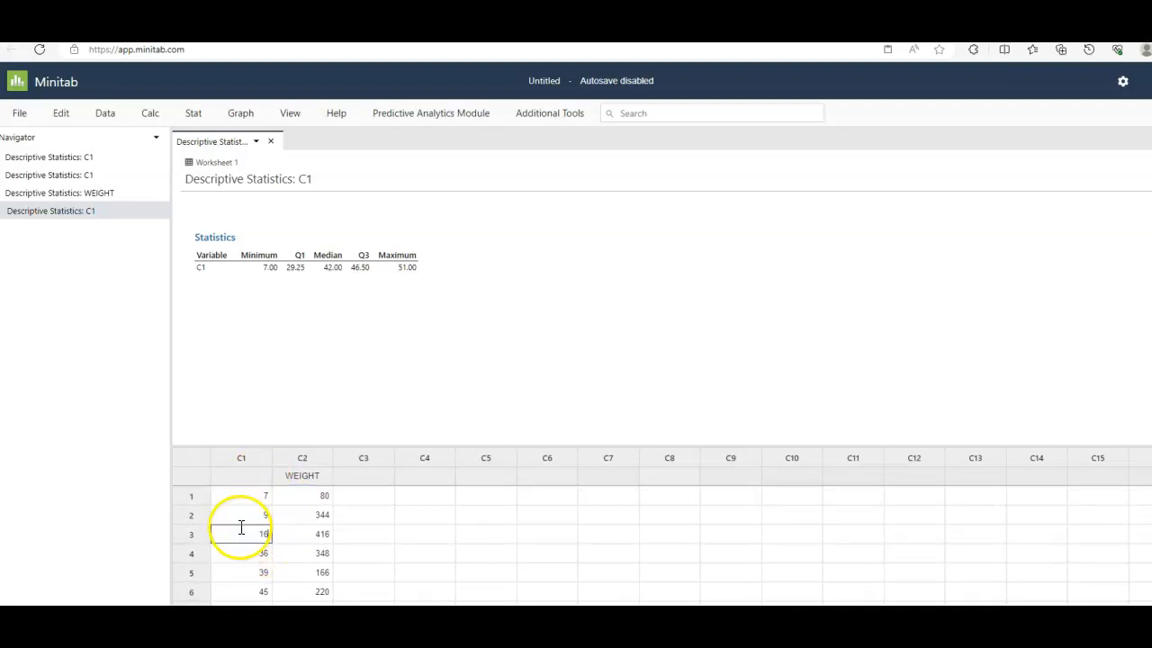
text(16)
key(Return)
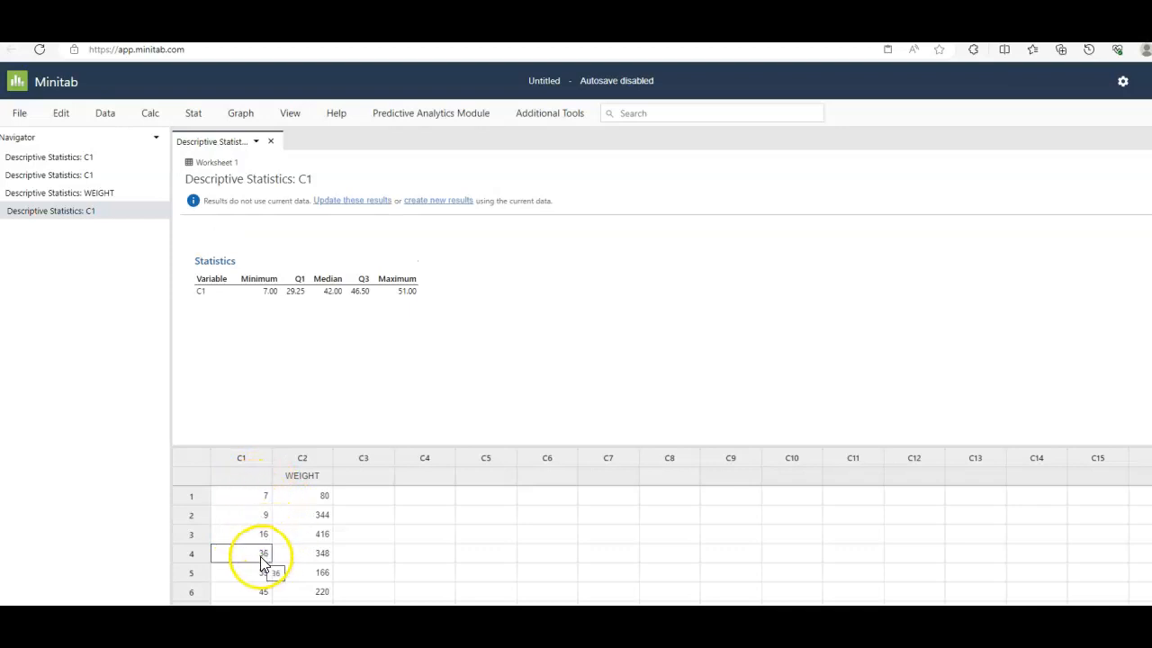
- Review the C1 values, switch to the Word document, scroll to its blank area, and resize its window so the worksheet data stays visible
scroll(259, 575, down, 1)
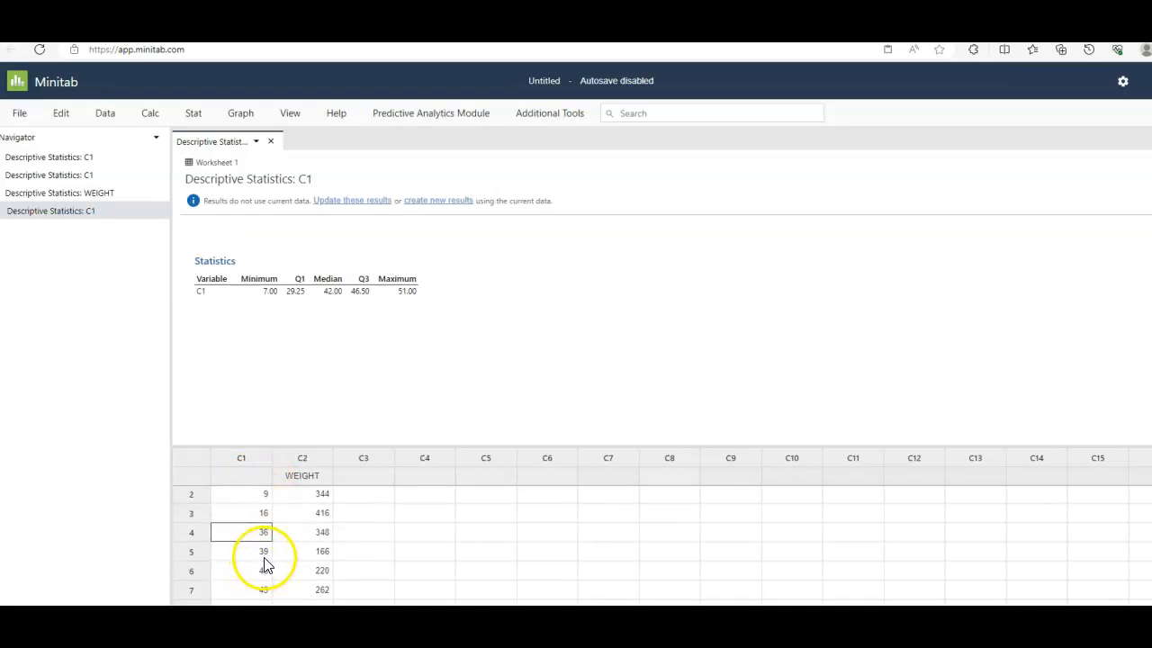
scroll(265, 570, down, 1)
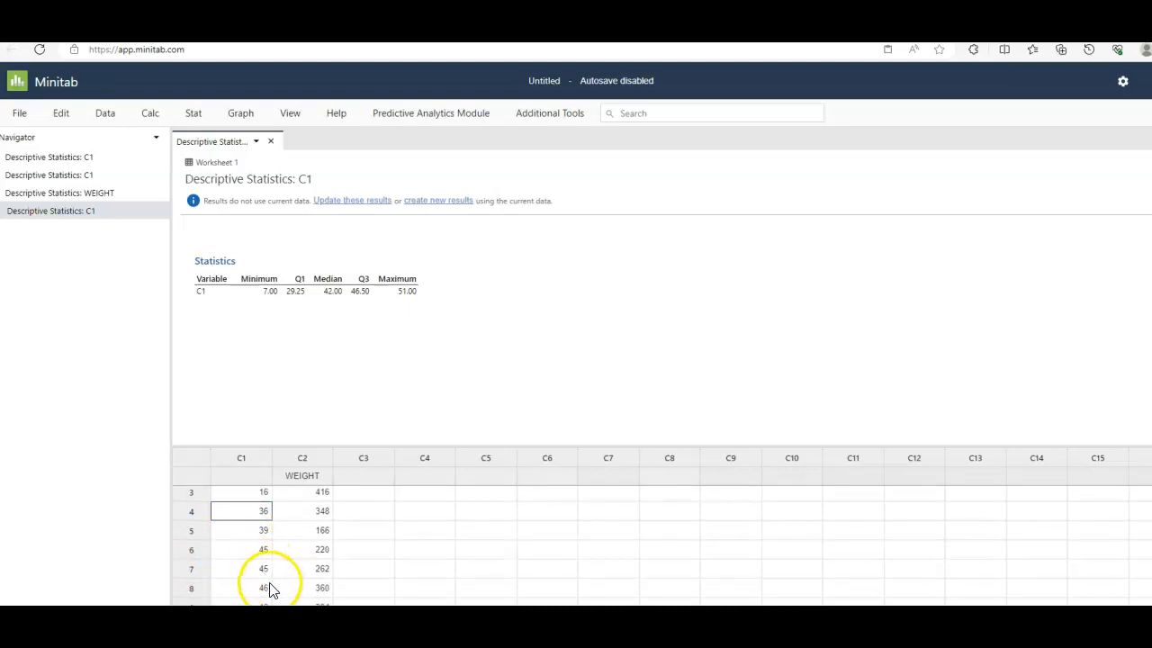
scroll(261, 587, down, 1)
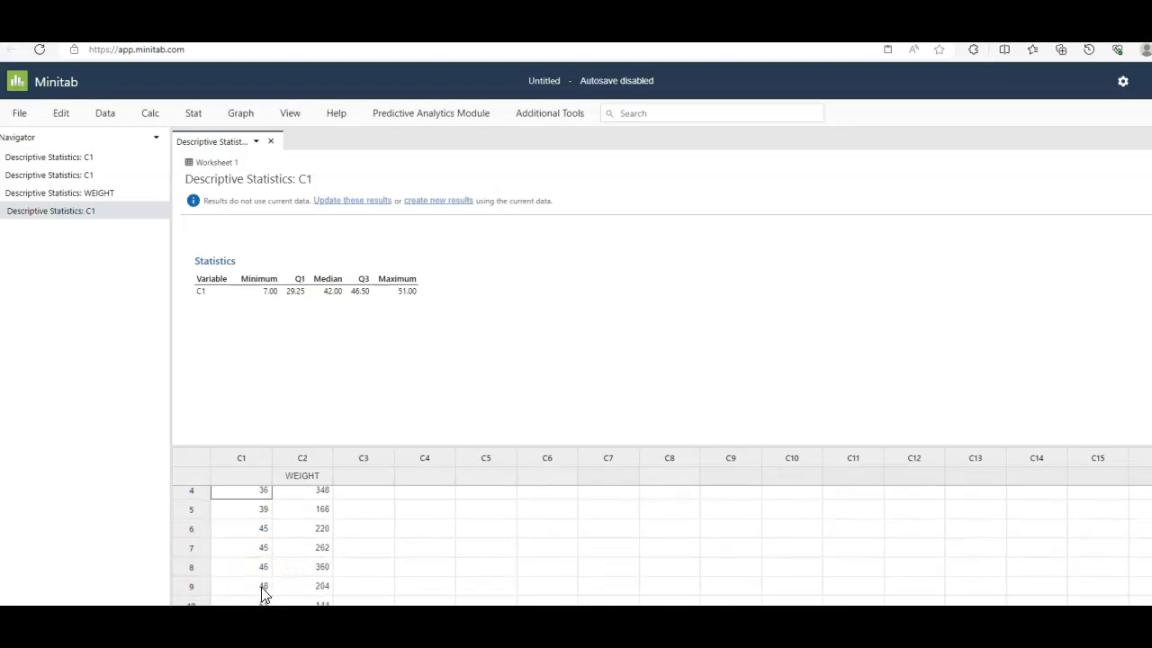
scroll(262, 596, down, 1)
scroll(263, 598, up, 3)
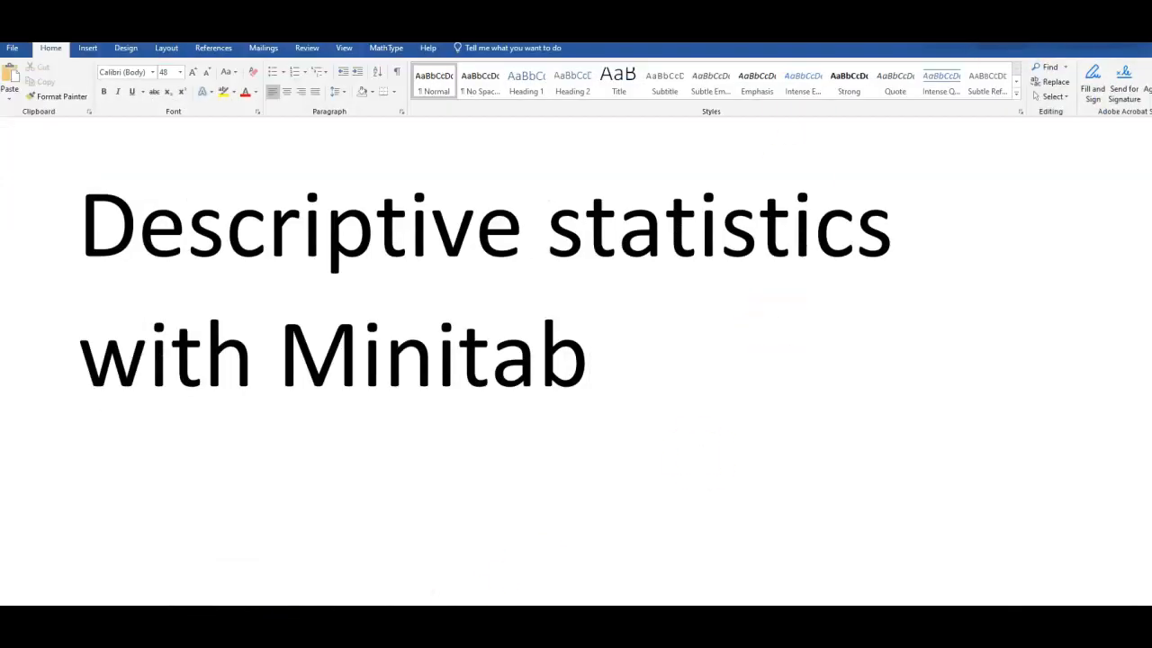
scroll(898, 338, down, 5)
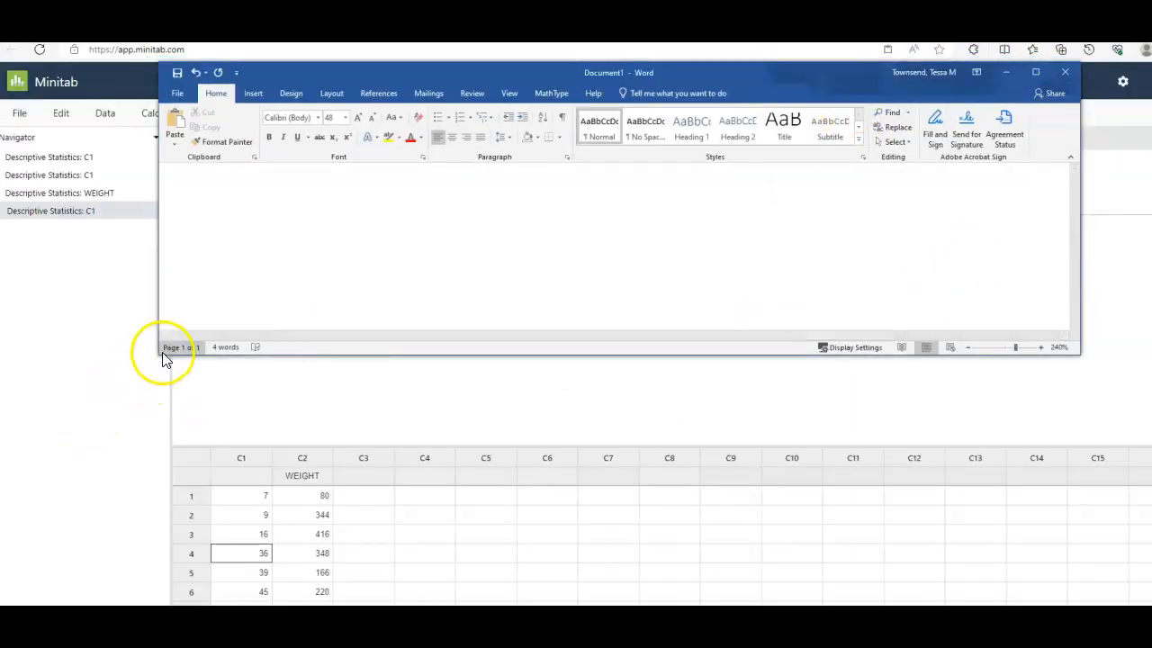
drag(159, 354, 634, 630)
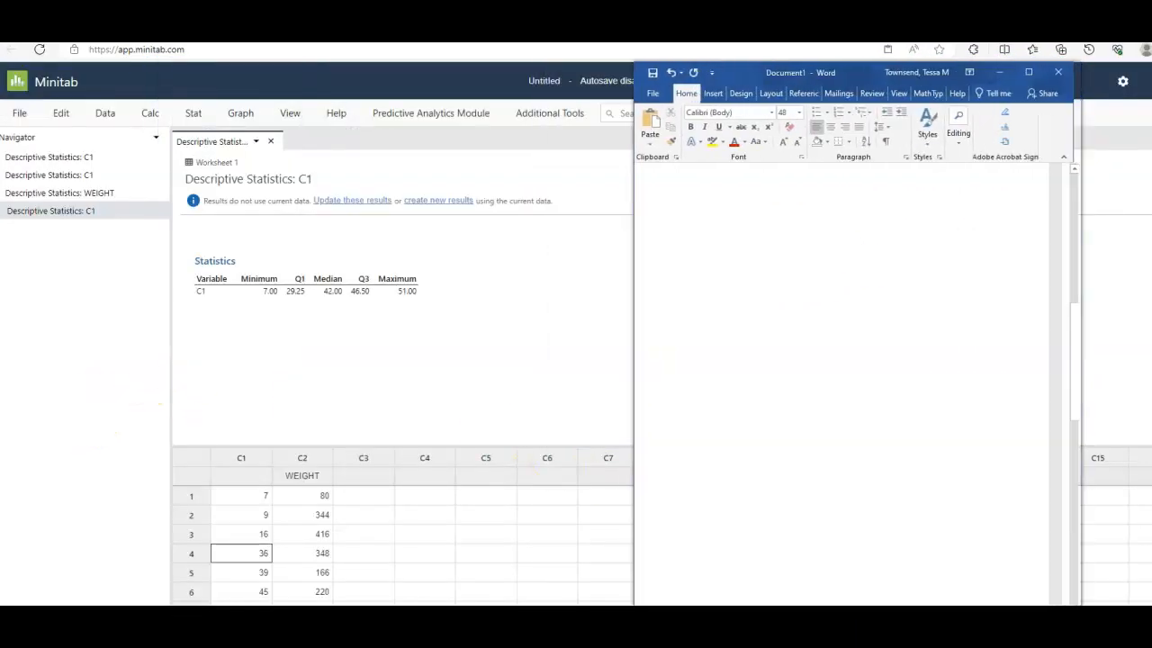
- Write a "Triola:" heading in the Word document with lines Q1=, Q2=median= and Q3=, entering 42 as the median
click(687, 298)
text(Triola:)
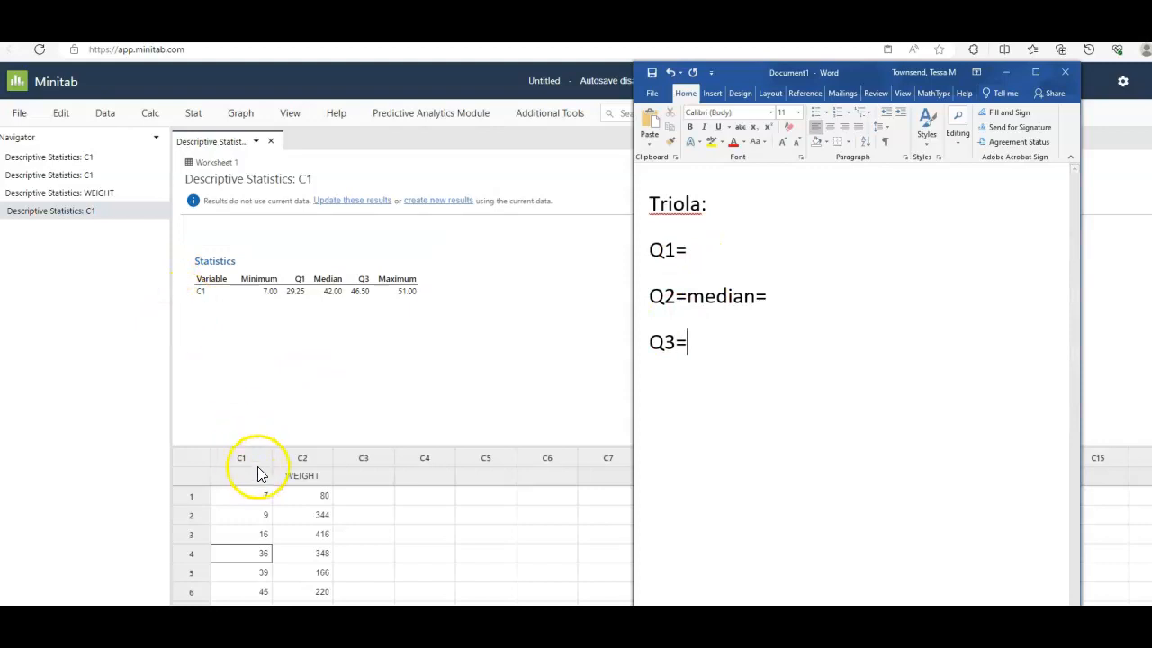
scroll(270, 512, down, 2)
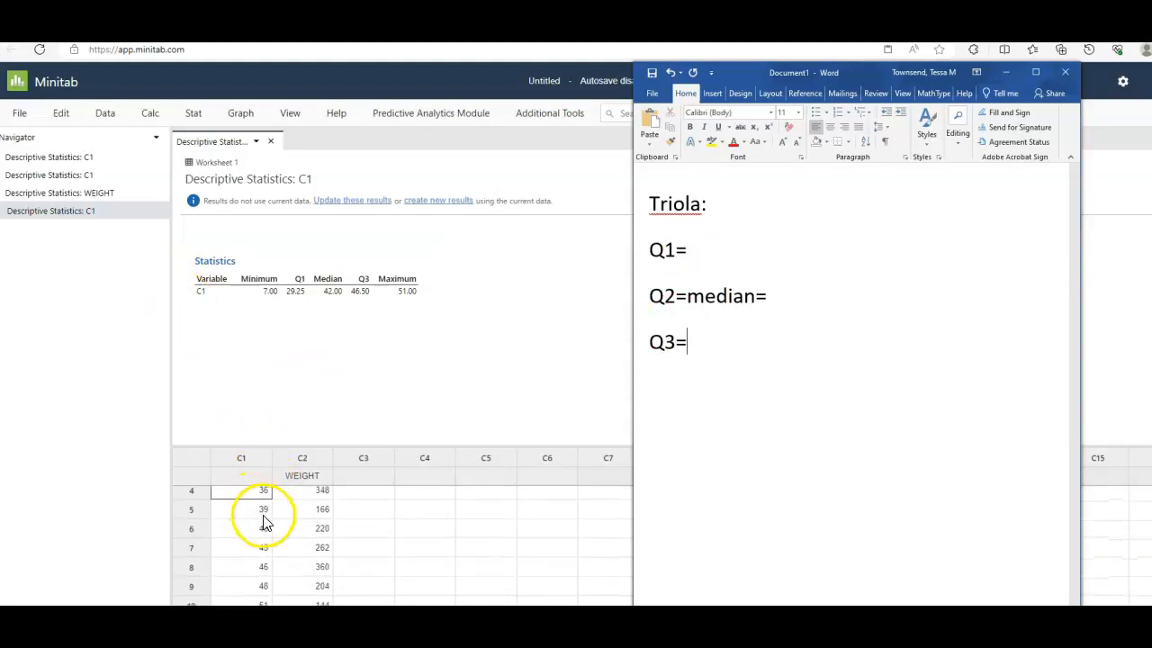
scroll(257, 527, down, 1)
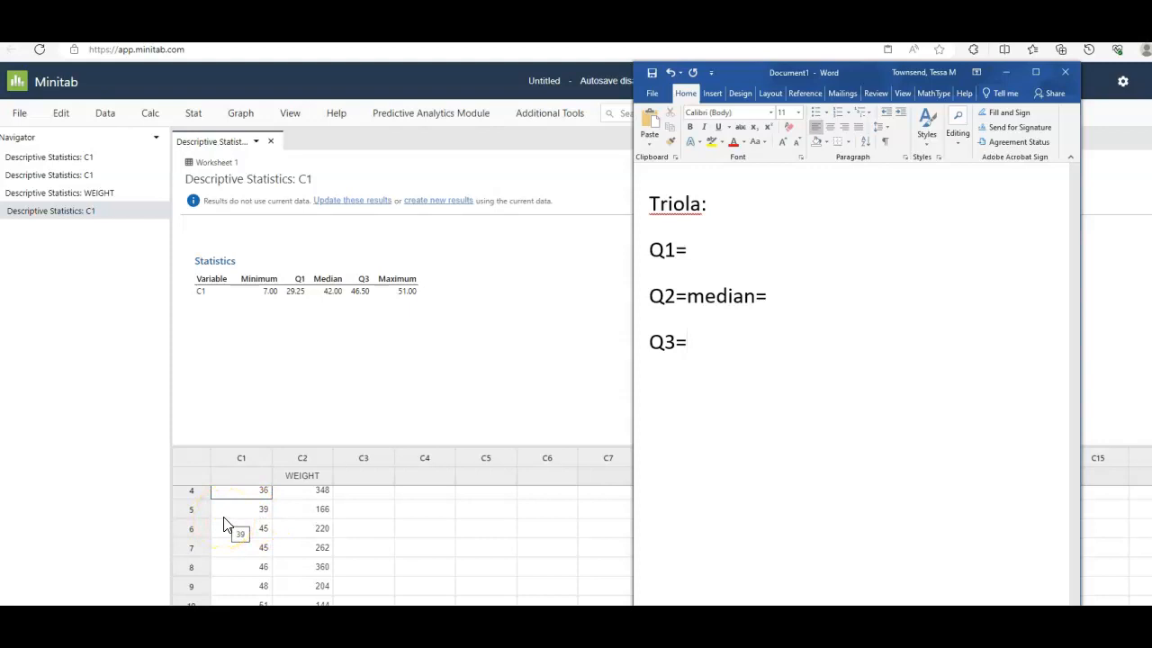
click(797, 298)
text(42)
- Complete the Triola list with Q1=16 and Q3=46, and add a "Minitab:" list with blank Q1 and Q3 and Q2=median=42
scroll(261, 544, up, 1)
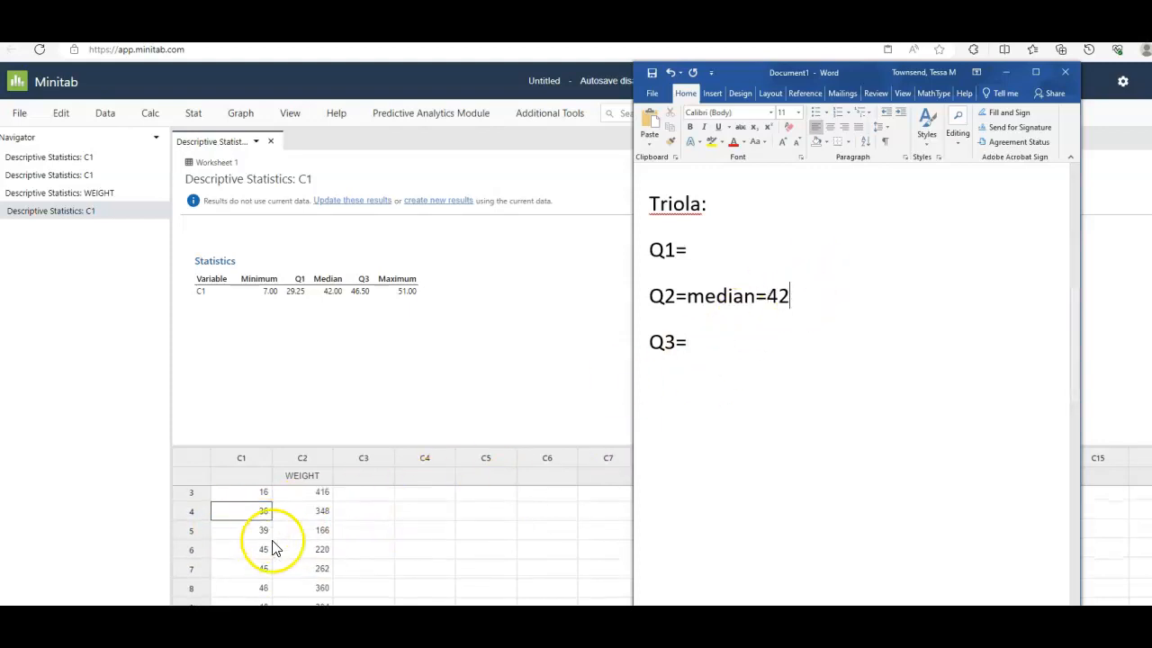
scroll(243, 549, up, 1)
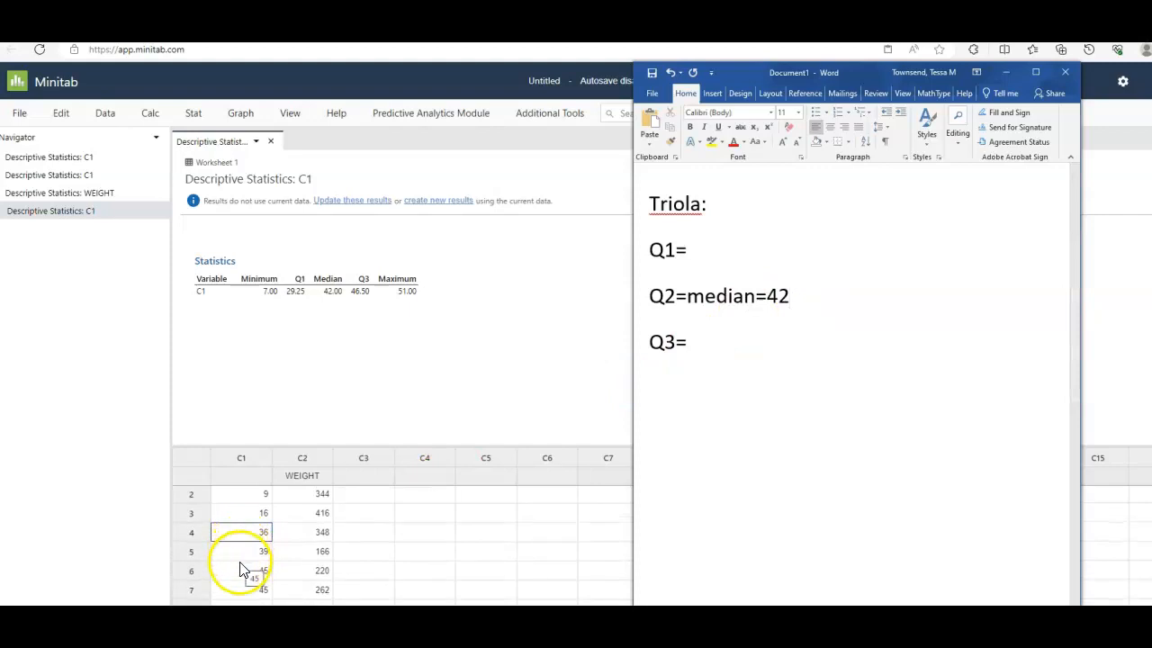
scroll(241, 565, up, 1)
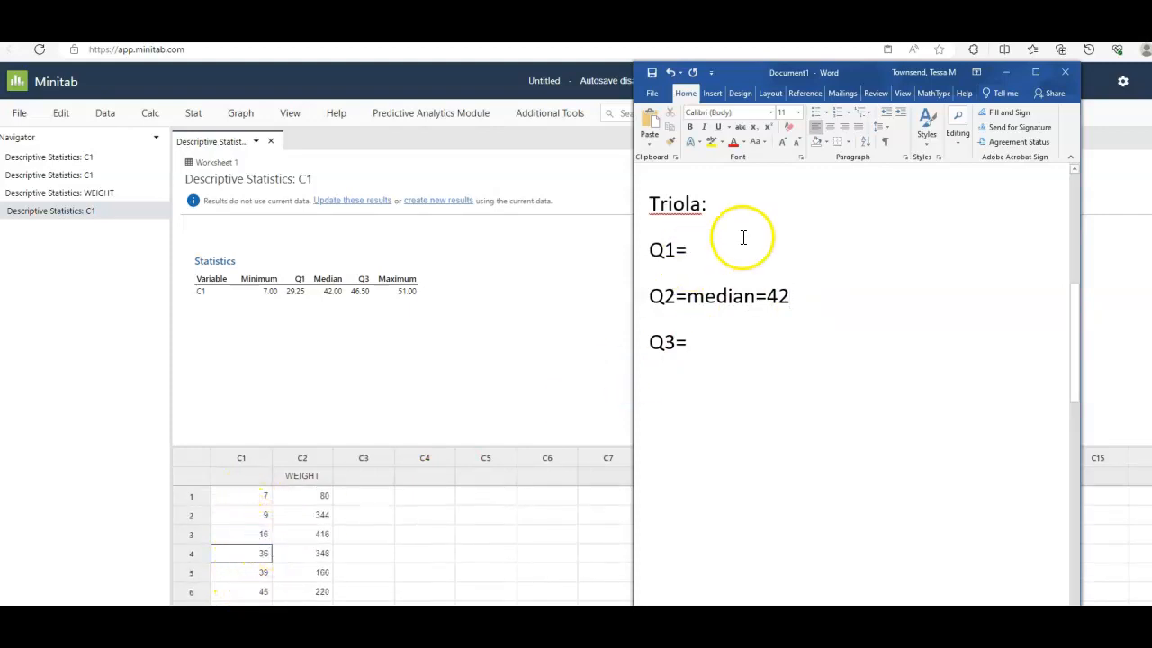
text(6)
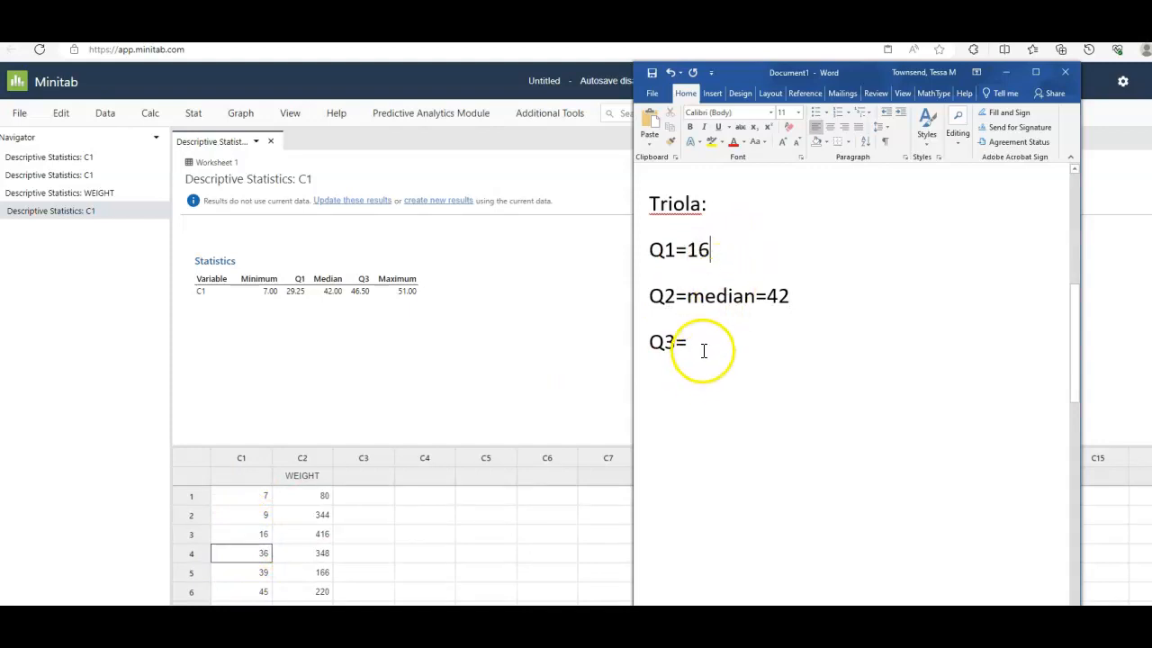
scroll(266, 545, down, 3)
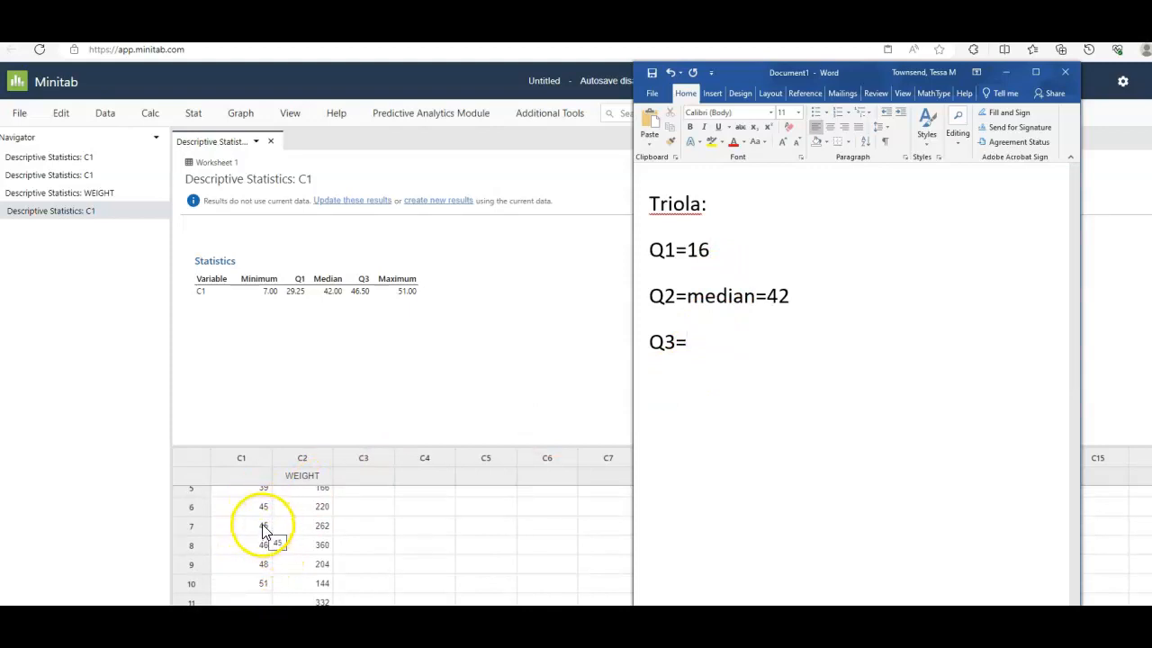
text(6)
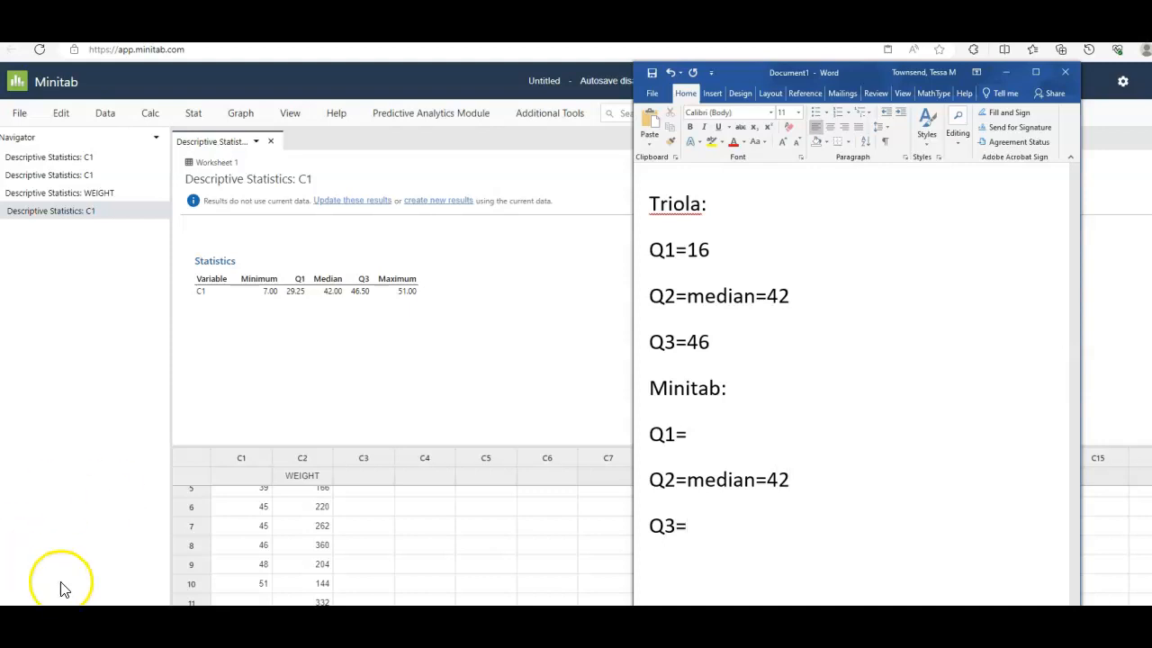
- Add the line "For Q1=0.25(11)=2.75" below the Minitab list and begin a new line
click(705, 527)
key(Return)
text(For Q1=)
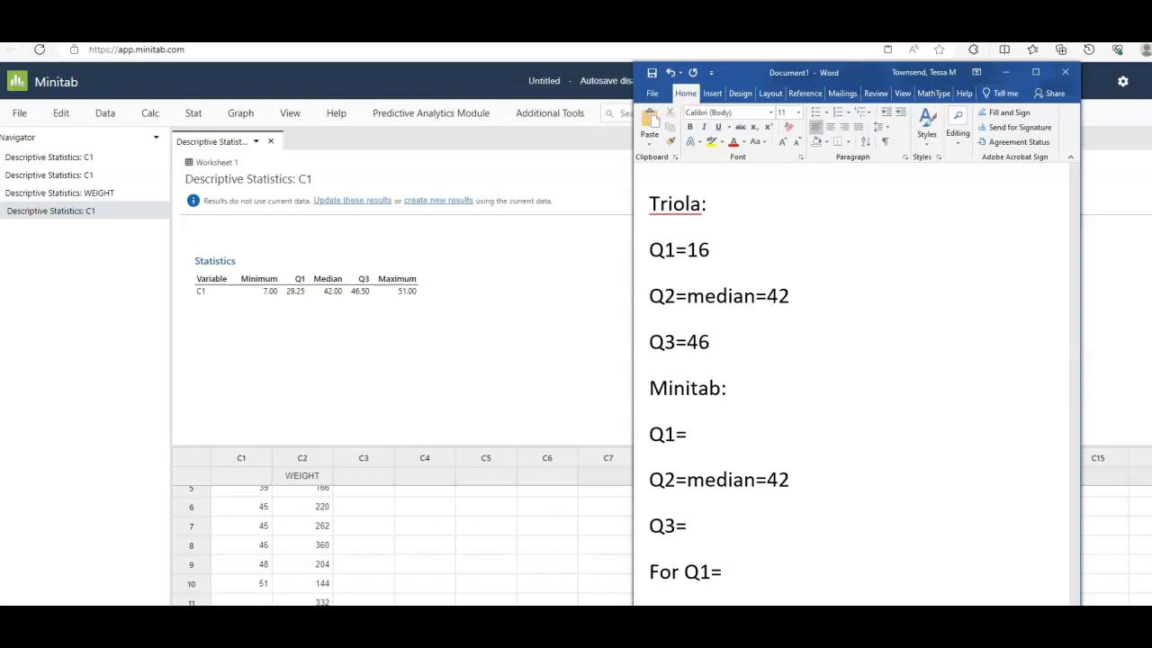
text(0.25(11))
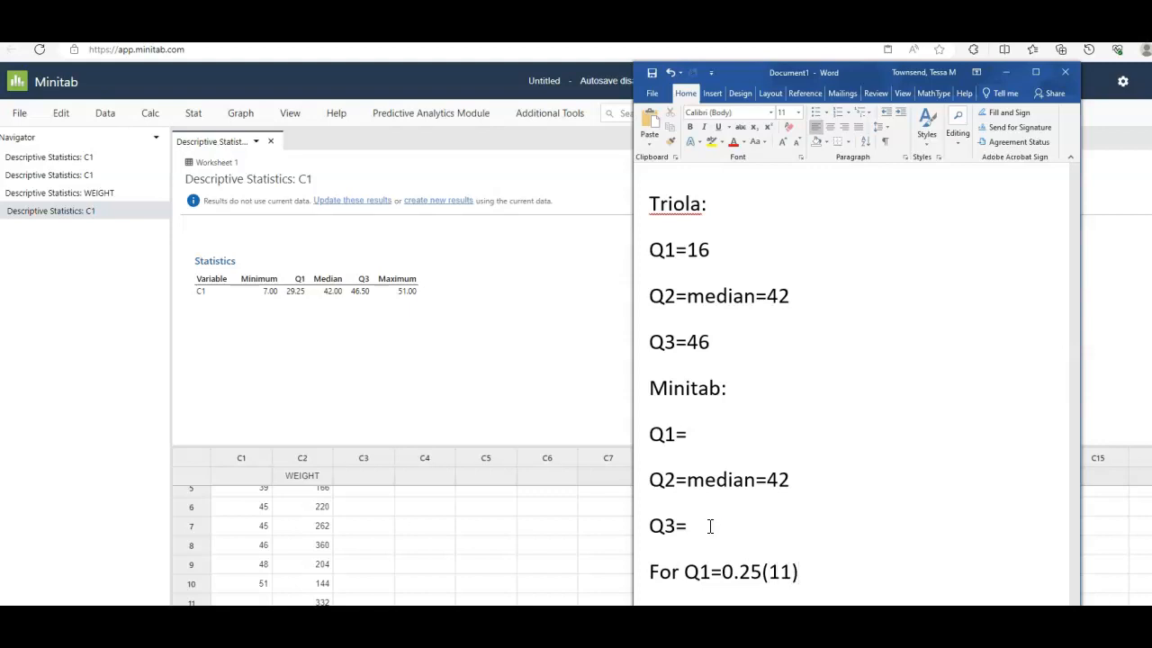
text(=)
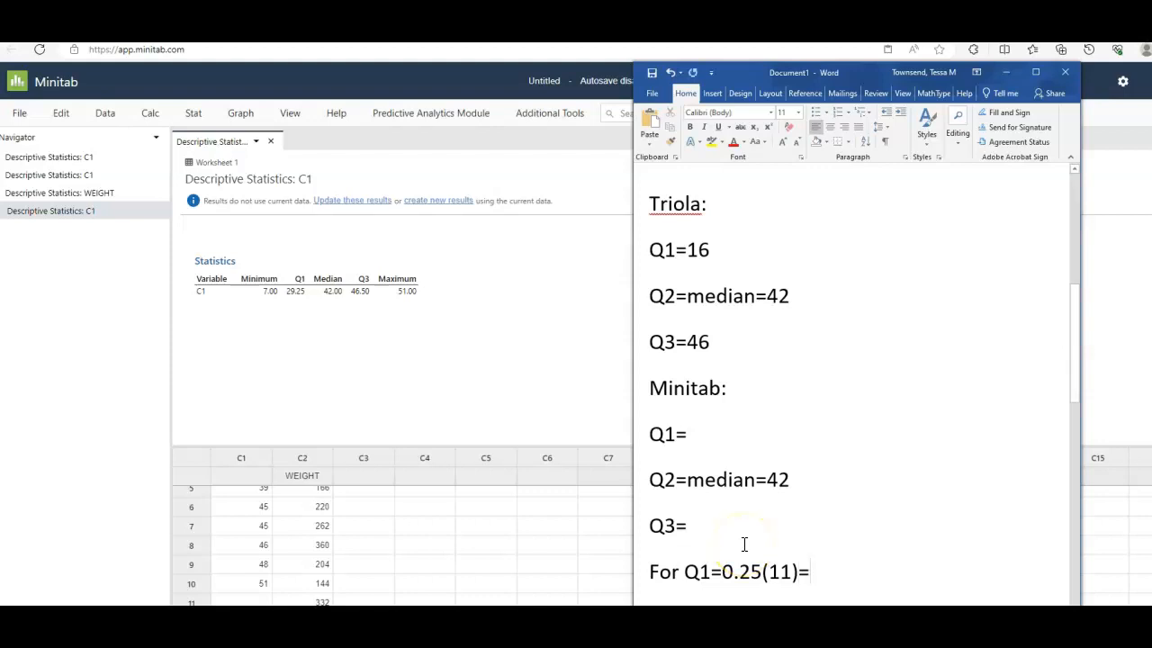
text(2.75)
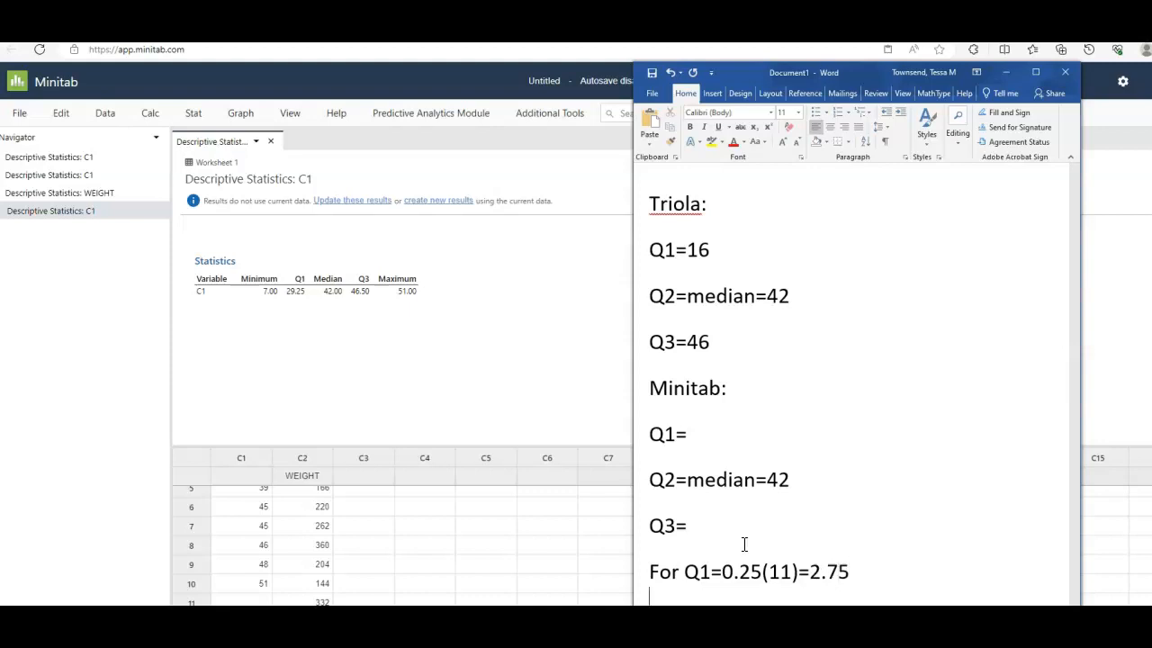
key(Return)
- Begin the Q1 interpolation below the 2.75 position line as "Q1=9+(16-9)", using the second and third C1 values
scroll(773, 531, down, 4)
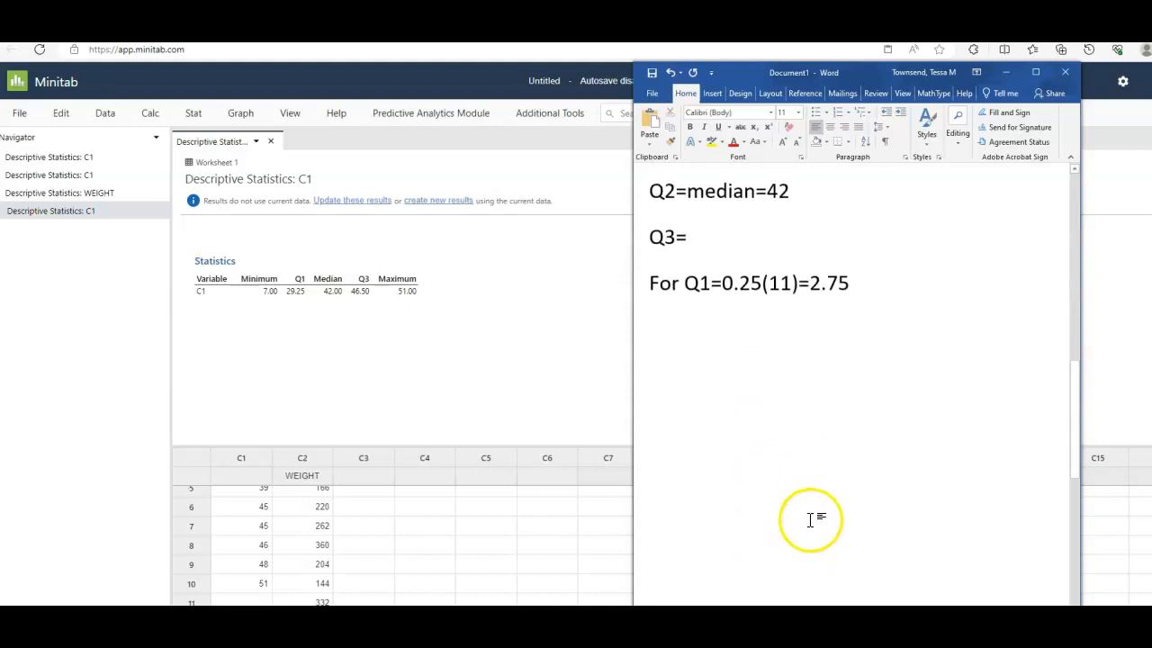
scroll(813, 521, up, 2)
drag(1075, 386, 1078, 405)
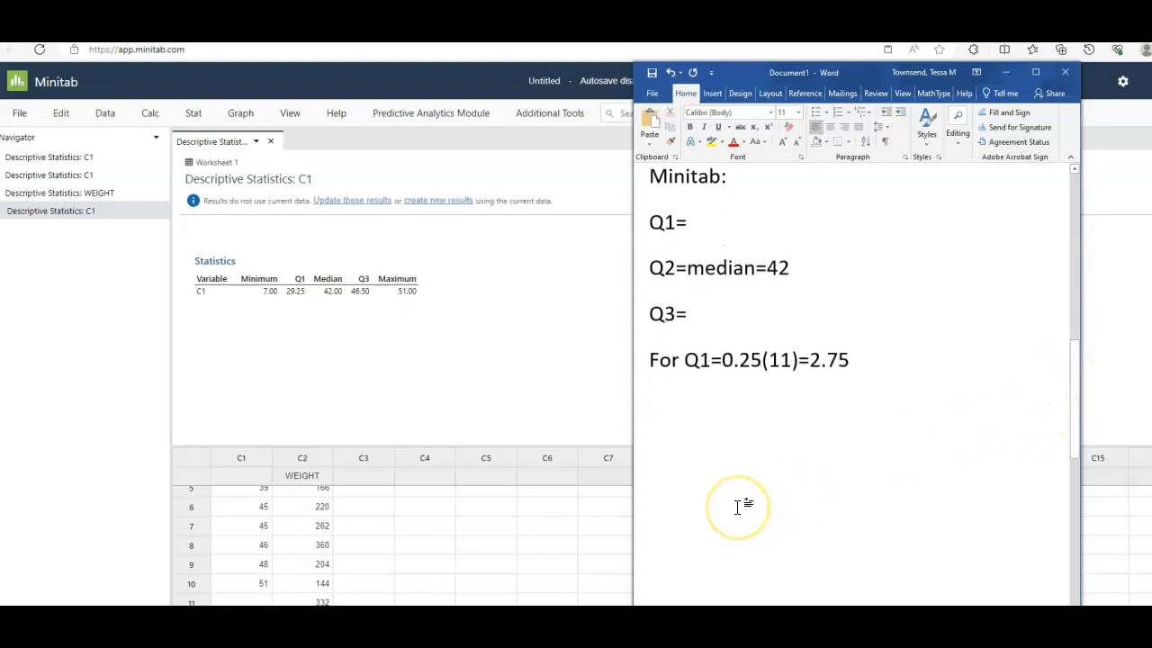
scroll(321, 540, up, 2)
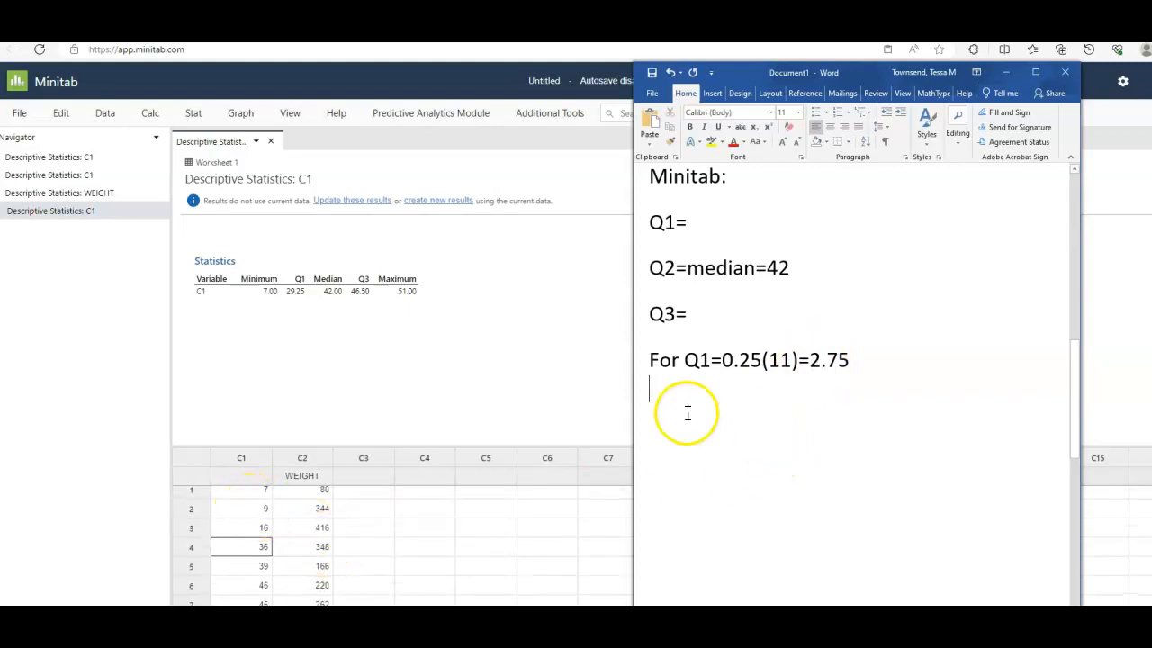
text(+)
key(BackSpace)
text(9)
key(BackSpace)
text(Q1=)
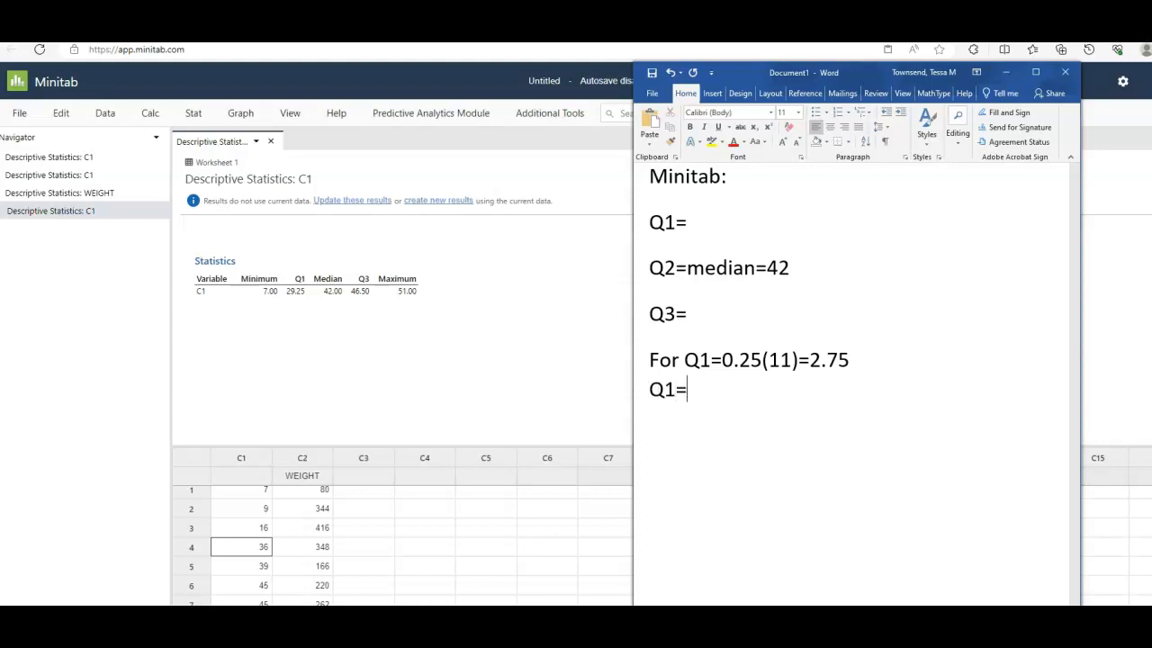
text(9+()
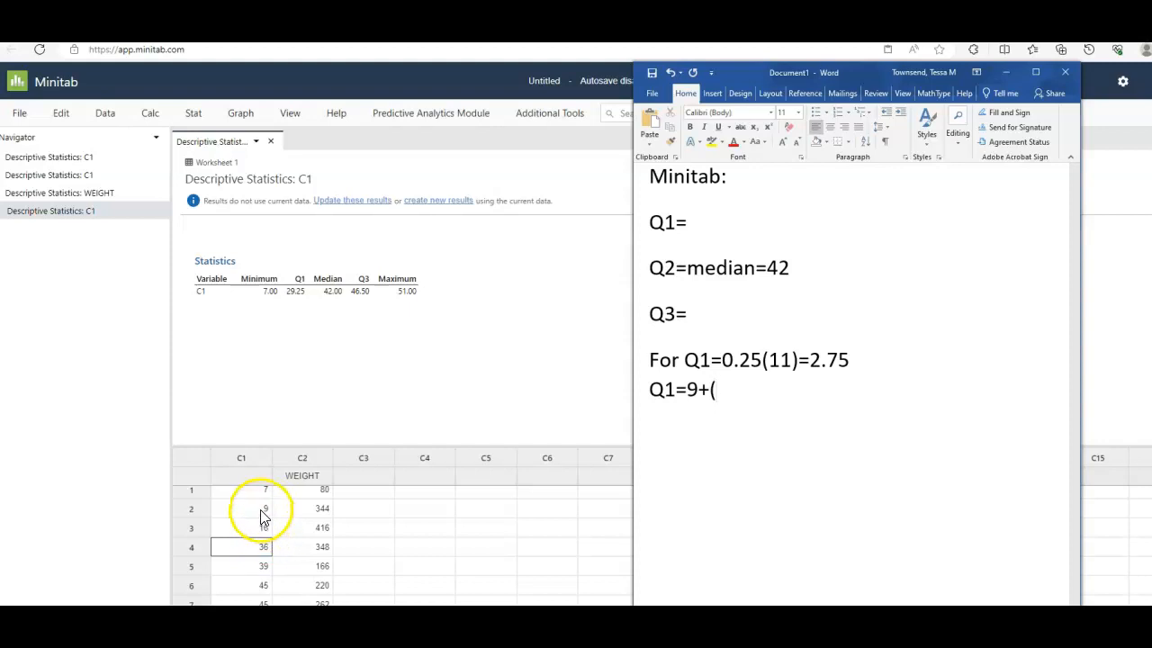
text(16-9))
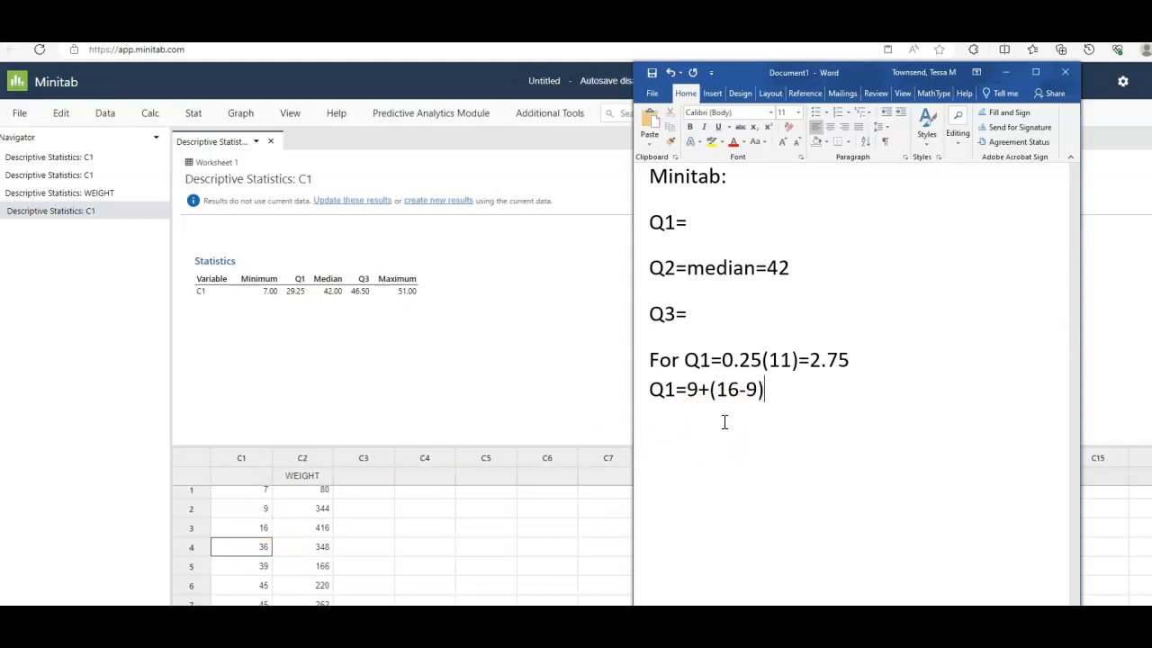
text(*)
- Finish the Q1 interpolation with "*.75=14.25" and start a new paragraph
click(841, 360)
drag(841, 360, 811, 360)
click(776, 393)
text(.75=)
text(14.25)
key(Return)
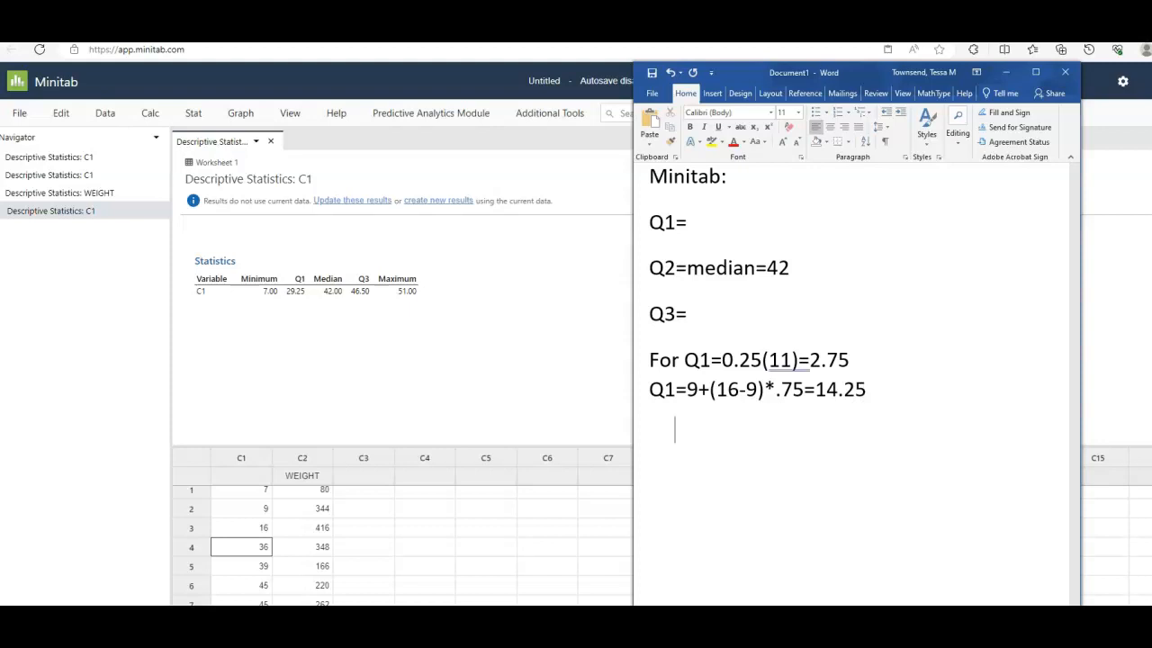
- Switch to Minitab and rerun Display Descriptive Statistics on C1 with minimum, first quartile, median, third quartile and maximum
click(360, 392)
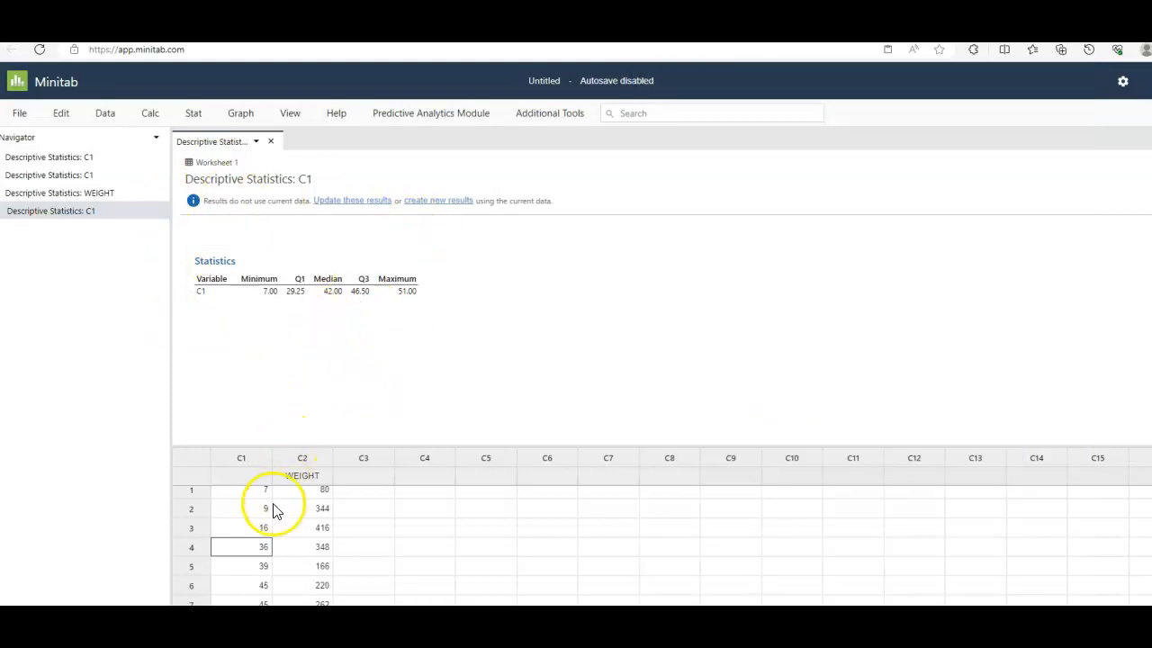
click(194, 113)
click(216, 137)
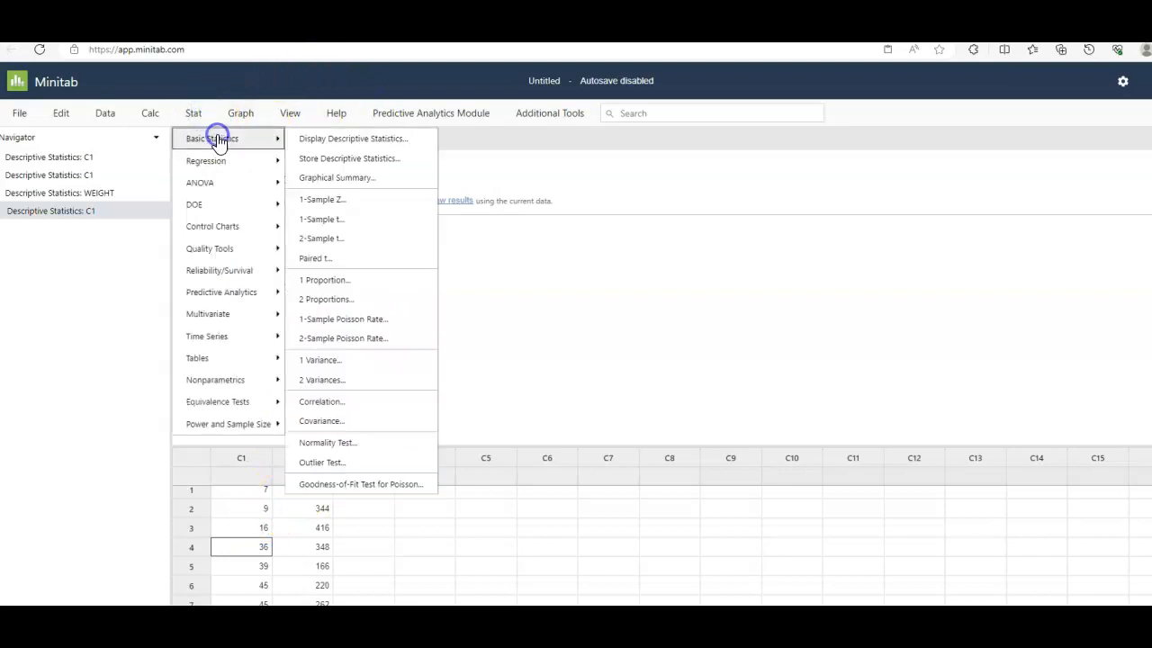
click(347, 140)
click(399, 122)
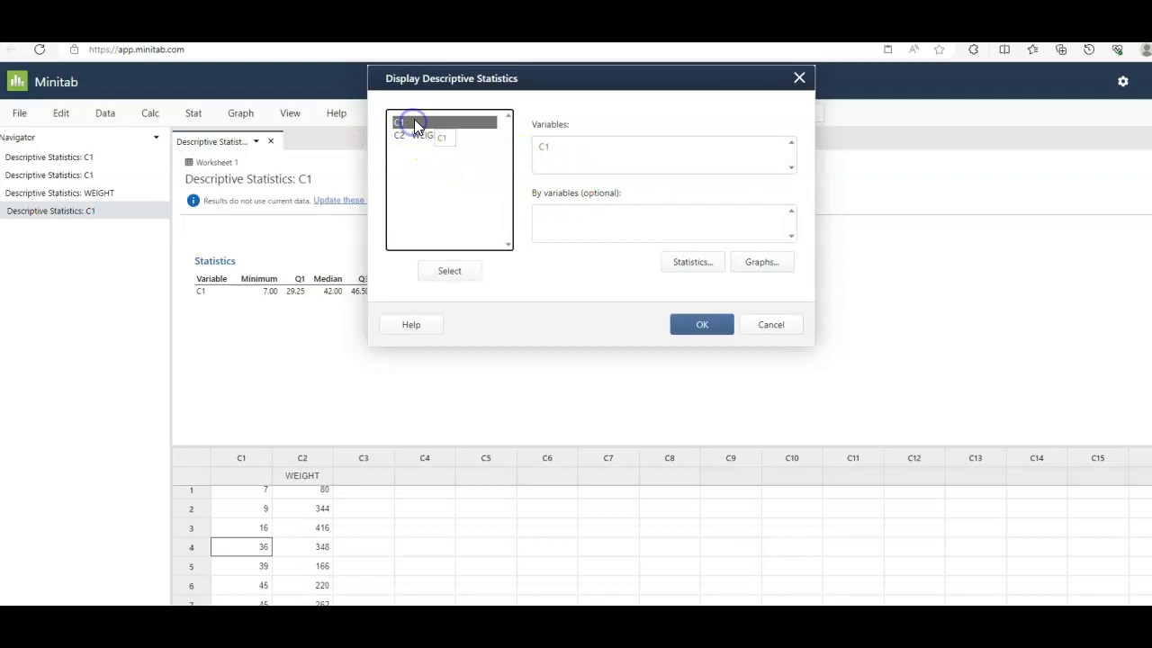
click(691, 262)
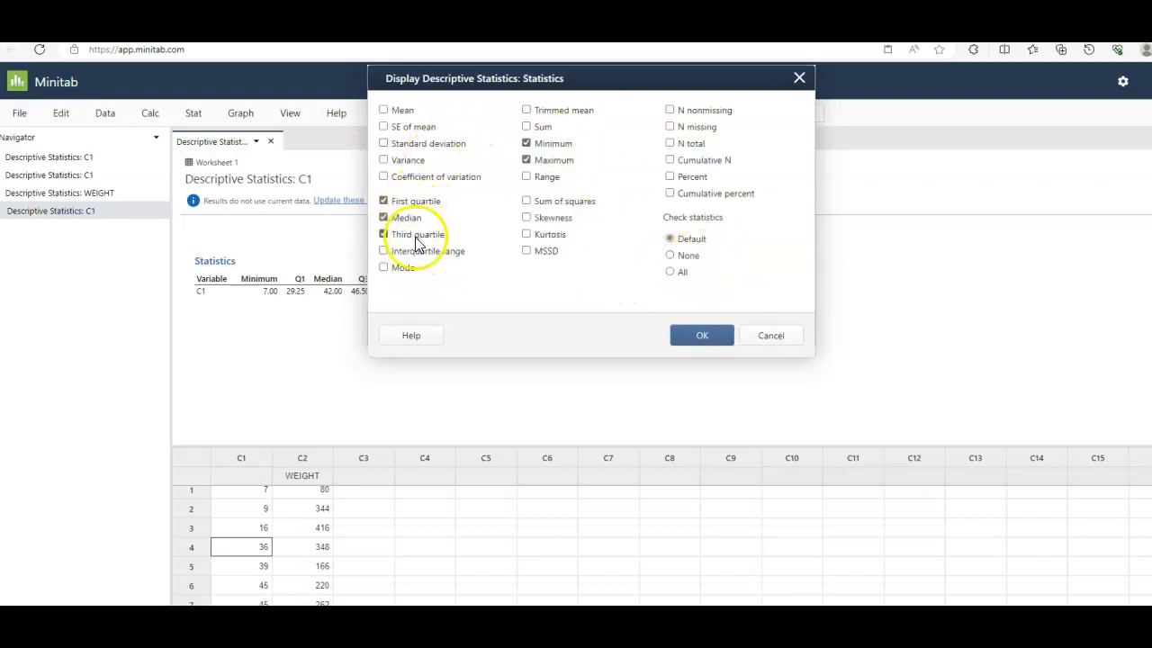
click(702, 337)
click(704, 326)
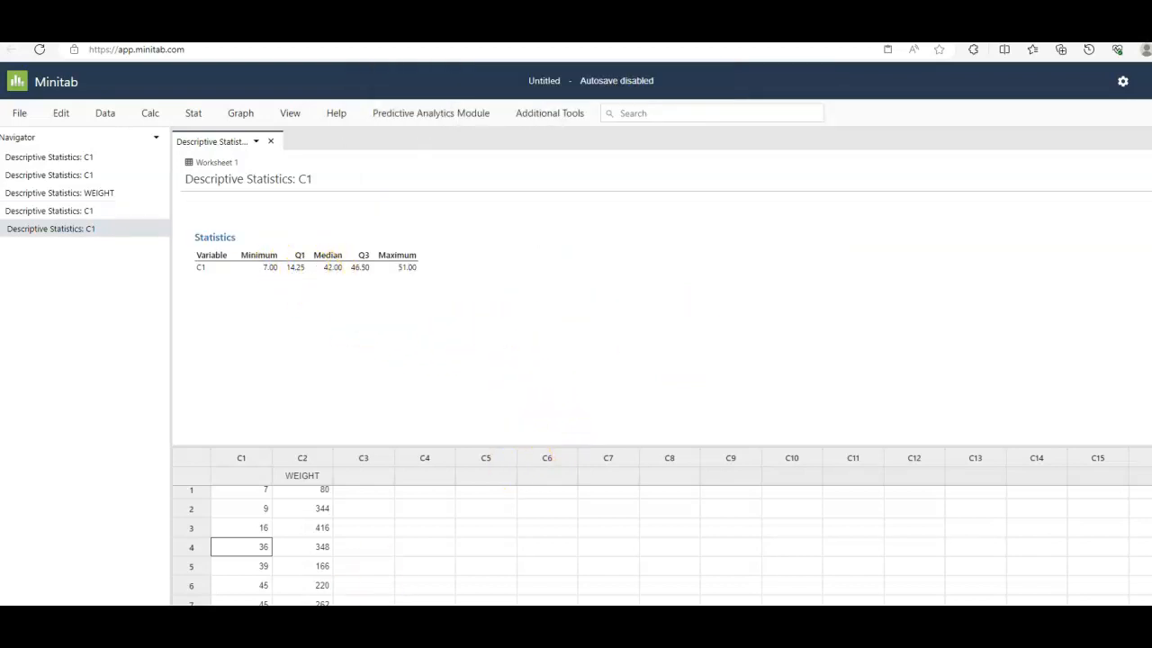
- Switch back to the Word document and write "For Q3=0.75(n+1)" below the Q1 calculation
click(229, 628)
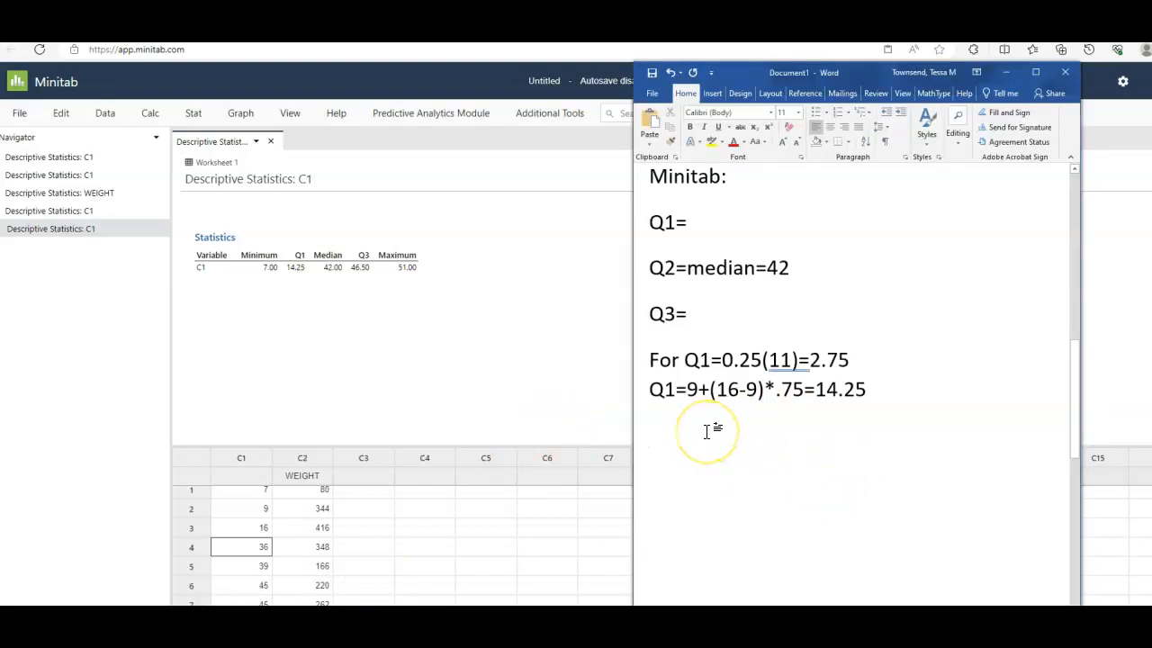
text(Q3)
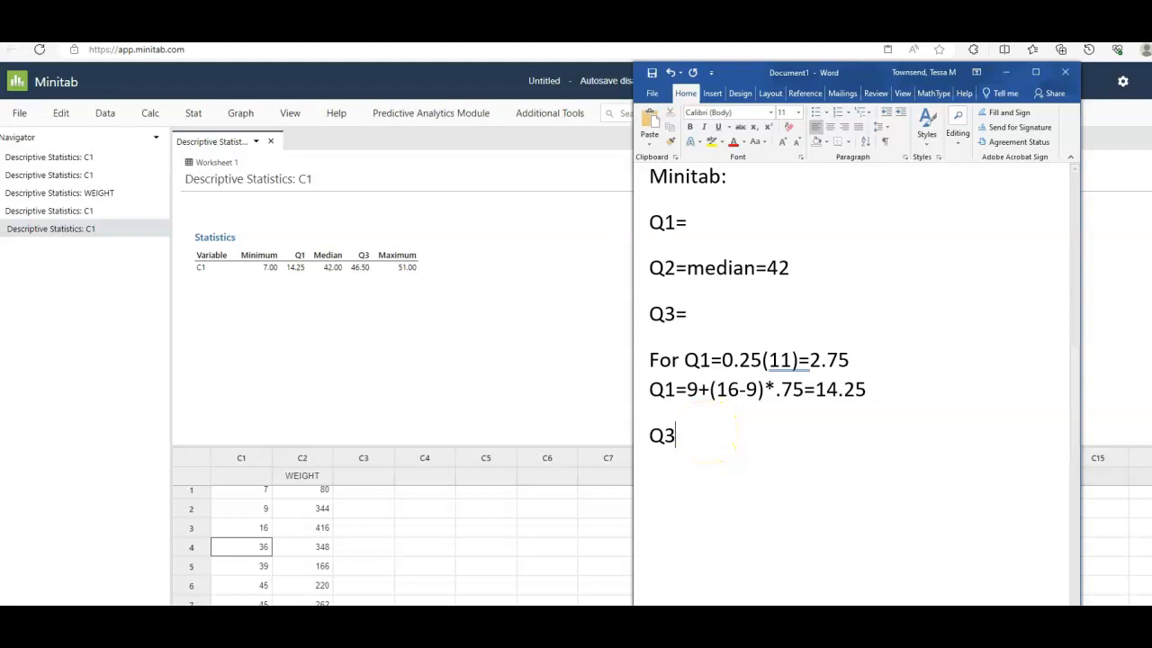
key(BackSpace)
key(BackSpace)
text(For !)
key(BackSpace)
text(Q3=)
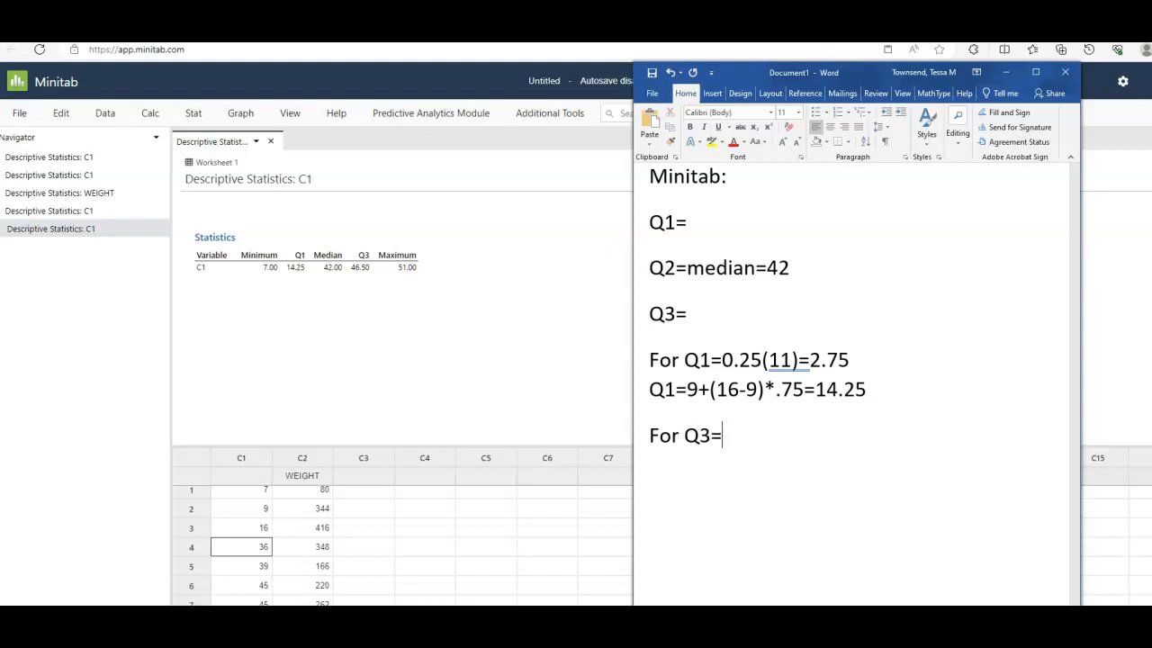
text(0.75)
text((n+1))
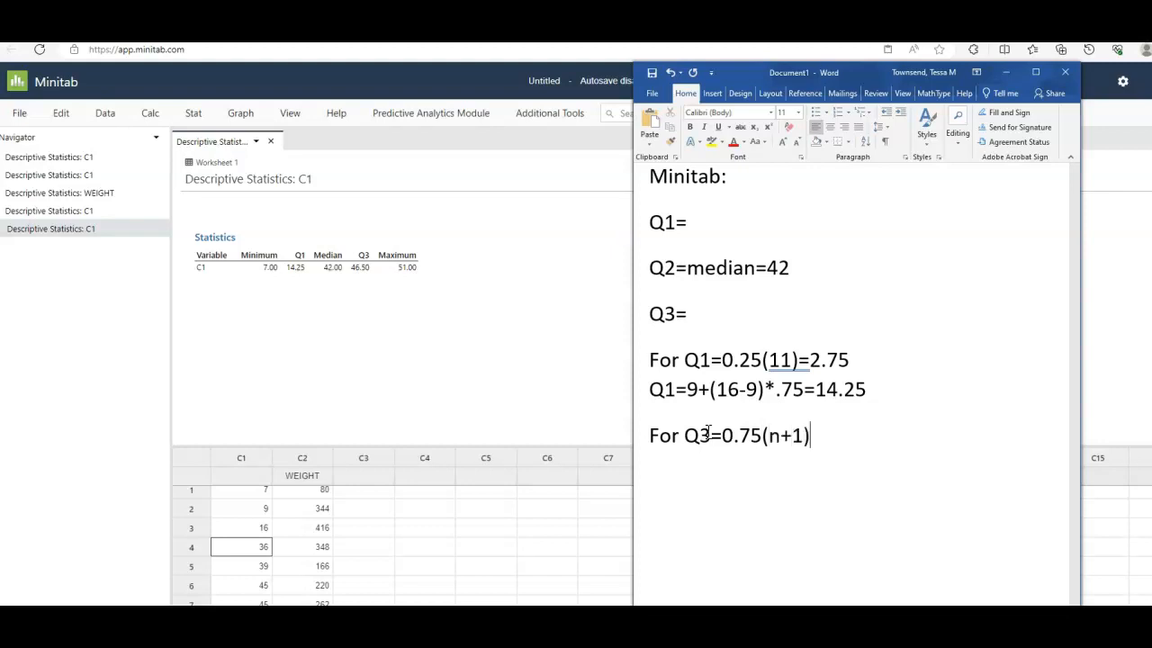
text(=0.75)
text((11))
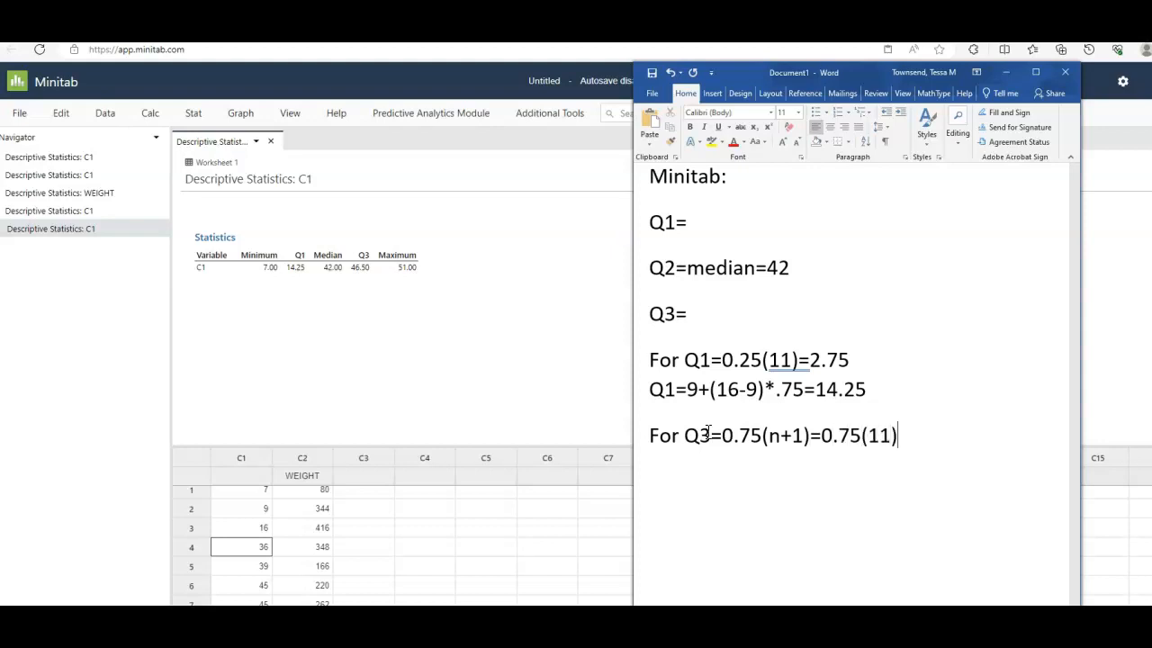
text(=8.25)
- Add the interpolation line "Q3=46+(48-46)*.75" directly below the Q3 position formula
key(shift+Return)
text(Q3=)
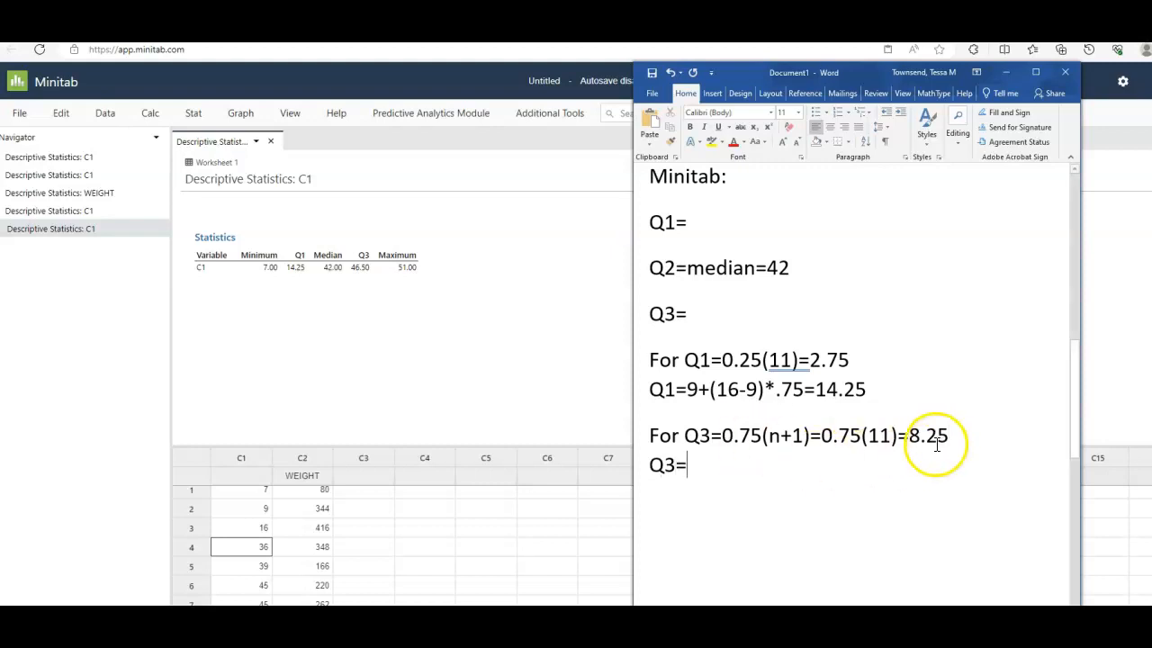
scroll(297, 545, down, 2)
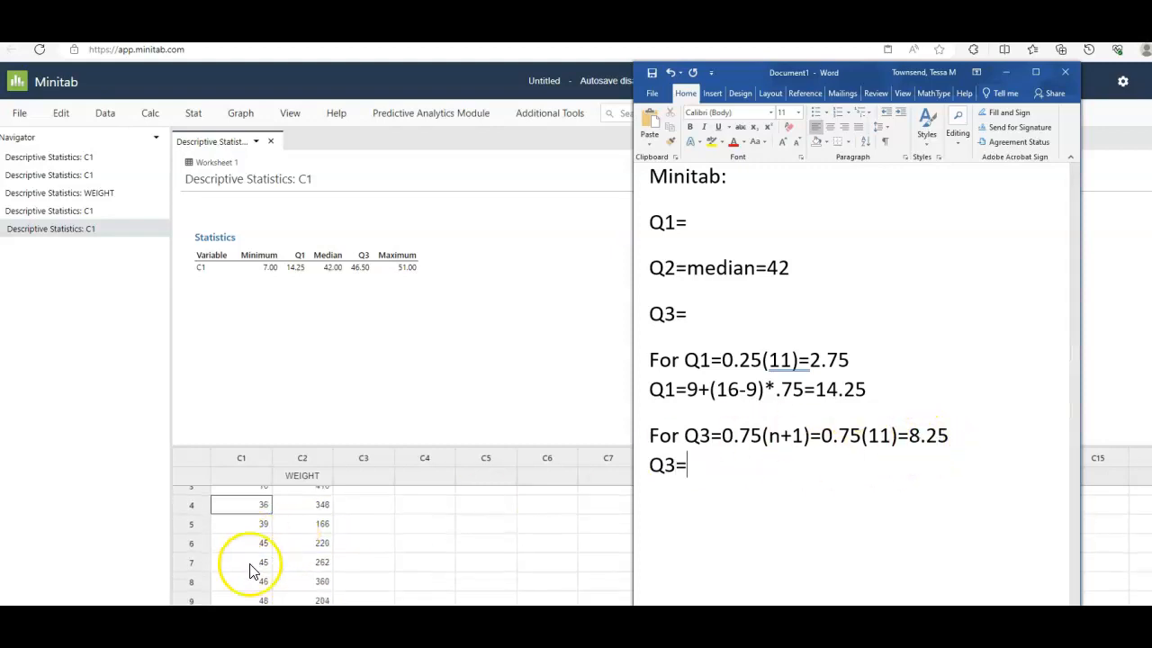
text(46)
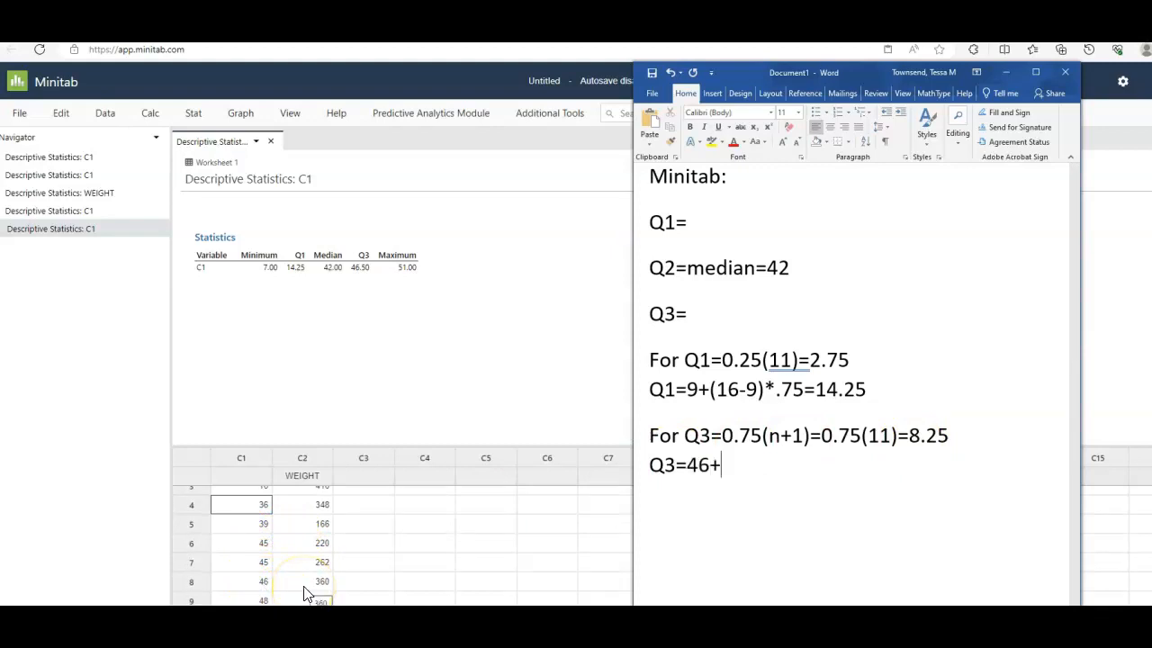
text(+(48-46)*.75)
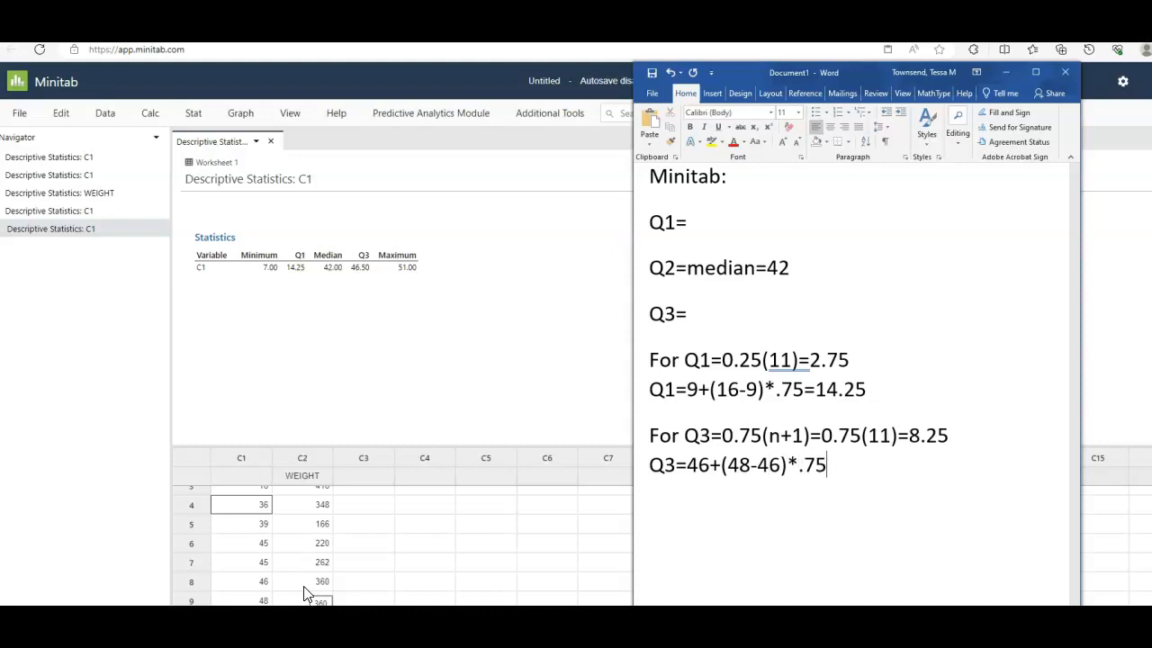
- Correct the multiplier in the Q3 interpolation to .25 and finish the line with "=46.5"
key(BackSpace)
key(BackSpace)
text(25)
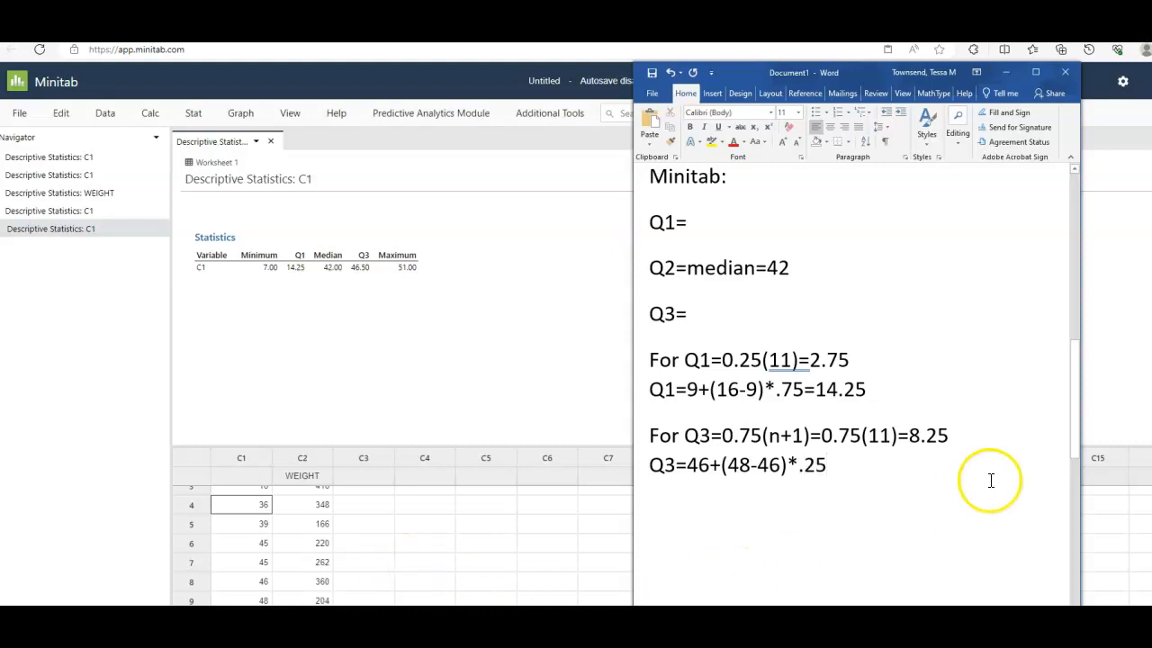
drag(954, 436, 925, 436)
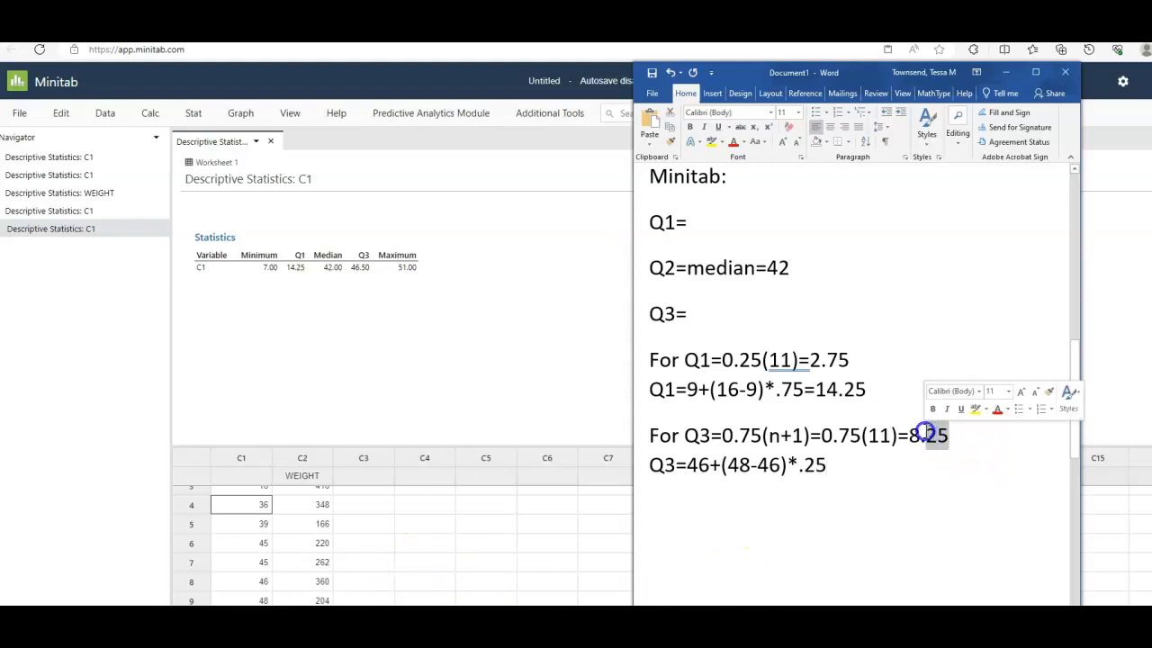
click(695, 476)
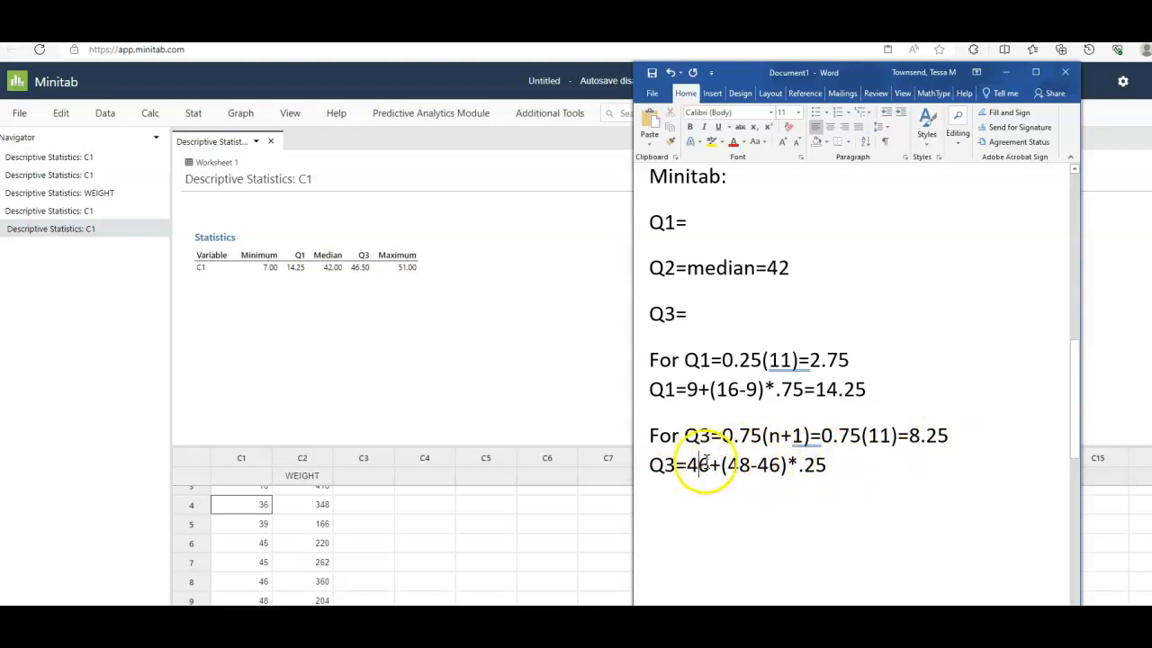
click(954, 437)
drag(954, 437, 925, 437)
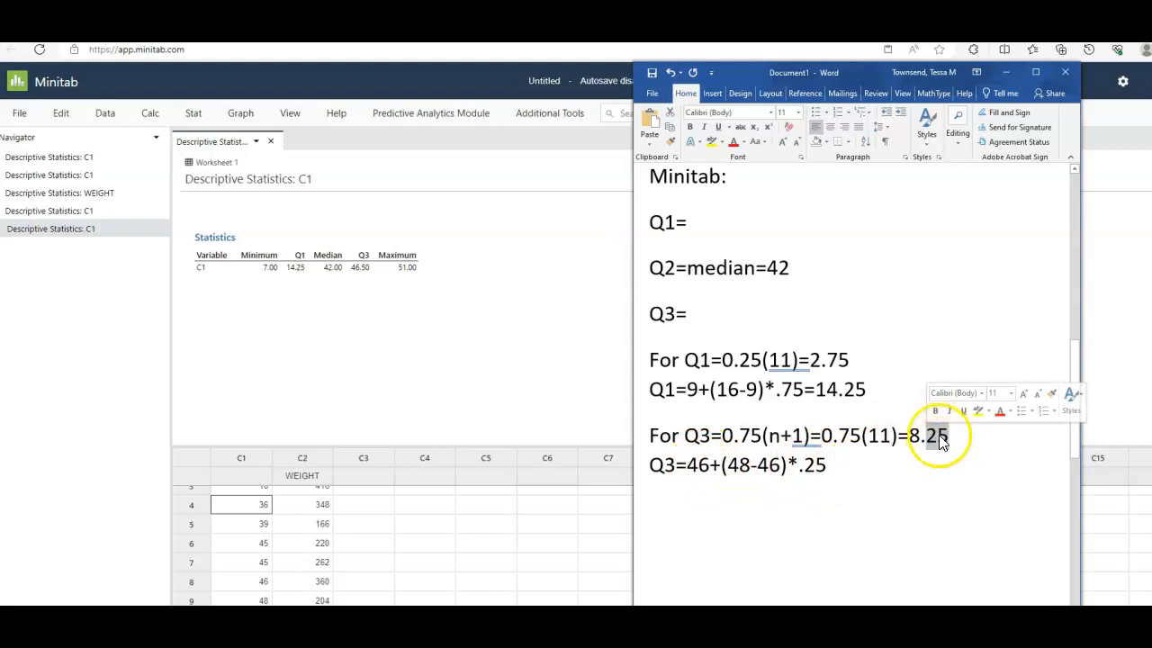
click(839, 467)
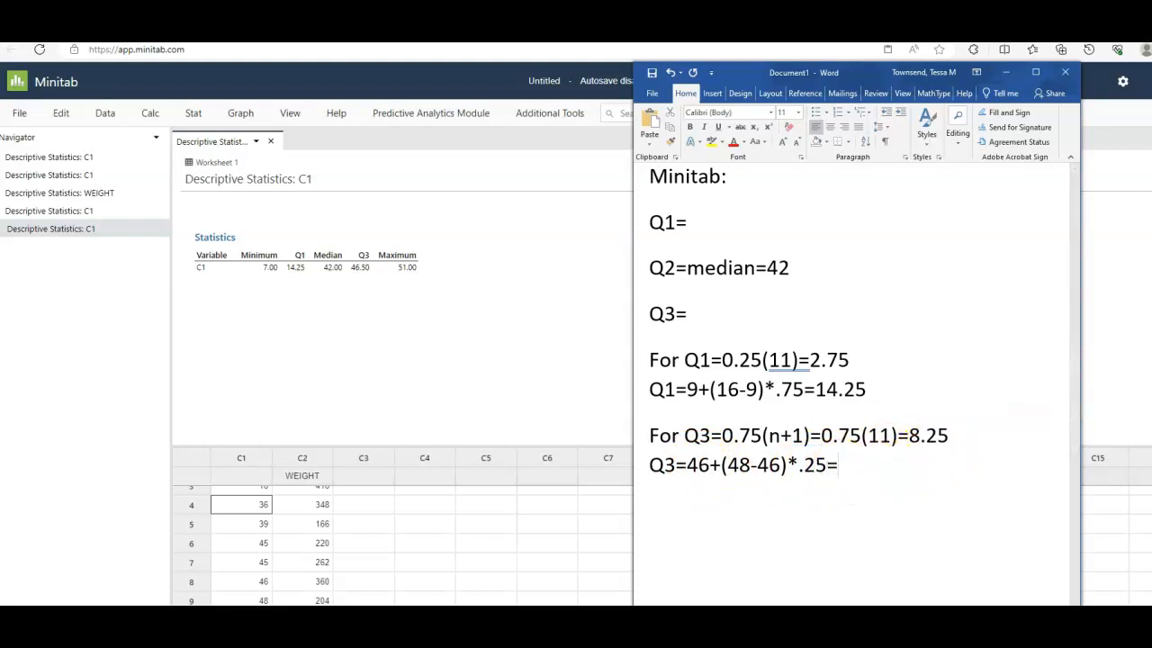
text(46.5)
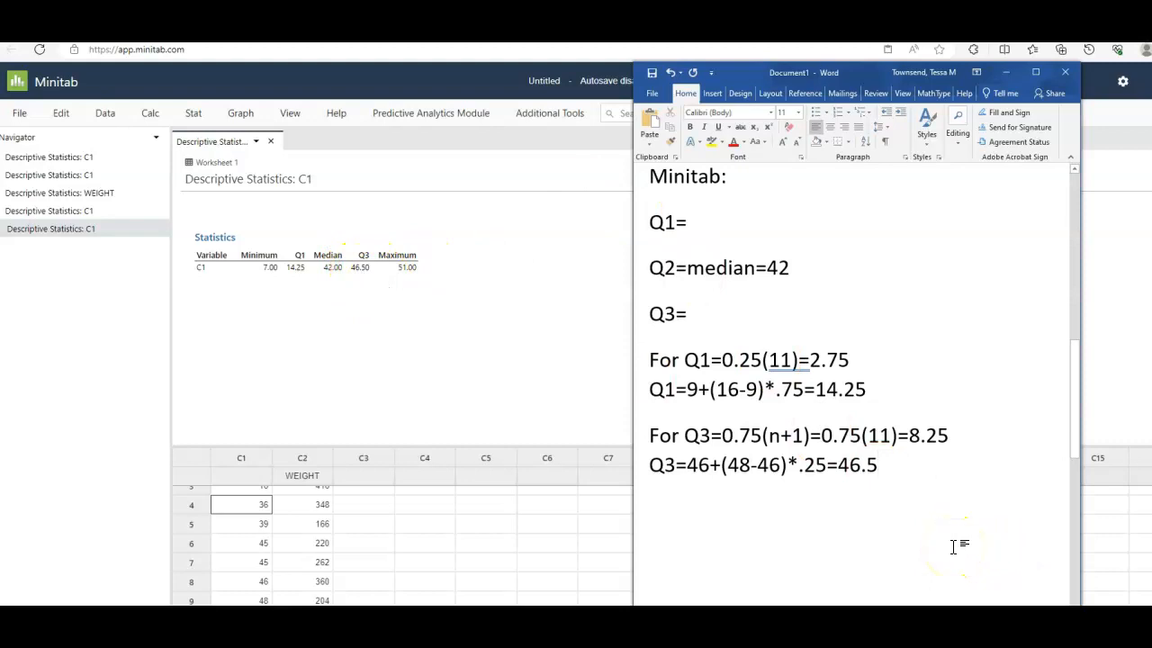
click(913, 493)
- Switch to Minitab and enter the first five C1 values, 7, 9, 16, 36 and 39, into column C3
scroll(309, 571, up, 3)
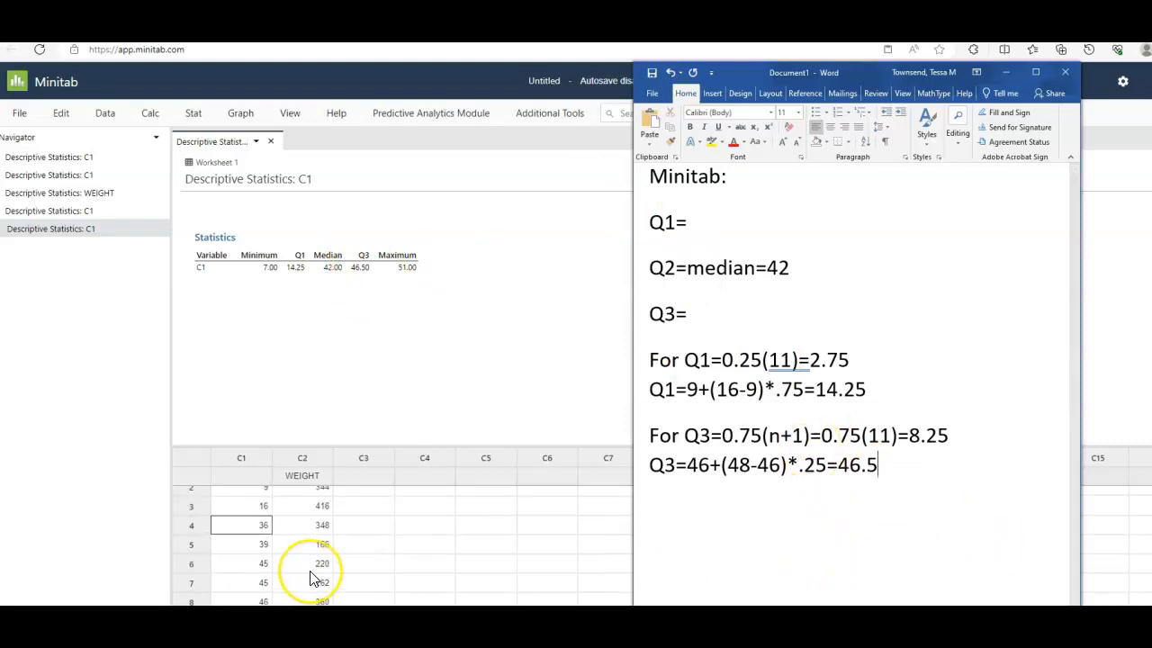
click(248, 494)
drag(249, 501, 246, 544)
click(254, 498)
click(366, 499)
drag(236, 498, 244, 576)
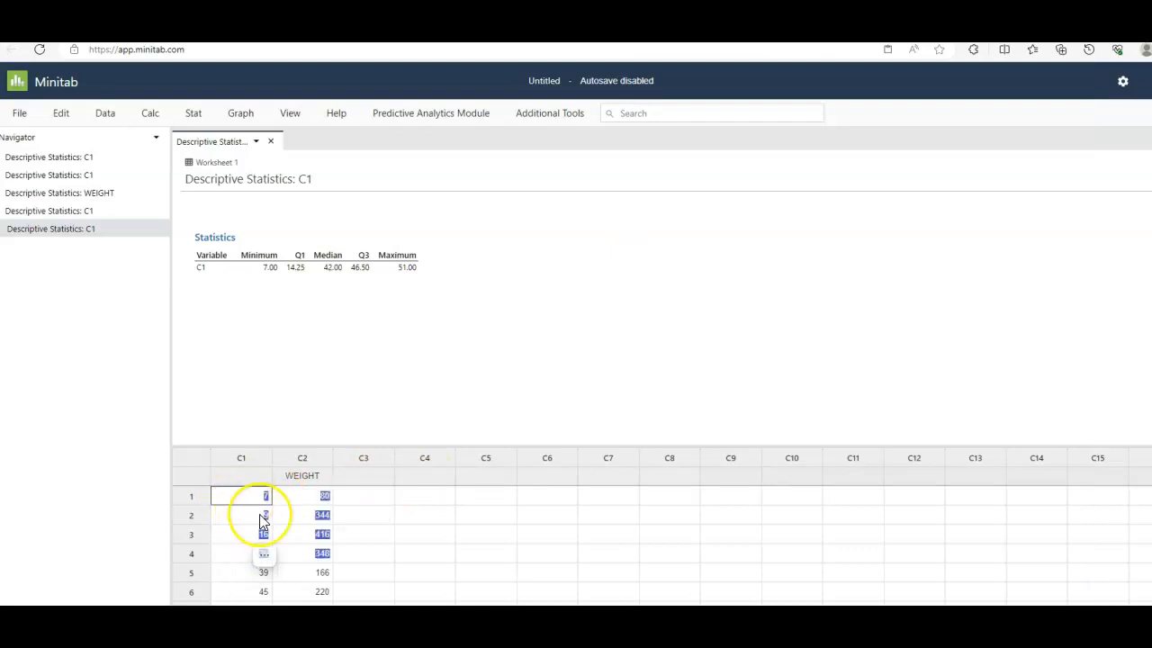
click(378, 494)
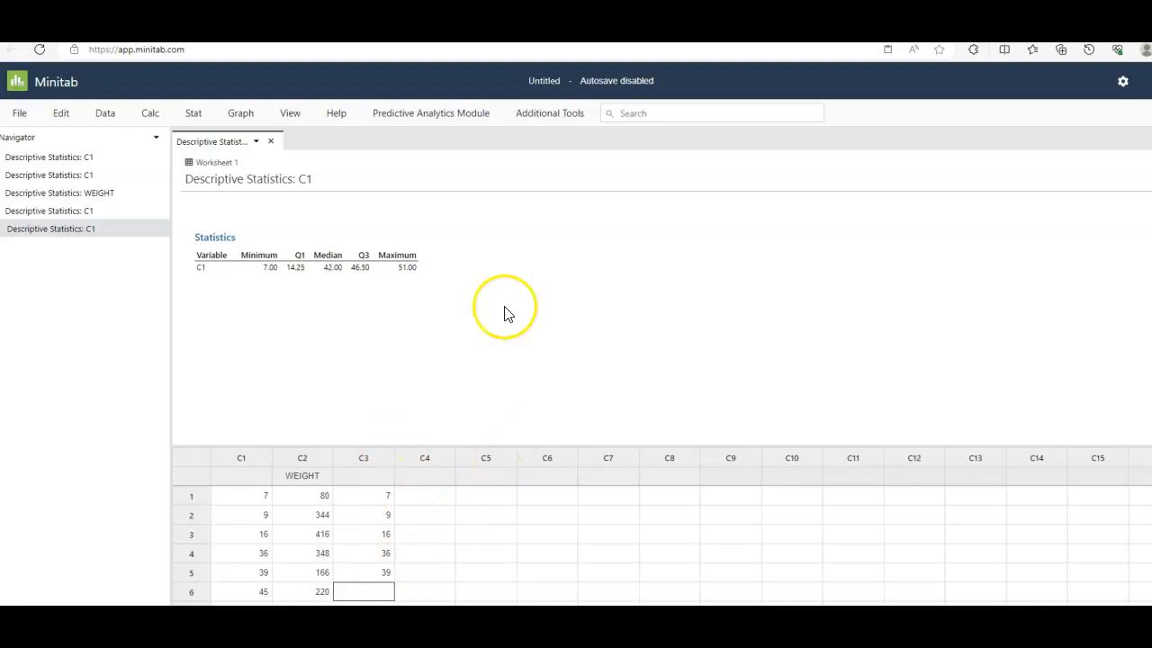
- Run Display Descriptive Statistics on C3 with only the median selected as output
click(195, 122)
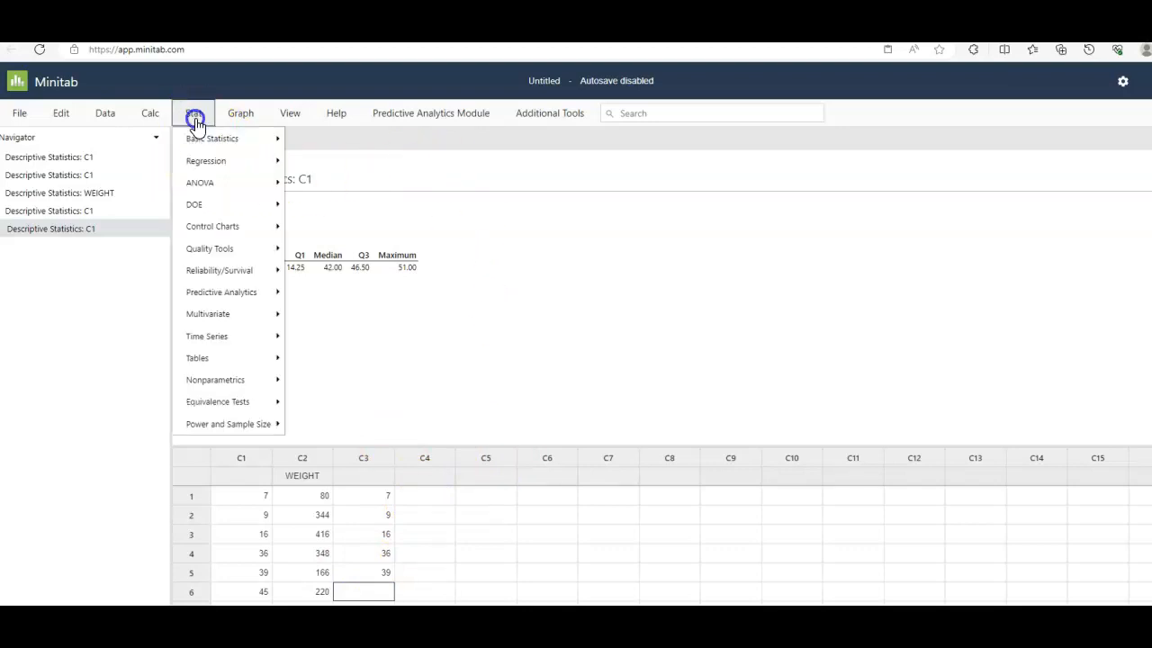
click(209, 139)
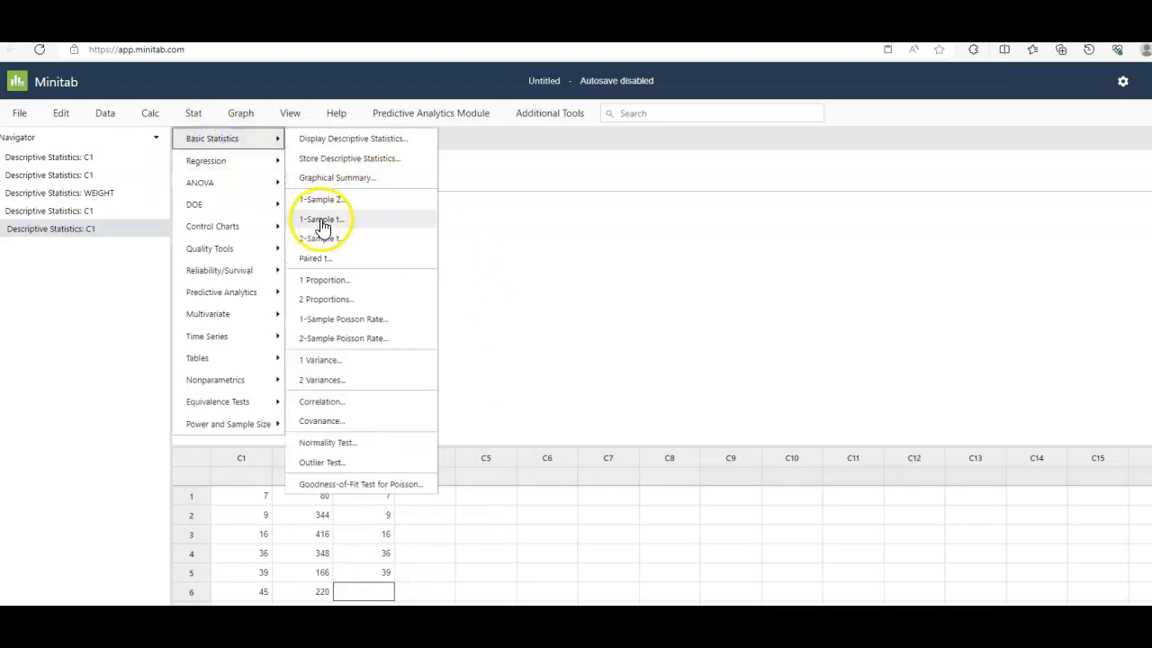
click(331, 140)
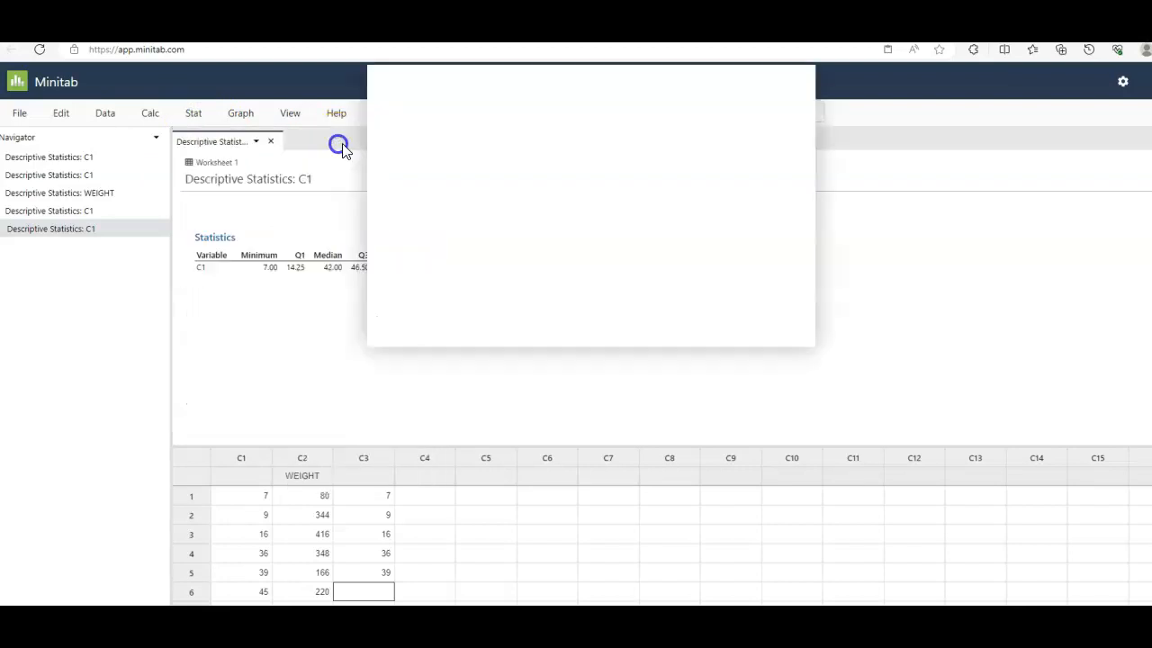
double_click(401, 148)
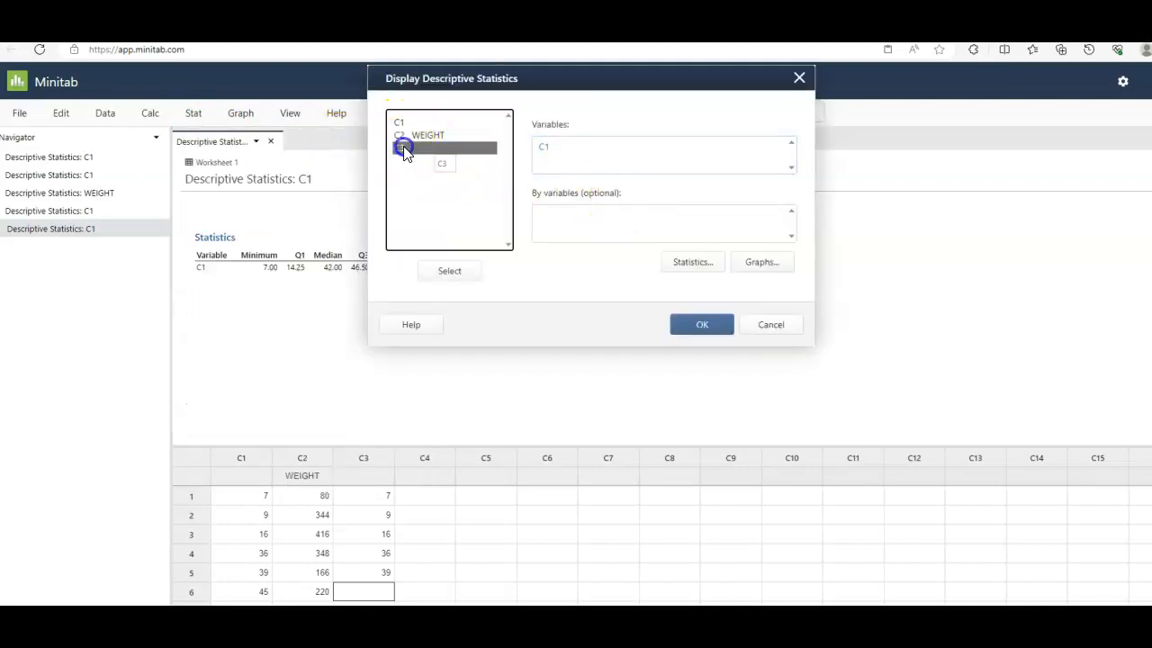
click(693, 262)
click(384, 201)
click(384, 236)
click(528, 161)
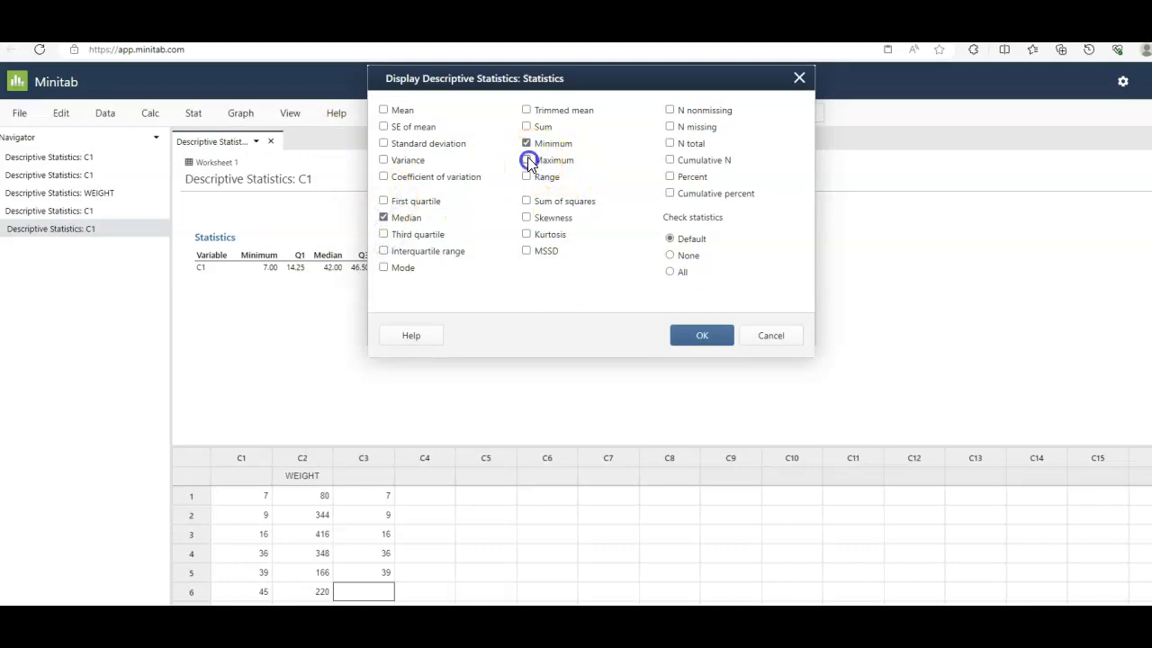
click(701, 335)
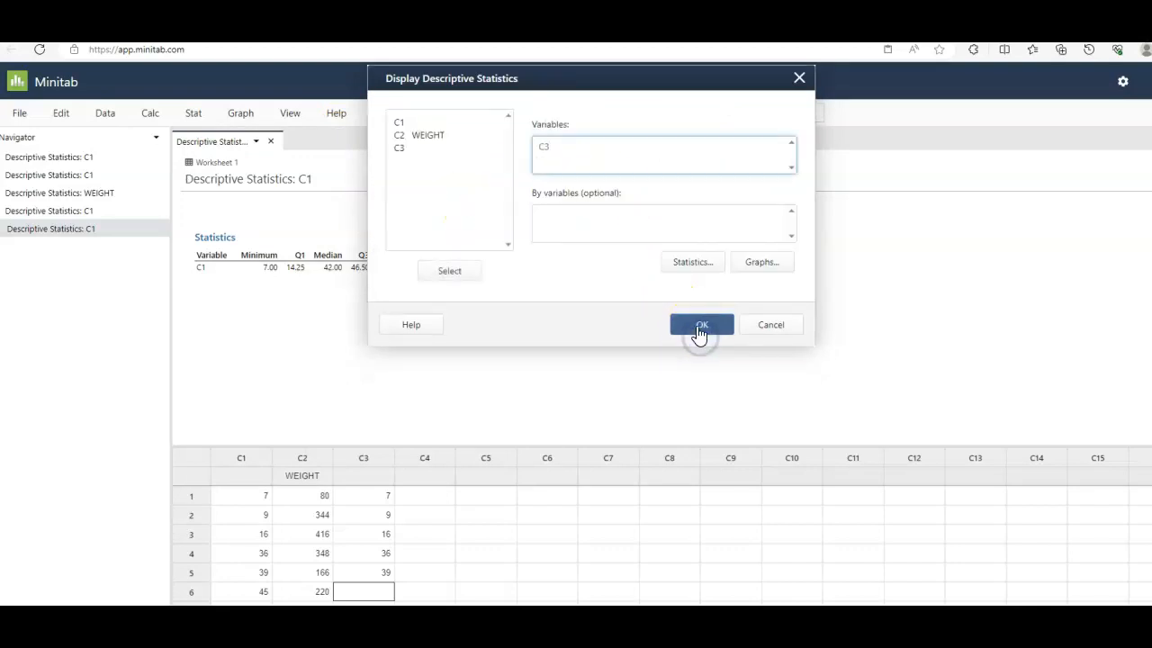
click(702, 333)
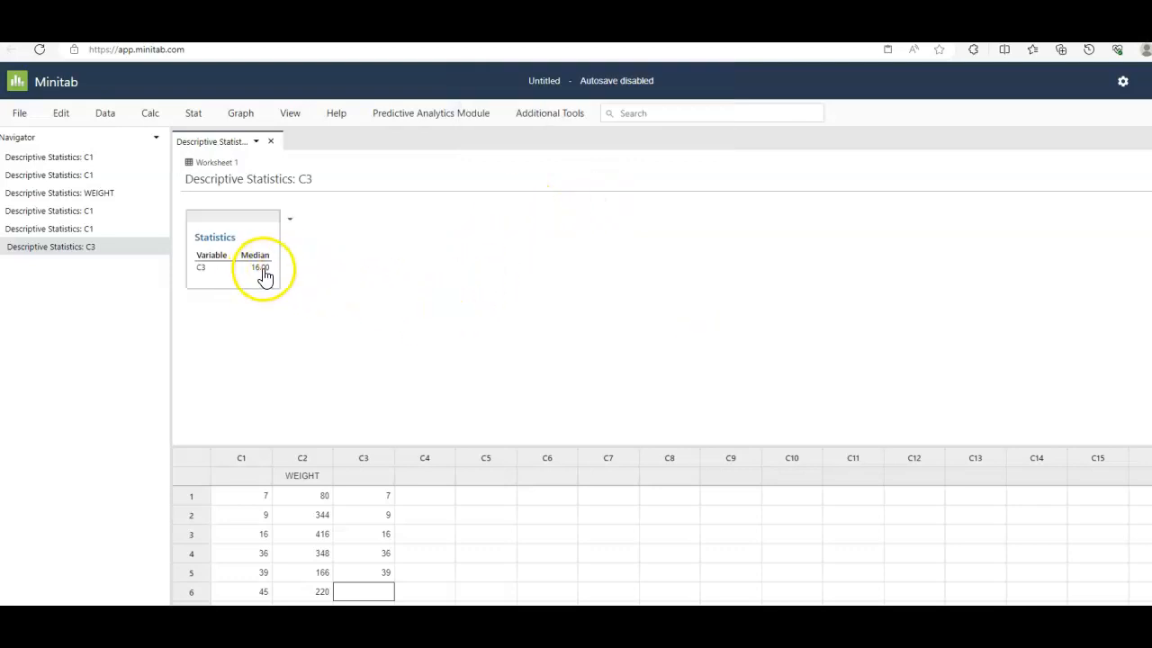
- Review the data in C1 and the longer WEIGHT column, returning to the first worksheet row
click(258, 585)
click(260, 505)
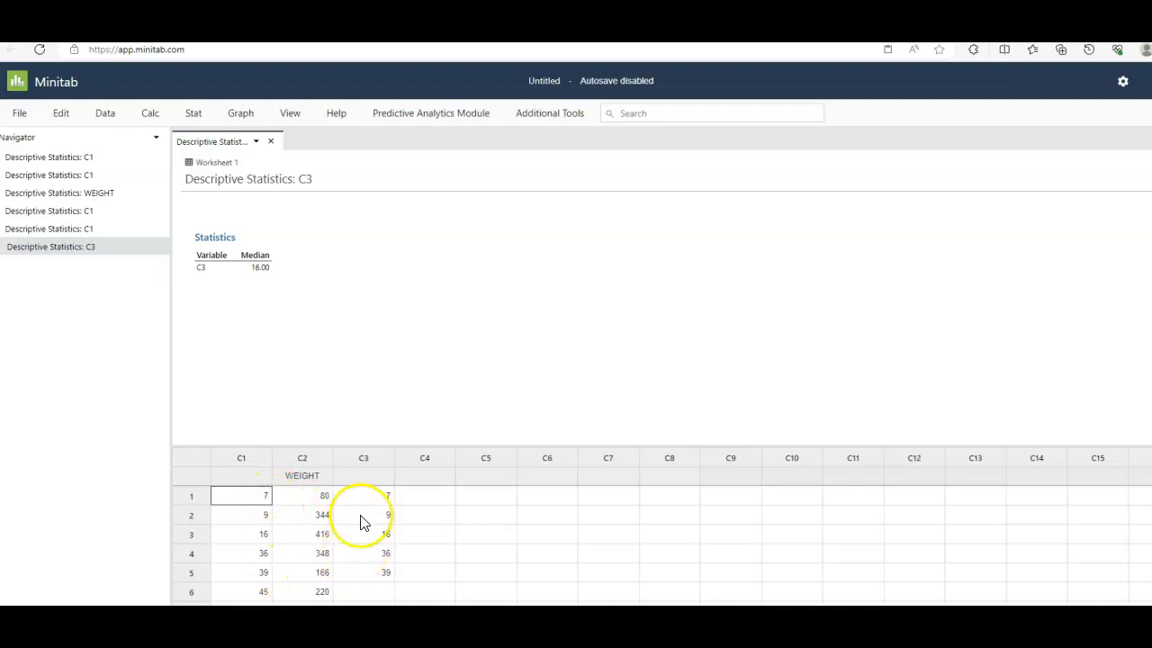
click(429, 498)
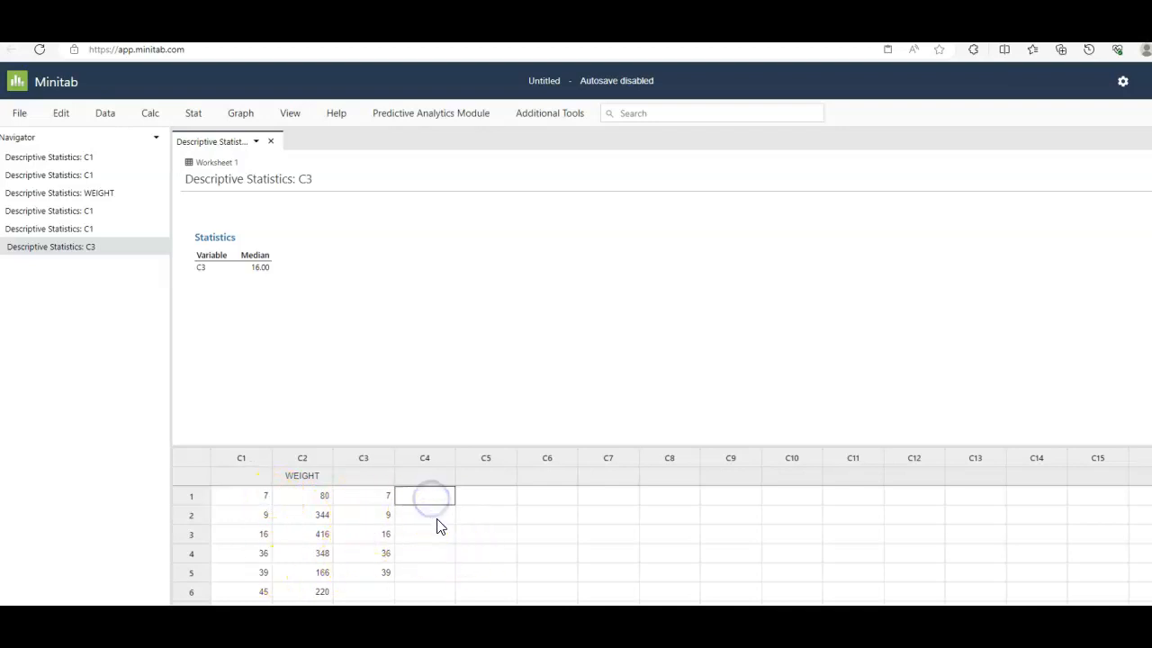
scroll(333, 553, down, 1)
scroll(333, 554, down, 8)
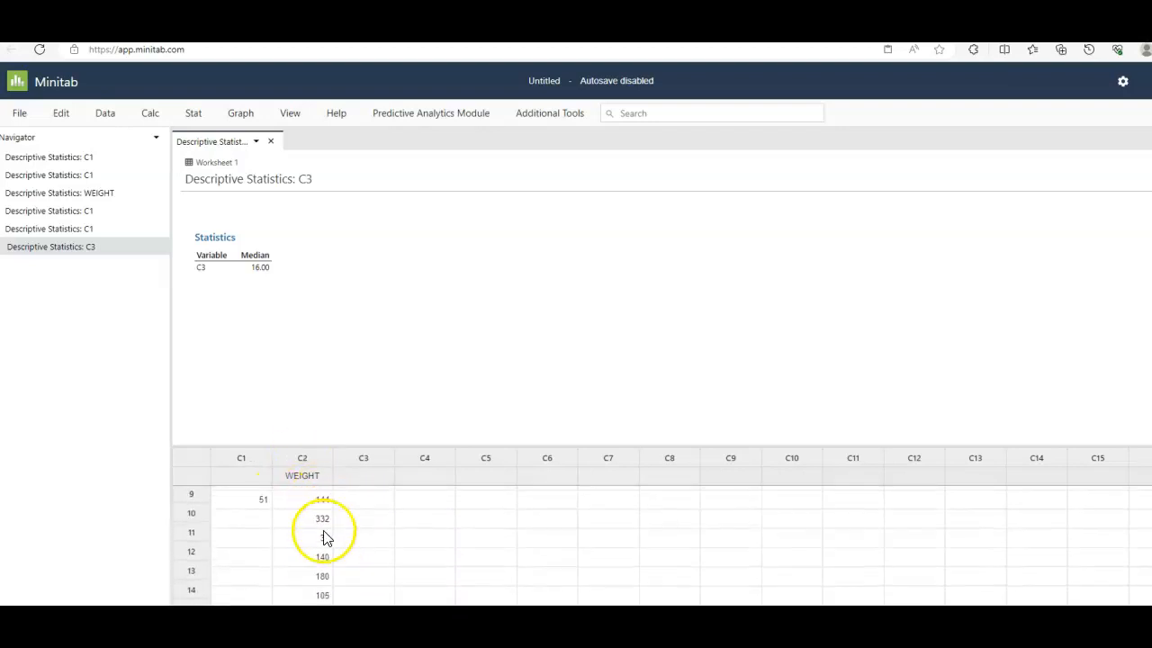
scroll(317, 567, down, 3)
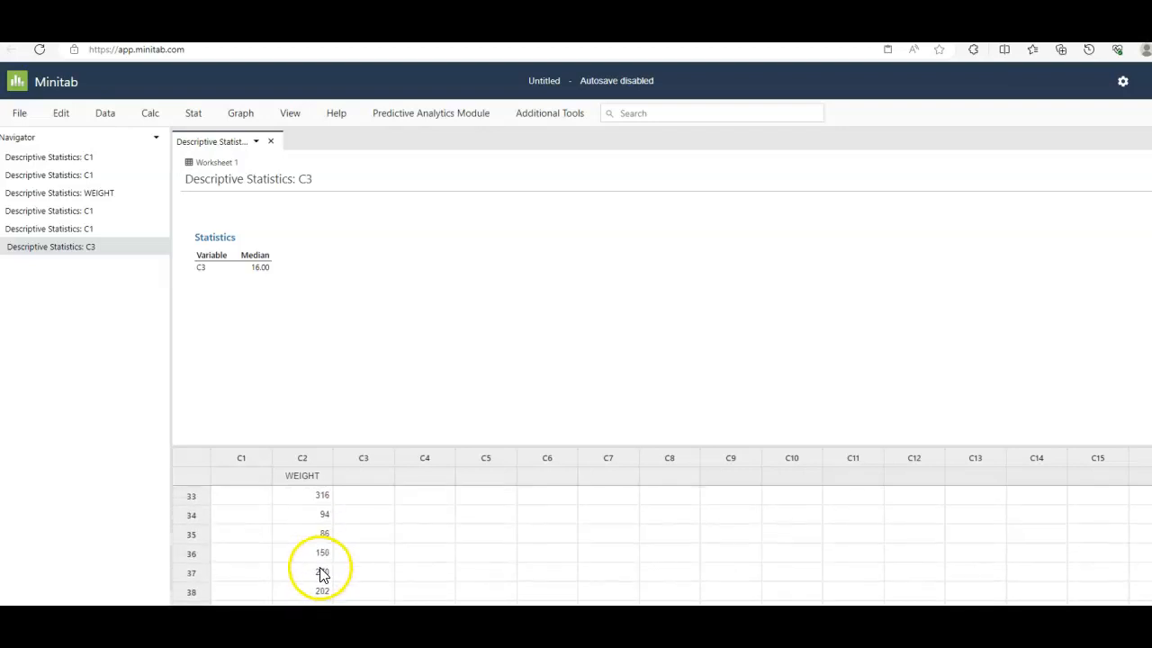
scroll(342, 536, up, 5)
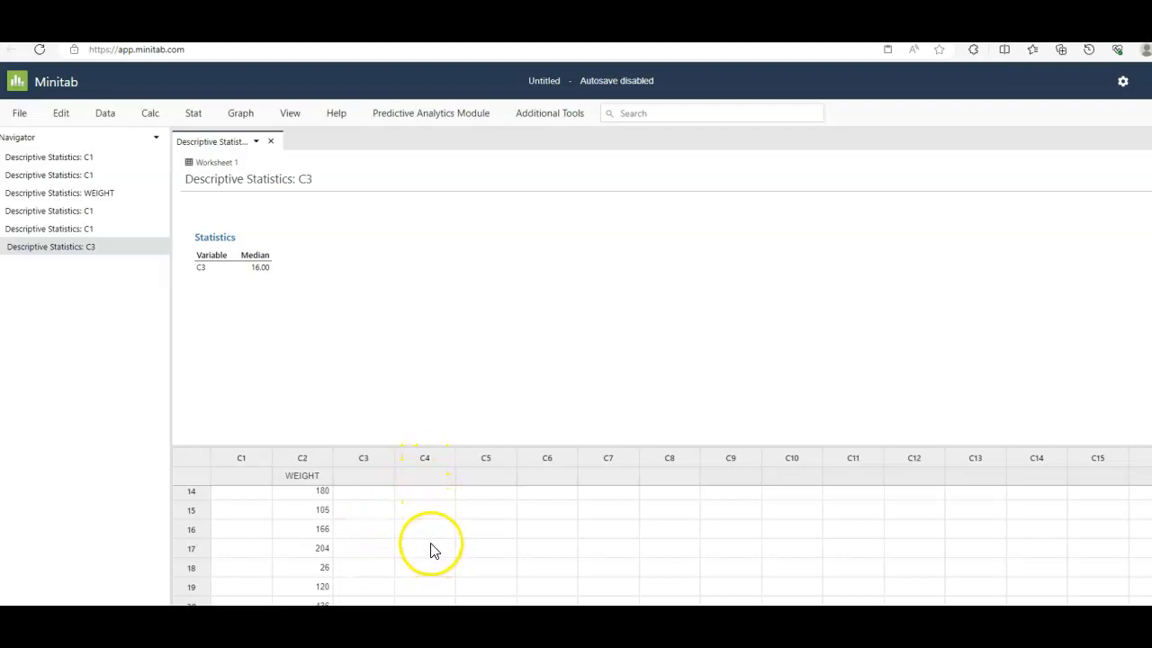
scroll(423, 544, up, 5)
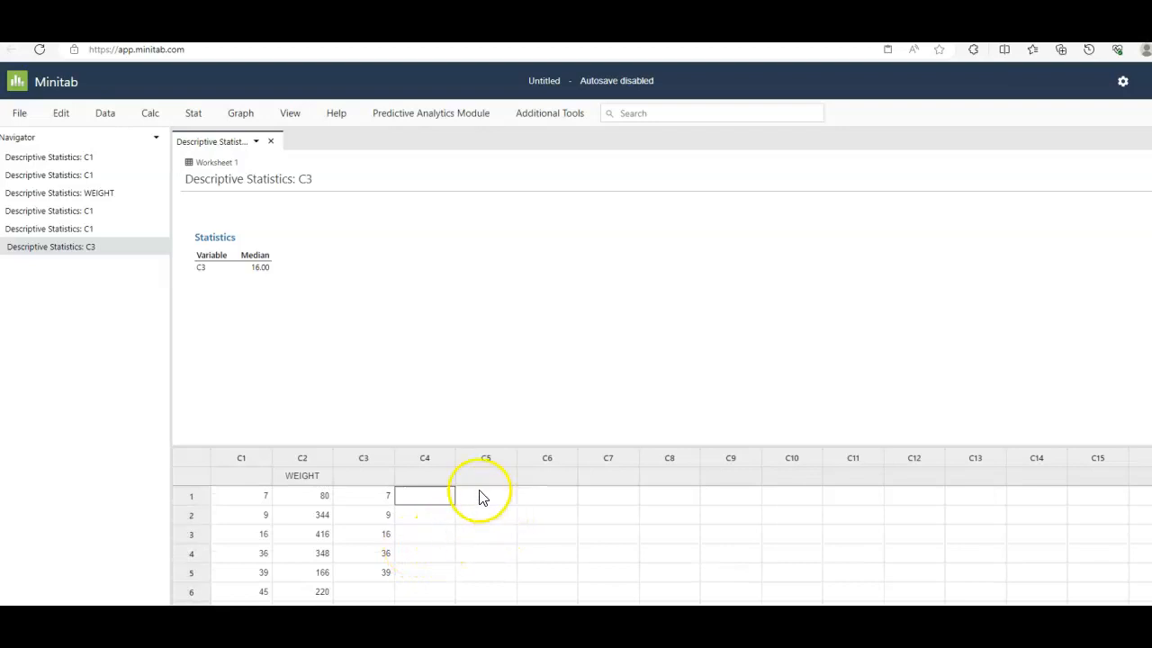